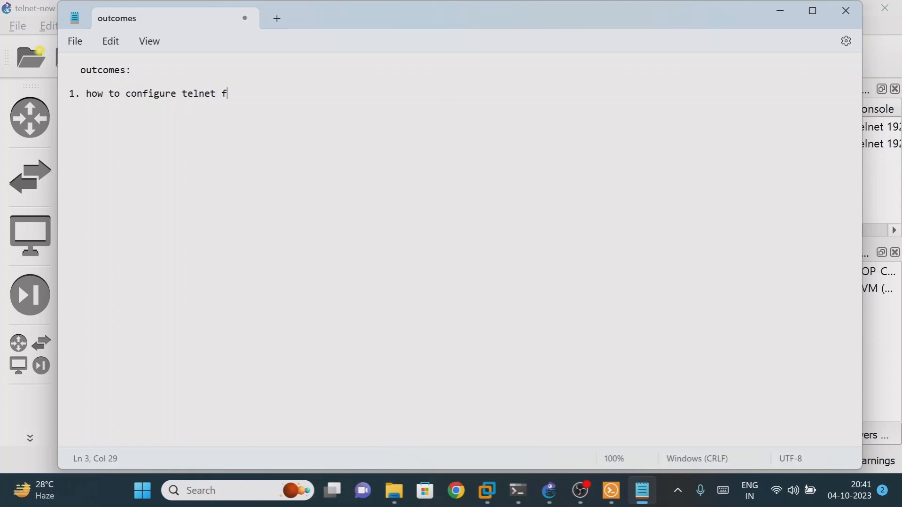
Type the outcomes: telnet for accessing remote systems, telnet's drawback, and overcoming the telnet problem
text(ing the remote system)
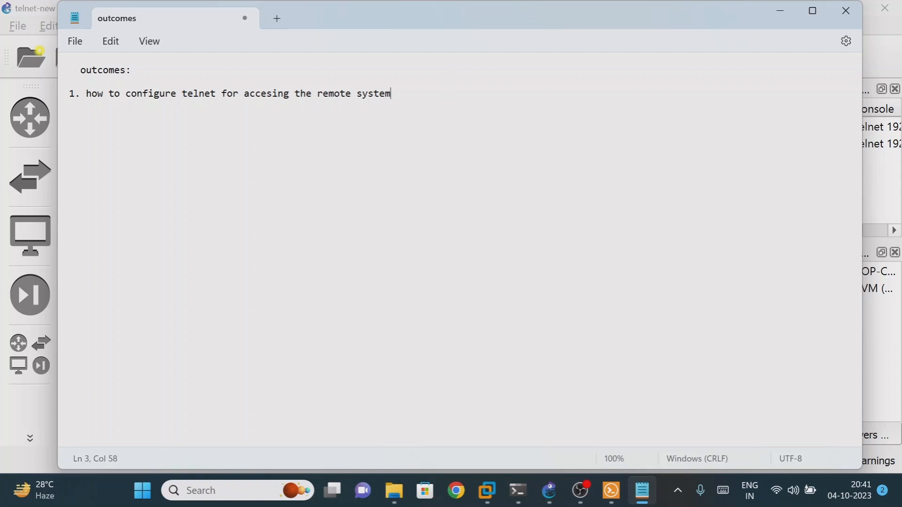
key(Return)
text(2. what is the drawback w)
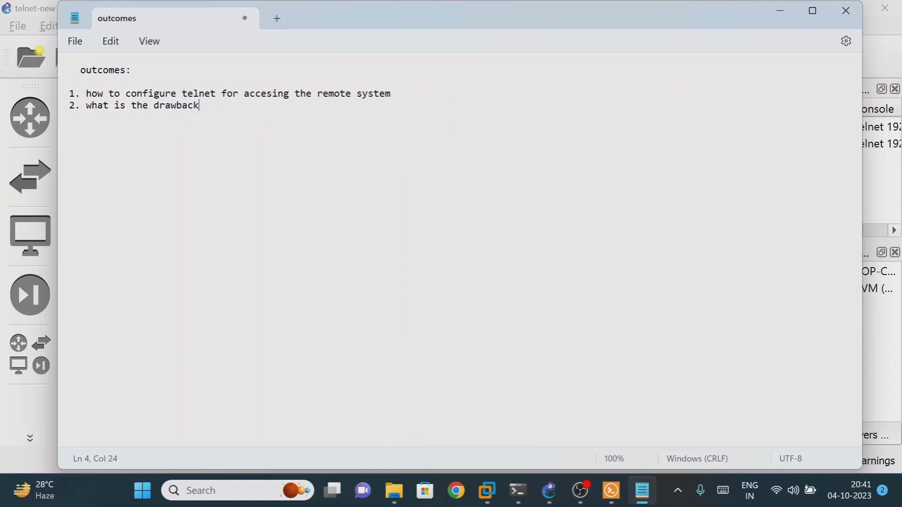
text(ith telenet)
key(Return)
text(3. how to ove)
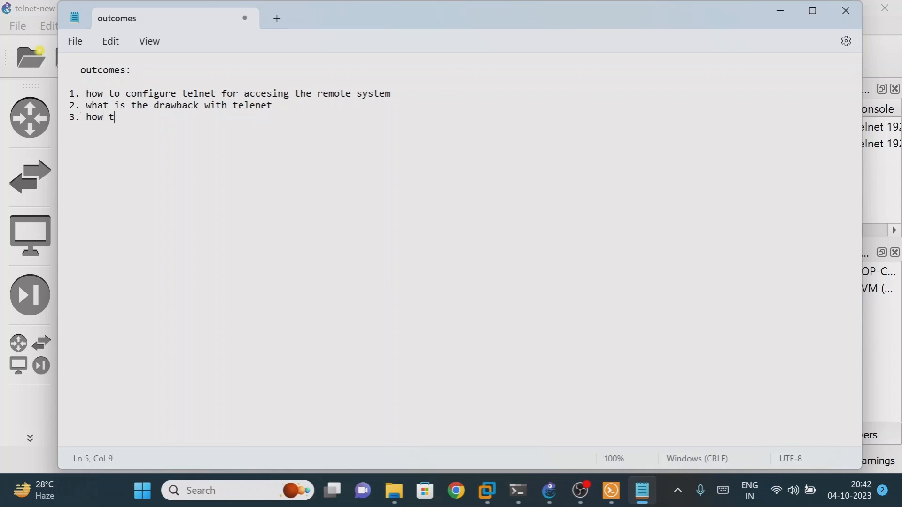
text(r come from telne)
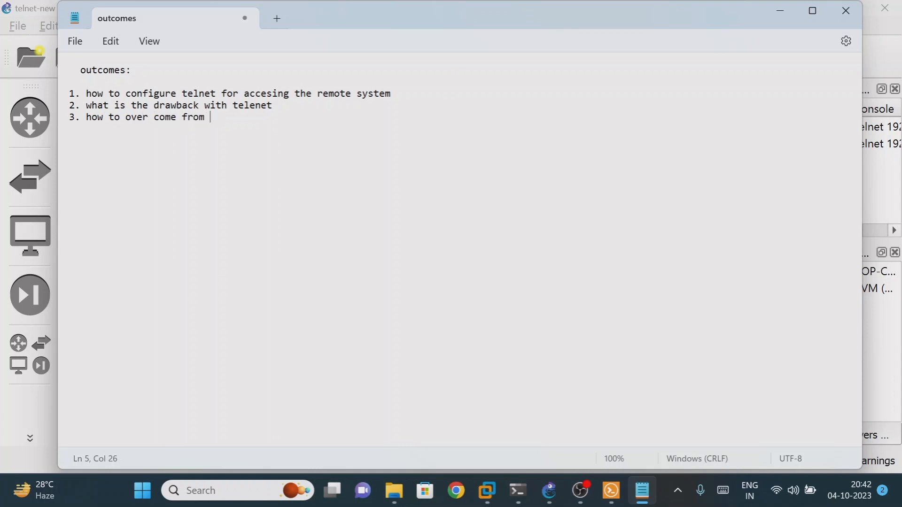
text(t probelm)
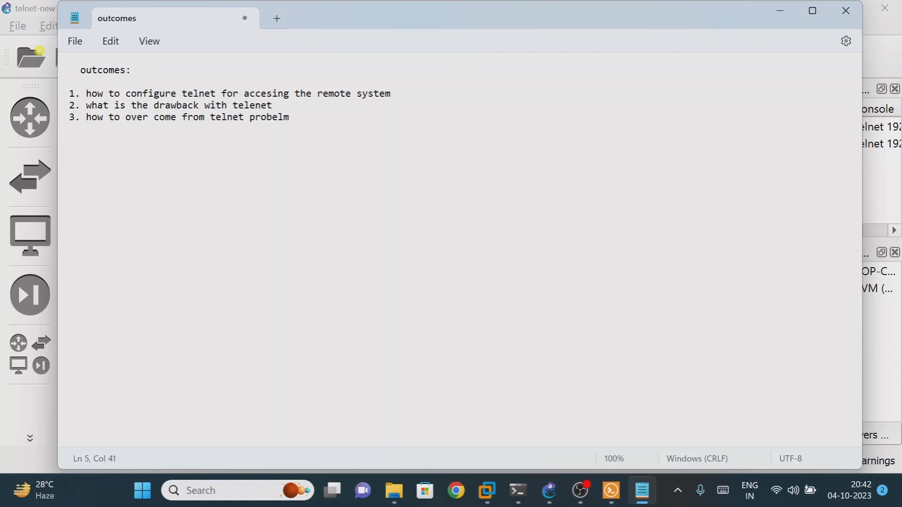
key(Return)
key(Return)
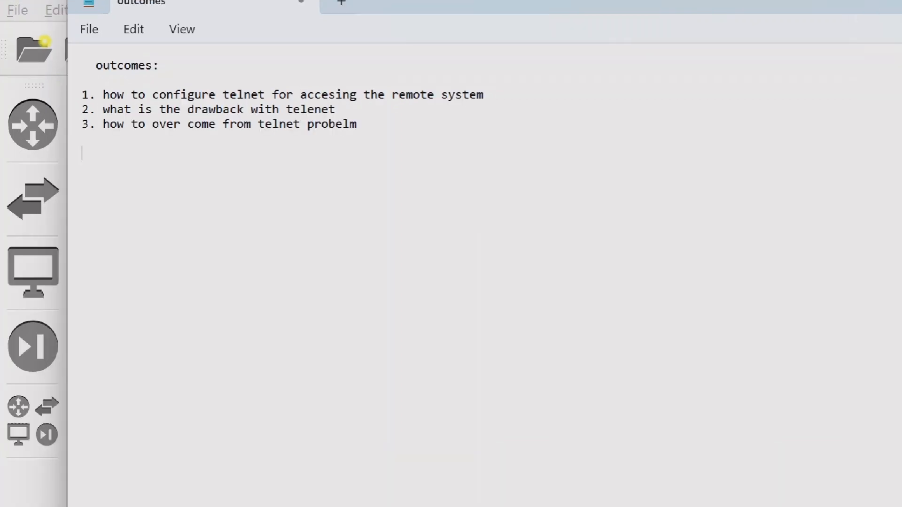
Sketch a red network box with device squares, a label above it, and an NW label
mouse_move(423, 177)
mouse_down()
mouse_move(657, 192)
mouse_move(439, 196)
mouse_move(435, 186)
mouse_up()
drag(503, 105, 533, 116)
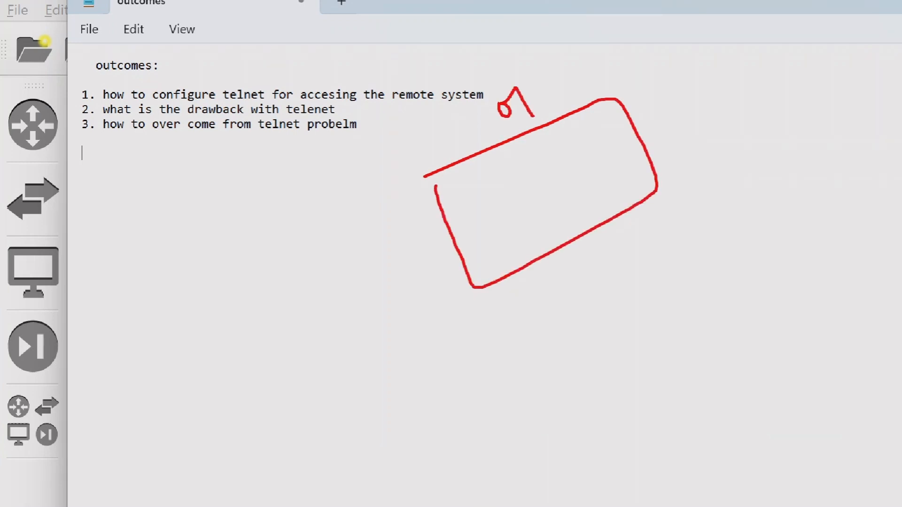
mouse_move(540, 83)
mouse_down()
mouse_move(545, 101)
mouse_move(565, 93)
mouse_up()
mouse_move(471, 201)
mouse_down()
mouse_move(500, 185)
mouse_move(480, 213)
mouse_move(470, 201)
mouse_up()
mouse_move(543, 162)
mouse_down()
mouse_move(558, 151)
mouse_move(577, 177)
mouse_move(548, 162)
mouse_up()
mouse_move(483, 195)
mouse_down()
mouse_move(488, 159)
mouse_move(511, 173)
mouse_move(487, 177)
mouse_up()
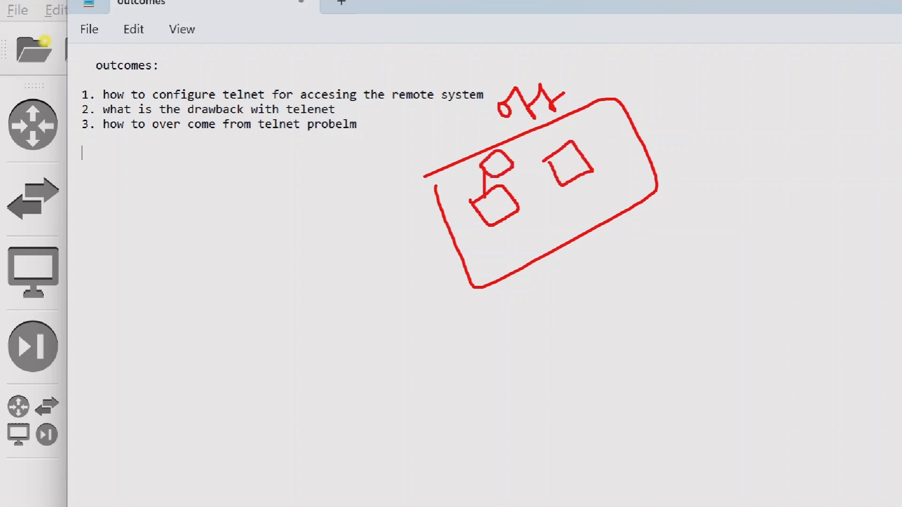
mouse_move(559, 235)
mouse_down()
mouse_move(552, 242)
mouse_move(568, 235)
mouse_move(576, 206)
mouse_move(603, 221)
mouse_move(614, 203)
mouse_up()
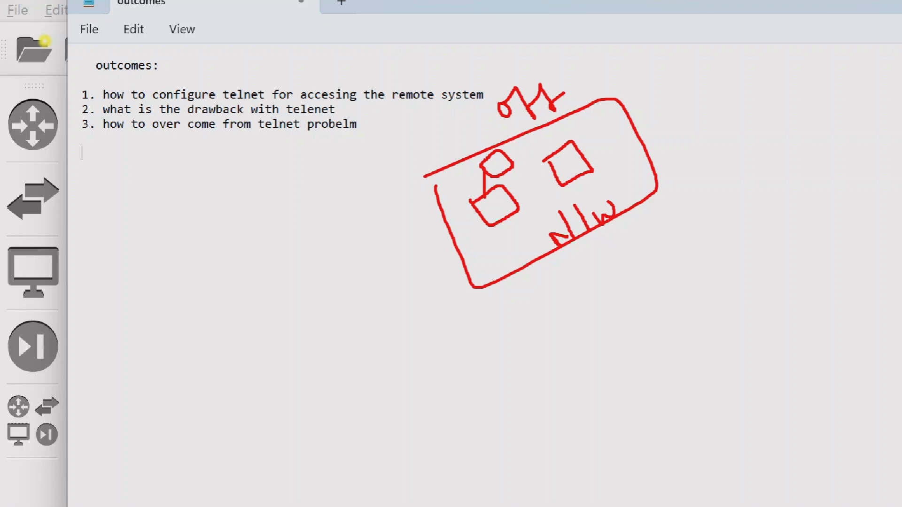
Draw a PC below the network with a green arrow into a network device
mouse_move(394, 423)
mouse_down()
mouse_move(417, 393)
mouse_move(460, 414)
mouse_move(397, 434)
mouse_move(393, 425)
mouse_up()
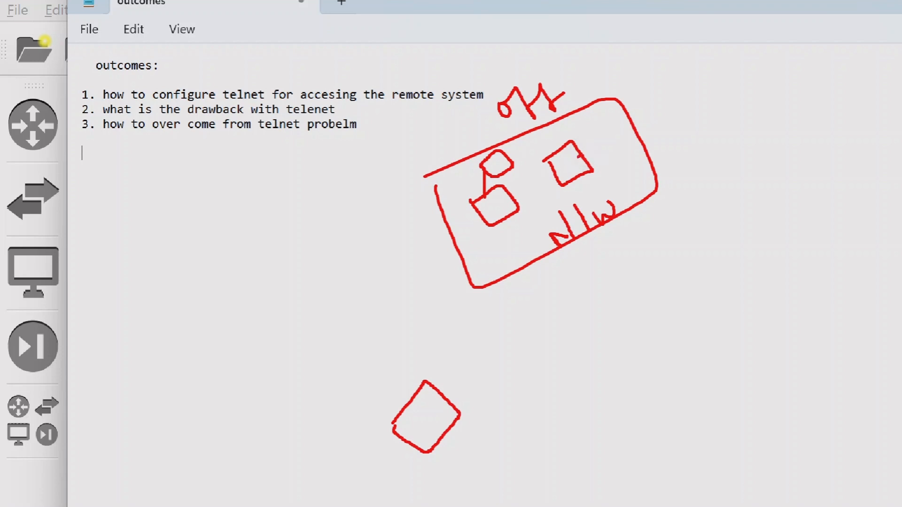
drag(503, 199, 516, 193)
mouse_move(474, 201)
mouse_down()
mouse_move(515, 192)
mouse_move(488, 223)
mouse_up()
mouse_move(394, 424)
mouse_down()
mouse_move(438, 389)
mouse_move(409, 445)
mouse_up()
mouse_move(446, 386)
mouse_down()
mouse_move(496, 225)
mouse_move(497, 239)
mouse_up()
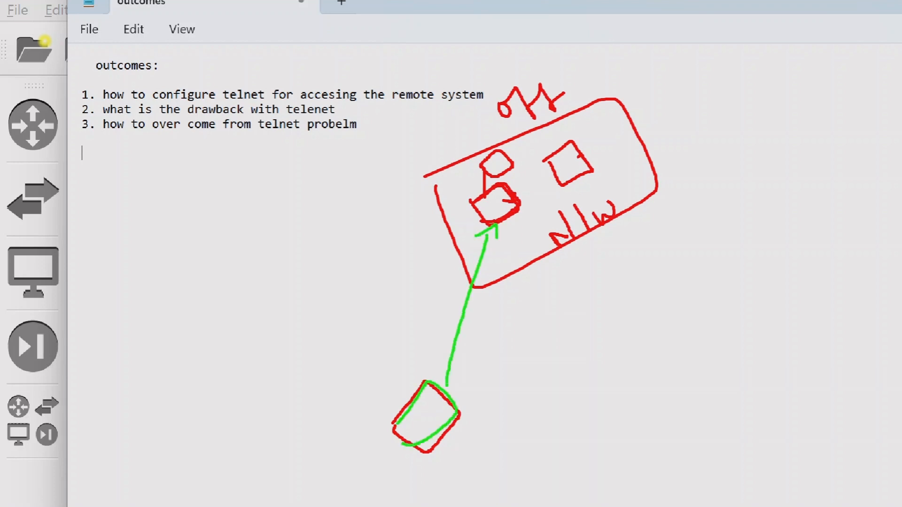
drag(358, 382, 375, 396)
mouse_move(357, 387)
mouse_down()
mouse_move(364, 374)
mouse_move(365, 388)
mouse_up()
drag(376, 354, 387, 362)
drag(470, 230, 497, 219)
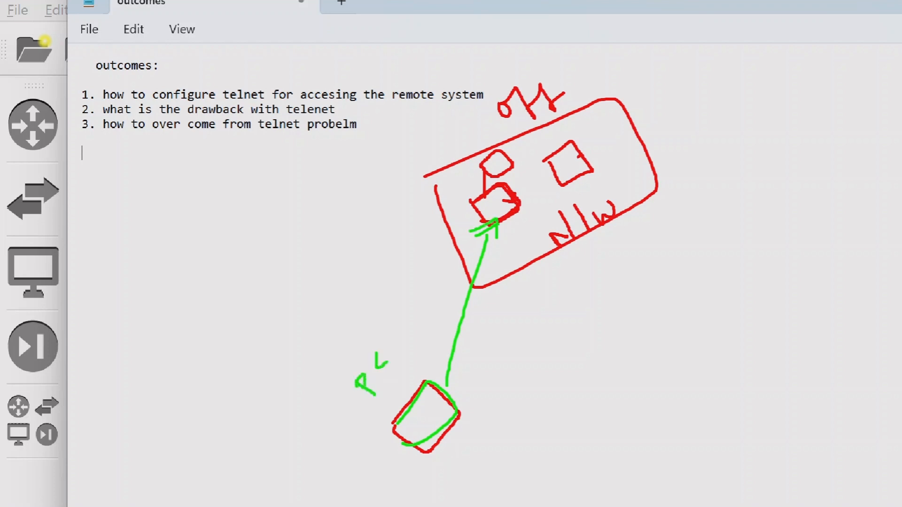
mouse_move(448, 386)
mouse_down()
mouse_move(496, 227)
mouse_move(502, 245)
mouse_up()
Write 'Auth' beside the arrow, outline it in green, and point an arrow at it
drag(528, 179, 519, 197)
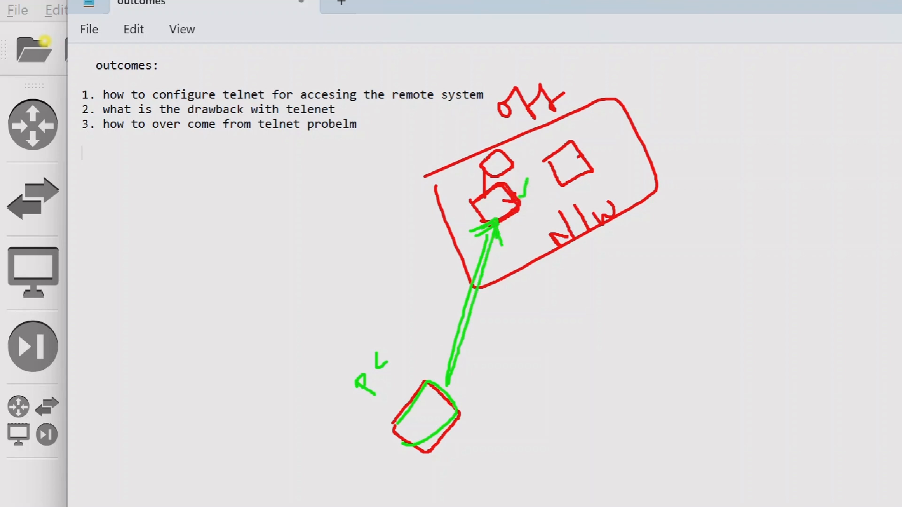
mouse_move(376, 279)
mouse_down()
mouse_move(392, 303)
mouse_move(401, 290)
mouse_up()
mouse_move(386, 308)
mouse_down()
mouse_move(404, 271)
mouse_move(414, 274)
mouse_up()
mouse_move(400, 252)
mouse_down()
mouse_move(421, 266)
mouse_move(432, 243)
mouse_move(440, 248)
mouse_up()
drag(416, 234, 404, 254)
mouse_move(357, 296)
mouse_down()
mouse_move(369, 267)
mouse_move(444, 249)
mouse_move(358, 298)
mouse_up()
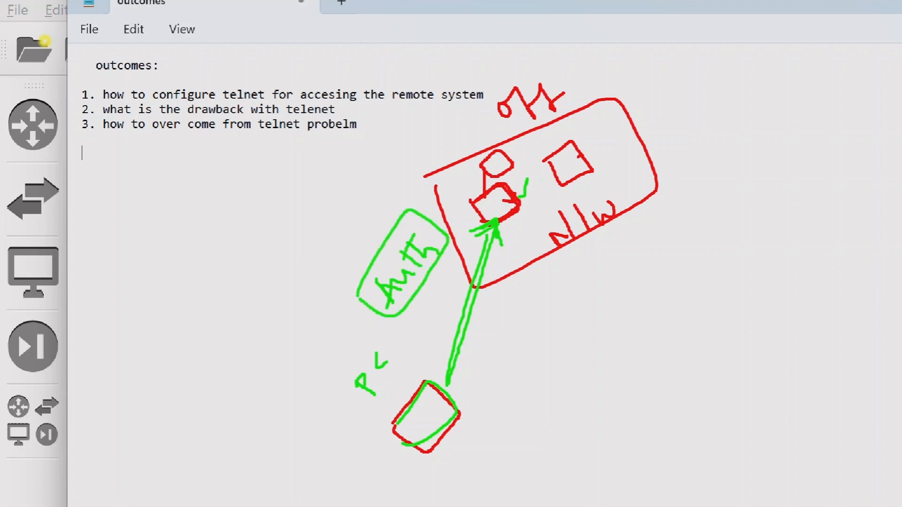
mouse_move(438, 323)
mouse_down()
mouse_move(431, 279)
mouse_move(436, 284)
mouse_up()
Check-mark the target device, add a down-right arrow from Auth, and circle 'telnet'
mouse_move(517, 189)
mouse_down()
mouse_move(523, 196)
mouse_move(534, 172)
mouse_up()
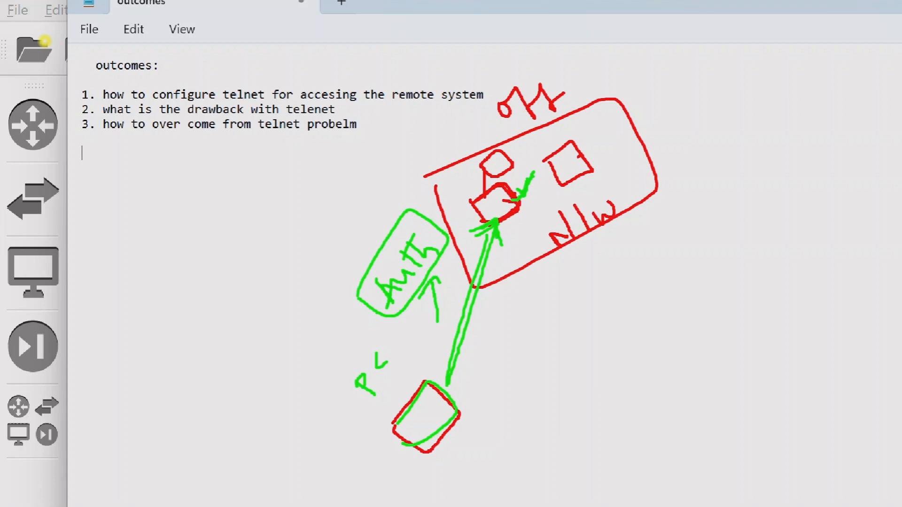
drag(435, 278, 524, 331)
drag(519, 306, 520, 324)
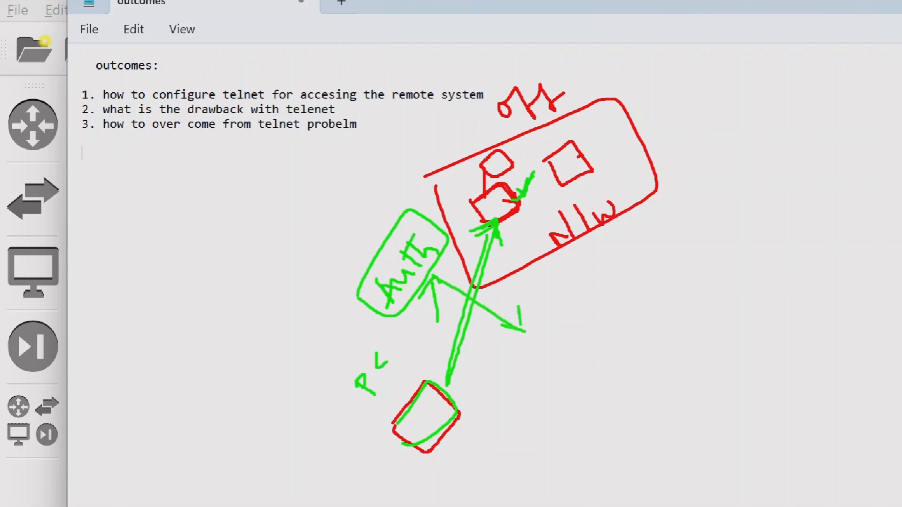
mouse_move(264, 70)
mouse_down()
mouse_move(226, 75)
mouse_move(274, 85)
mouse_move(256, 71)
mouse_up()
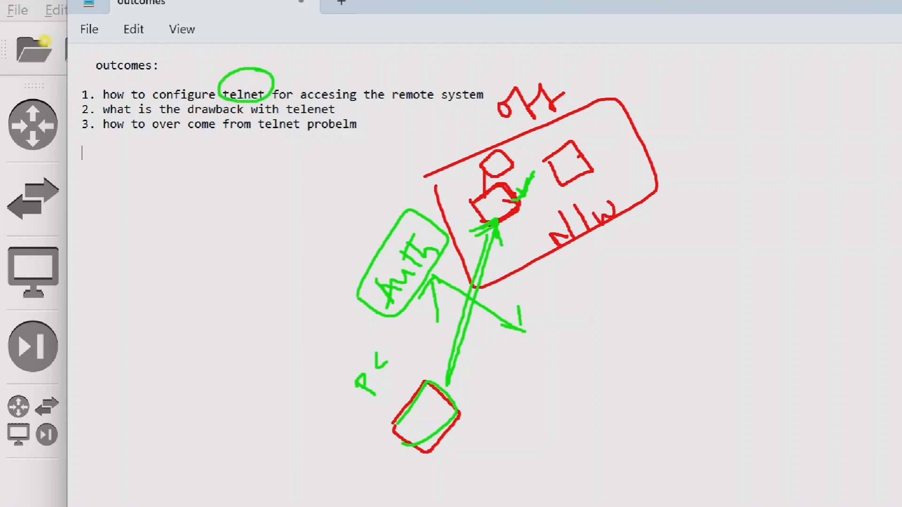
Write and underline 'ssh' beside the network box, then clear all drawings
mouse_move(635, 271)
mouse_down()
mouse_move(627, 283)
mouse_move(640, 299)
mouse_up()
drag(659, 250, 666, 284)
drag(667, 228, 691, 259)
mouse_move(693, 247)
mouse_down()
mouse_move(691, 259)
mouse_move(714, 255)
mouse_up()
drag(643, 324, 708, 269)
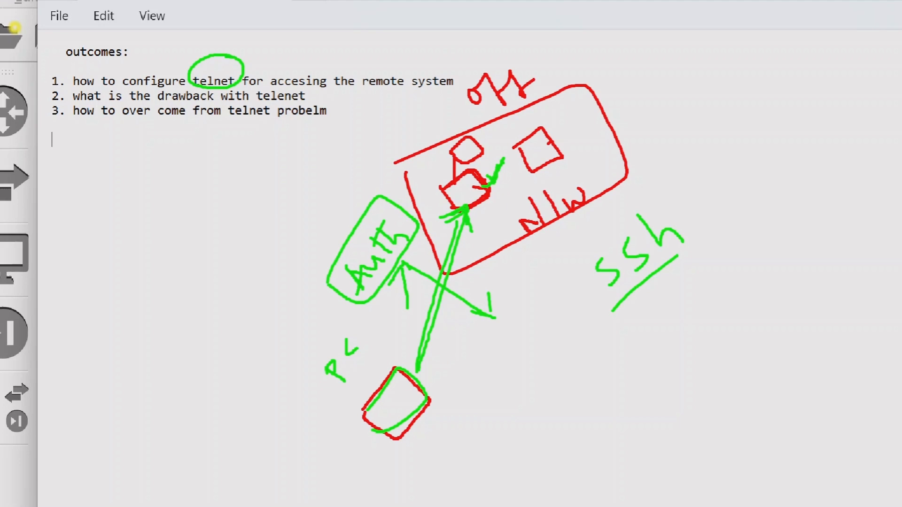
key(Escape)
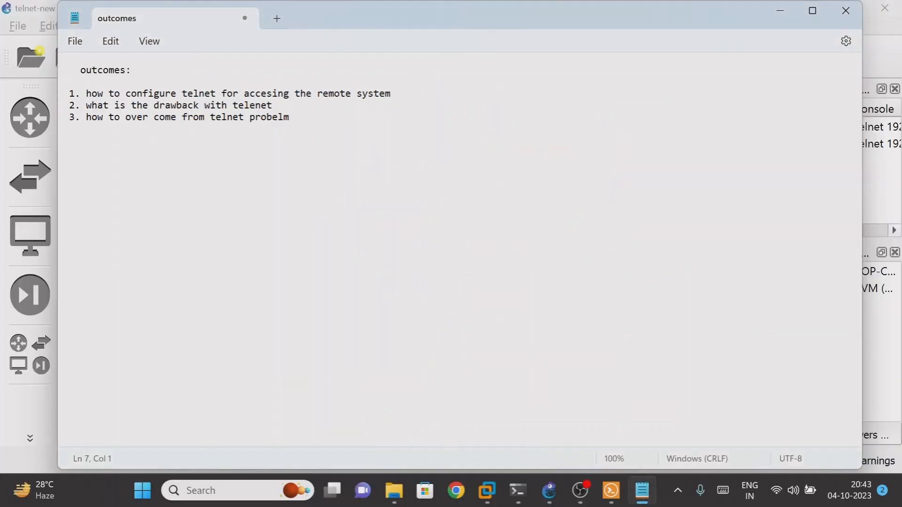
Minimize Notepad and place a kali-1 node above the 192.168.1.1 label
click(781, 13)
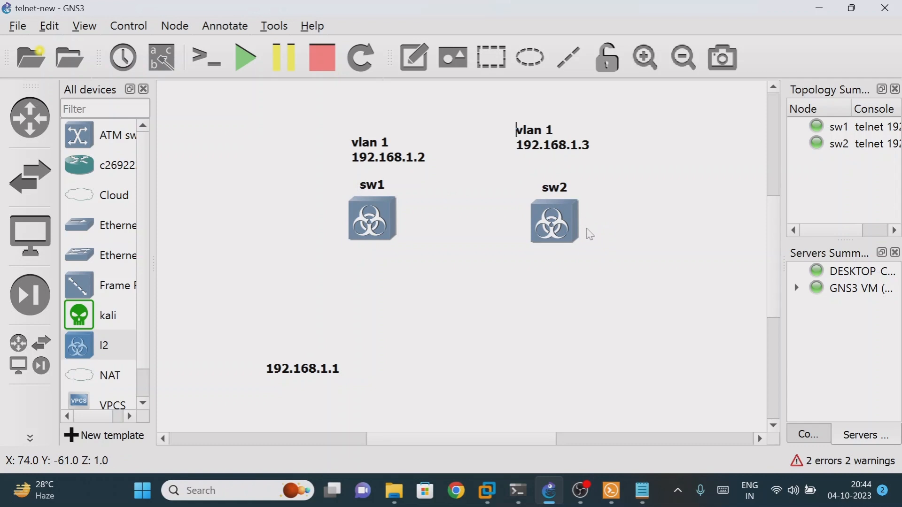
mouse_move(573, 235)
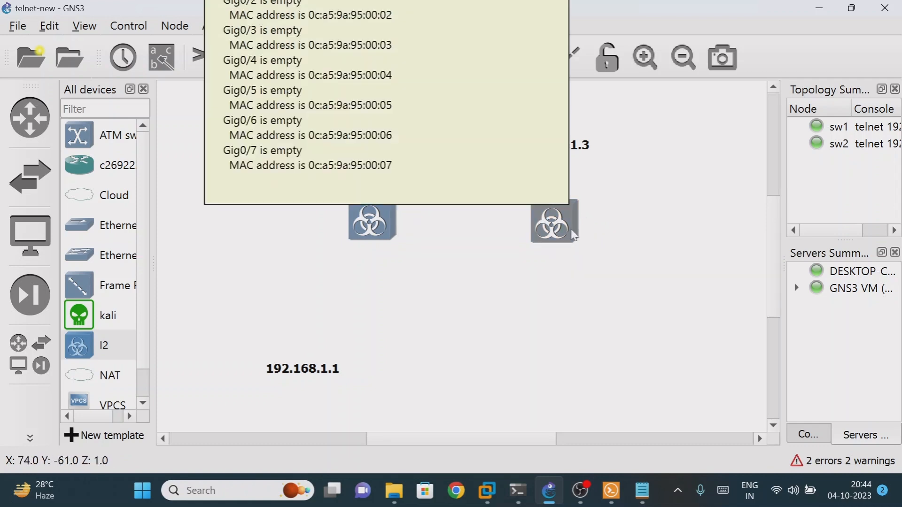
drag(105, 322, 291, 324)
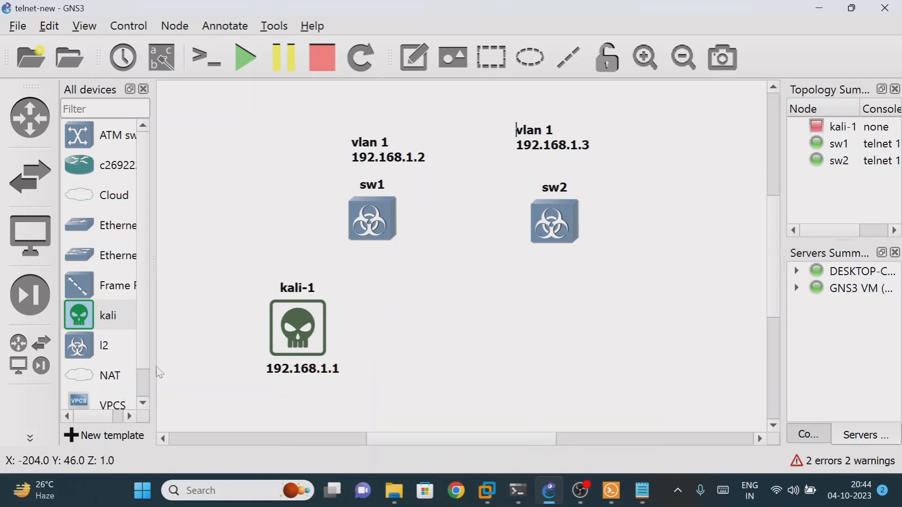
Cable kali-1's e0 to sw1's Gig0/0 and sw1's Gig0/1 to sw2's Gig0/1
scroll(104, 372, down, 1)
click(23, 435)
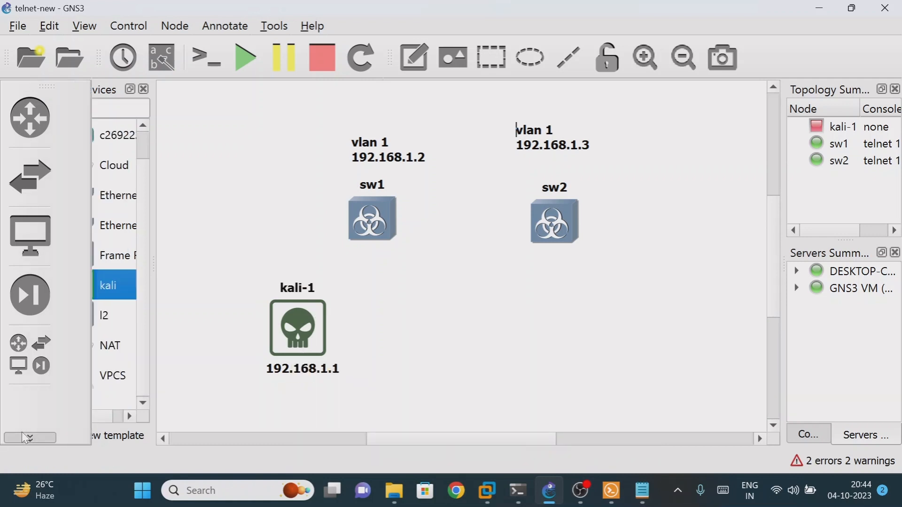
click(81, 114)
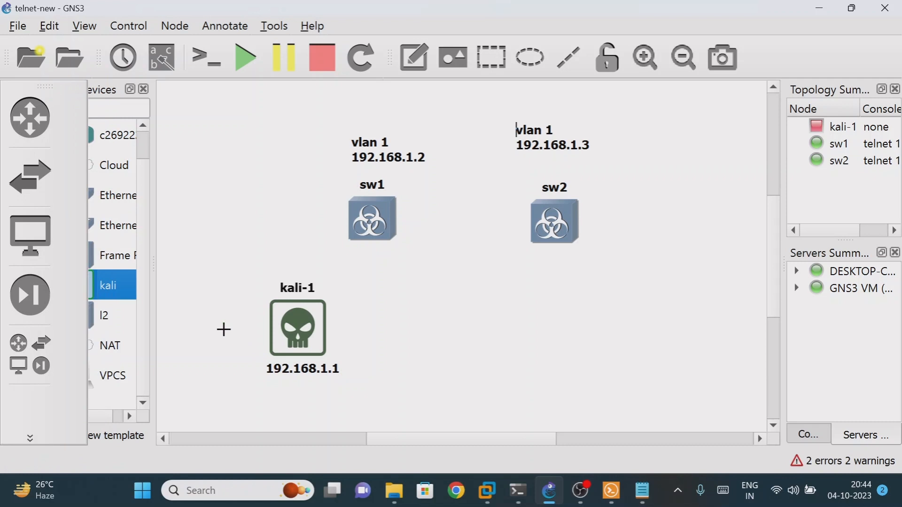
click(306, 329)
click(350, 348)
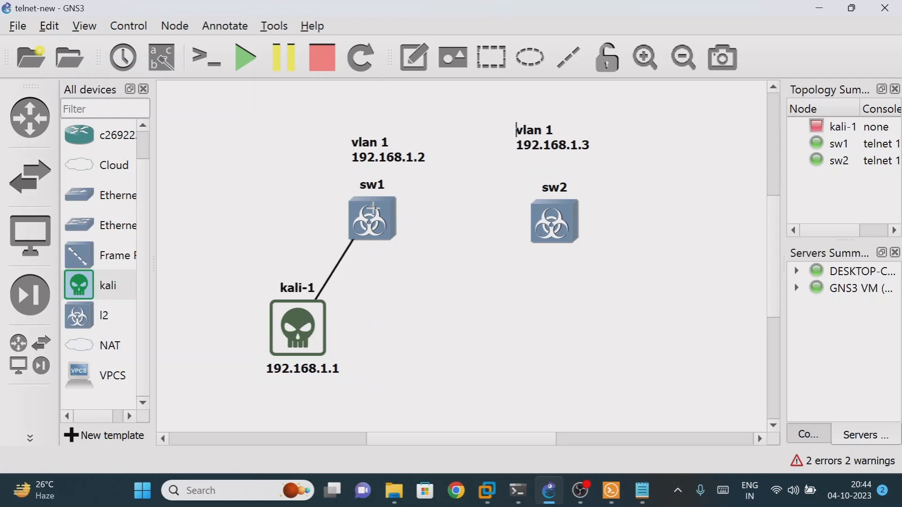
click(369, 221)
click(410, 219)
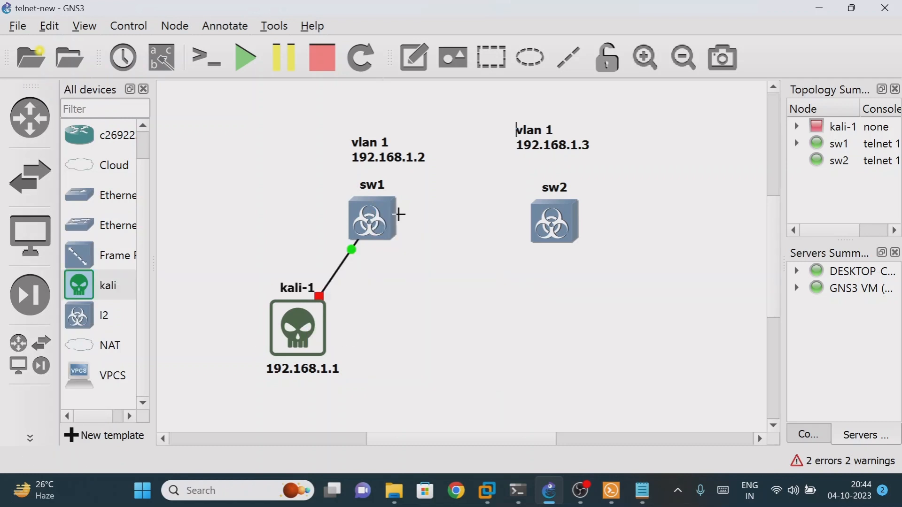
click(395, 217)
click(444, 247)
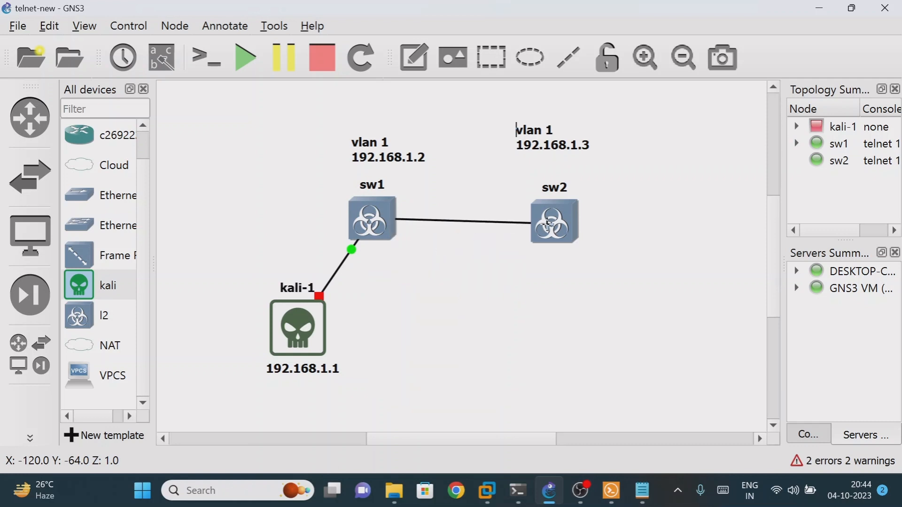
click(543, 220)
click(571, 258)
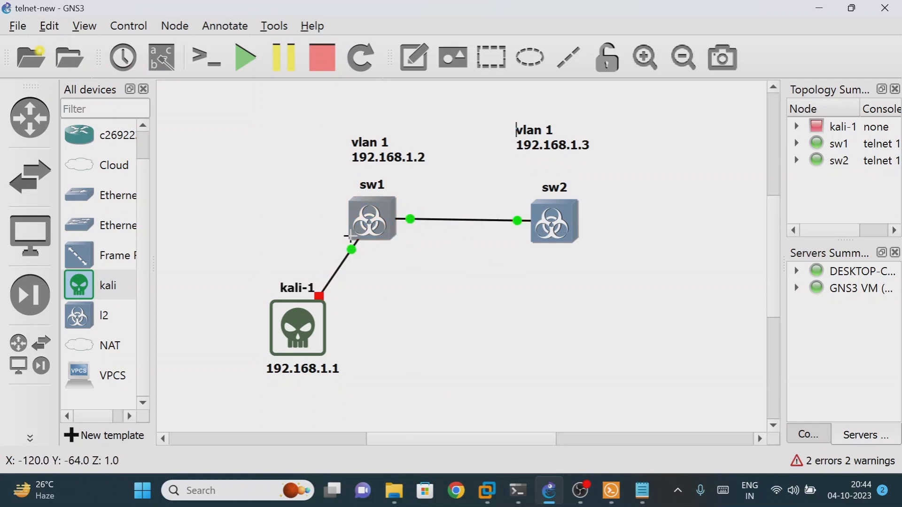
Show interface labels and move the Gig0/1 and Gig0/0 labels onto their links
click(84, 27)
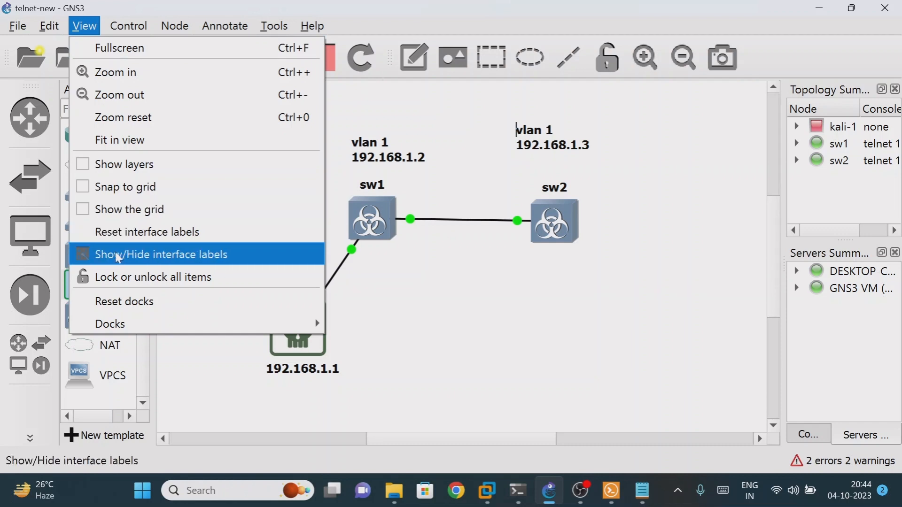
click(148, 256)
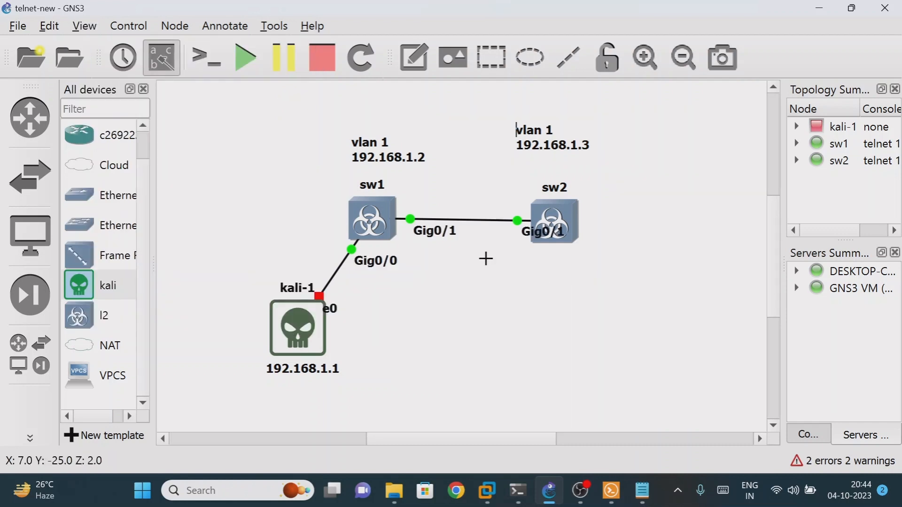
click(428, 231)
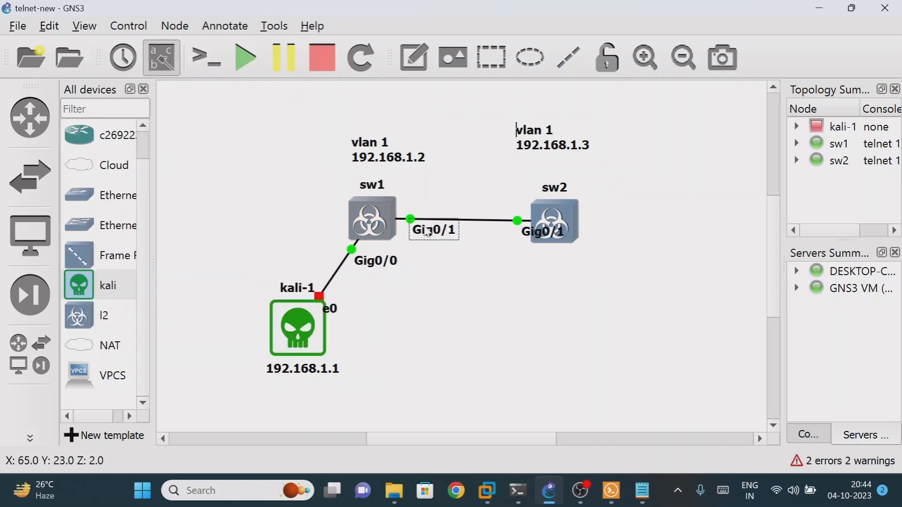
drag(428, 231, 418, 220)
click(510, 225)
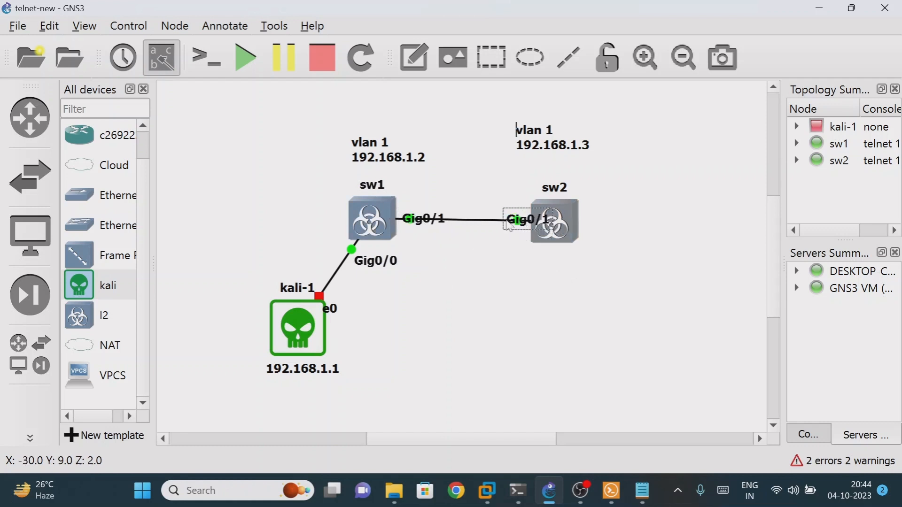
drag(510, 226, 507, 225)
drag(375, 260, 349, 261)
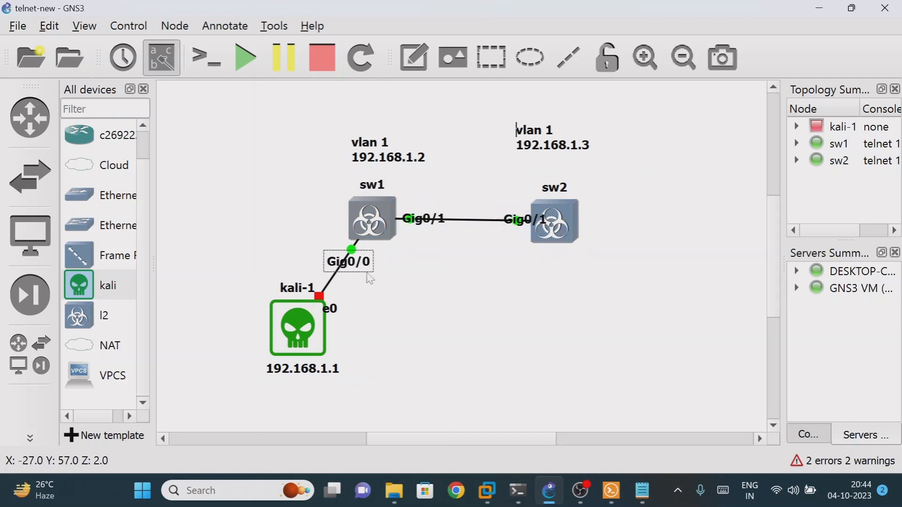
click(399, 292)
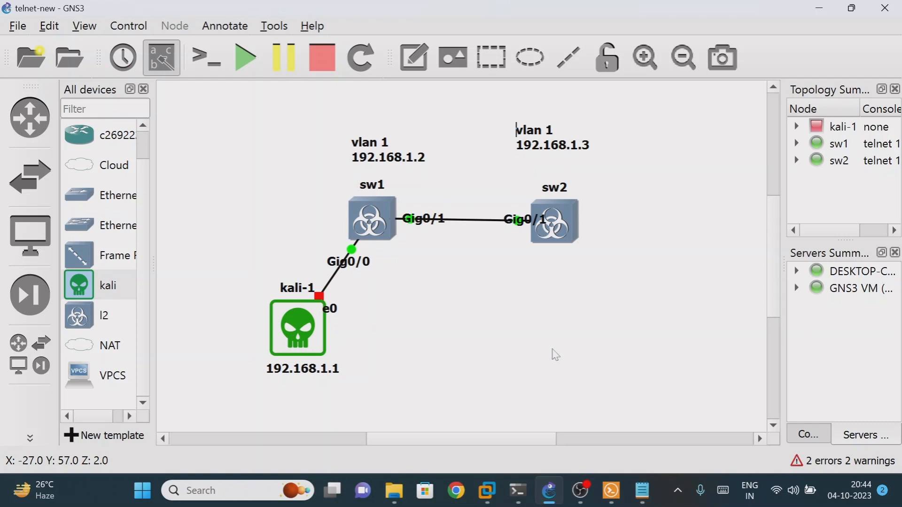
Open a Solar-PuTTY console to sw1 and close the duplicate sw1 session
right_click(362, 213)
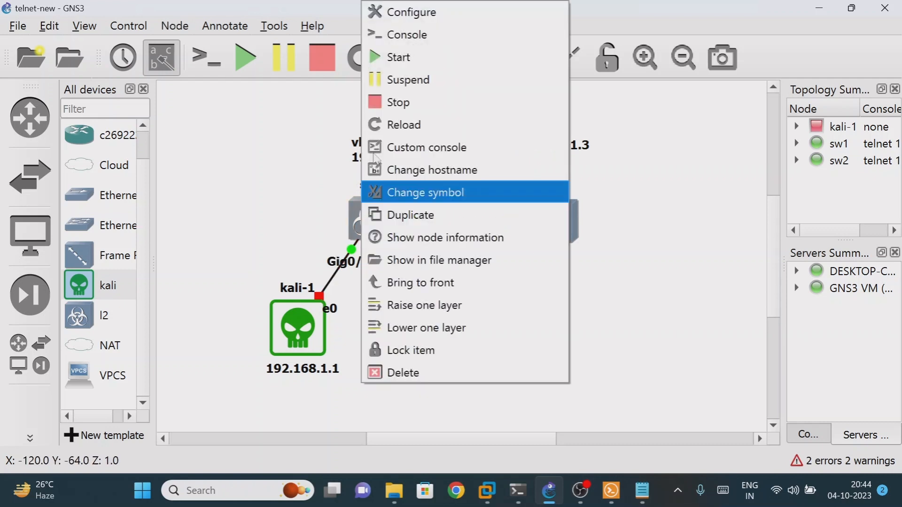
click(394, 37)
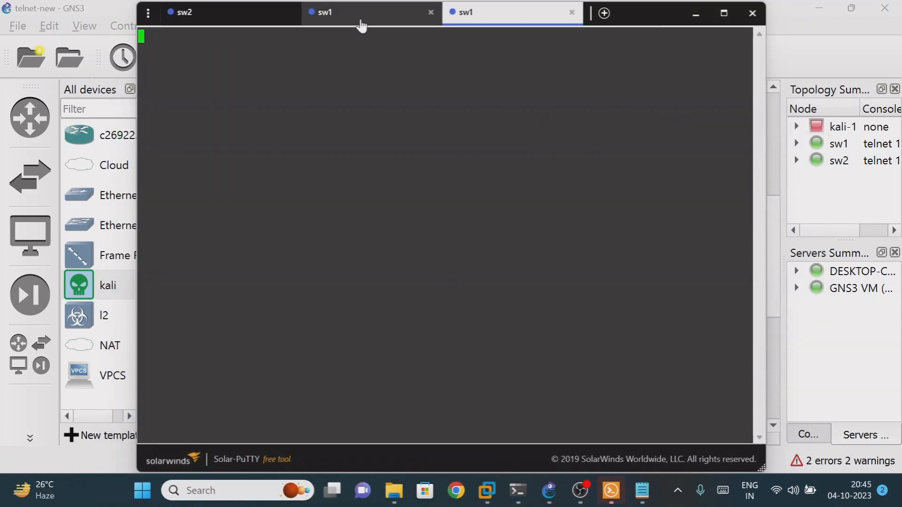
click(571, 16)
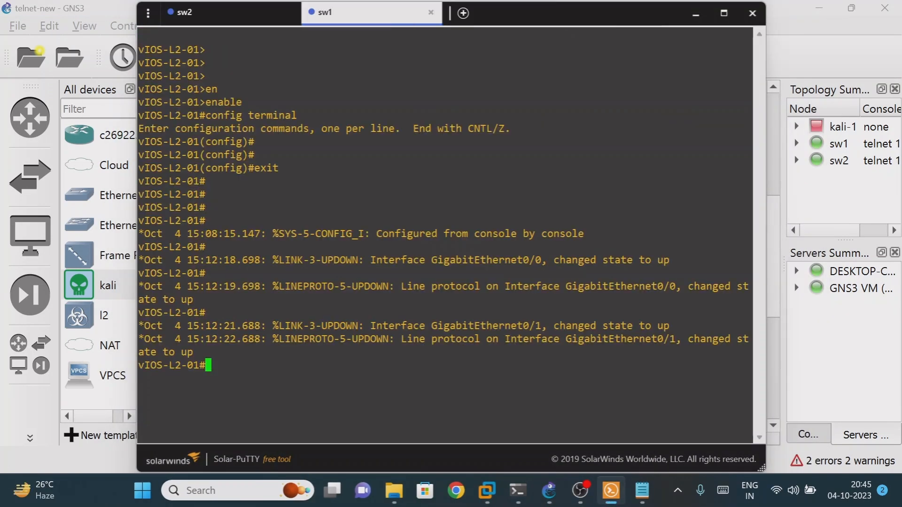
Review sw2's console log, then minimize Solar-PuTTY to show the topology
click(207, 16)
drag(343, 19, 473, 78)
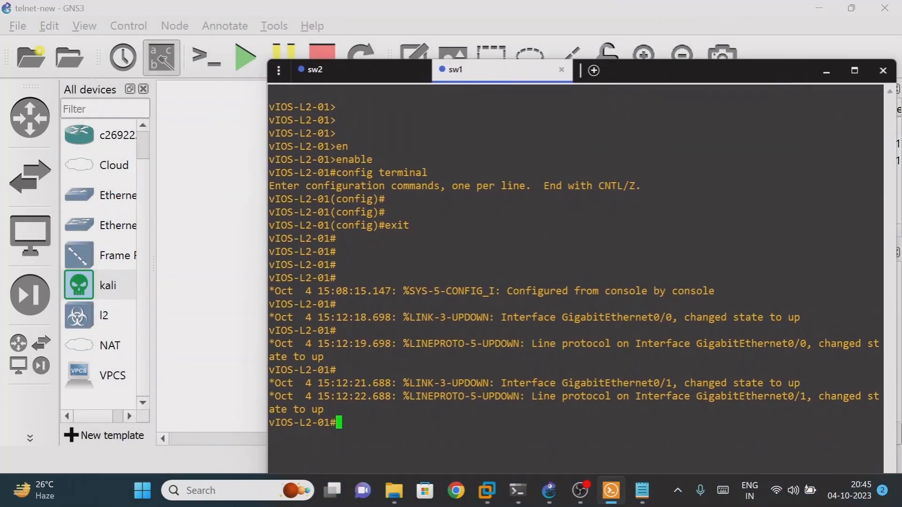
click(328, 70)
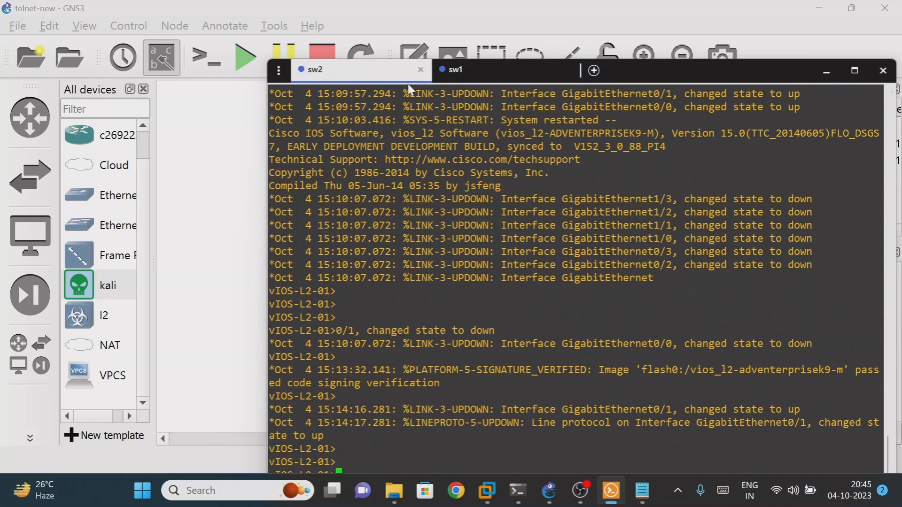
click(488, 71)
click(336, 78)
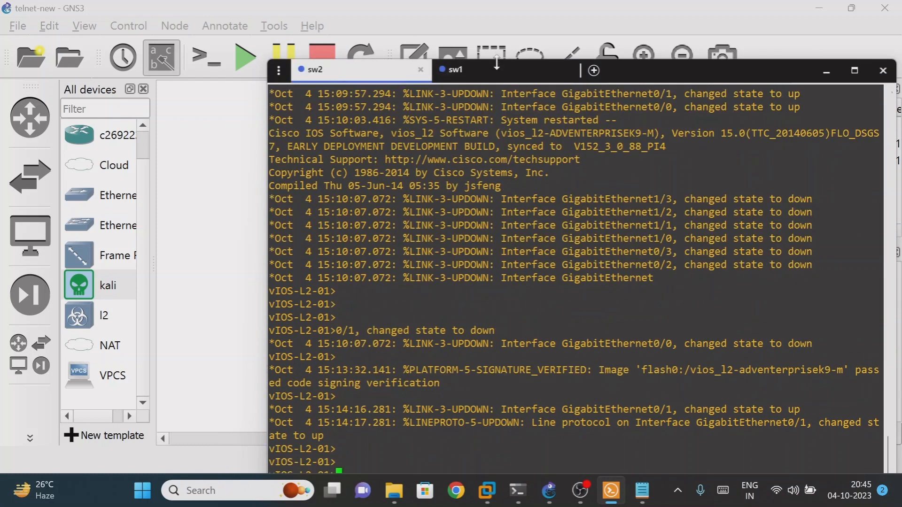
click(817, 73)
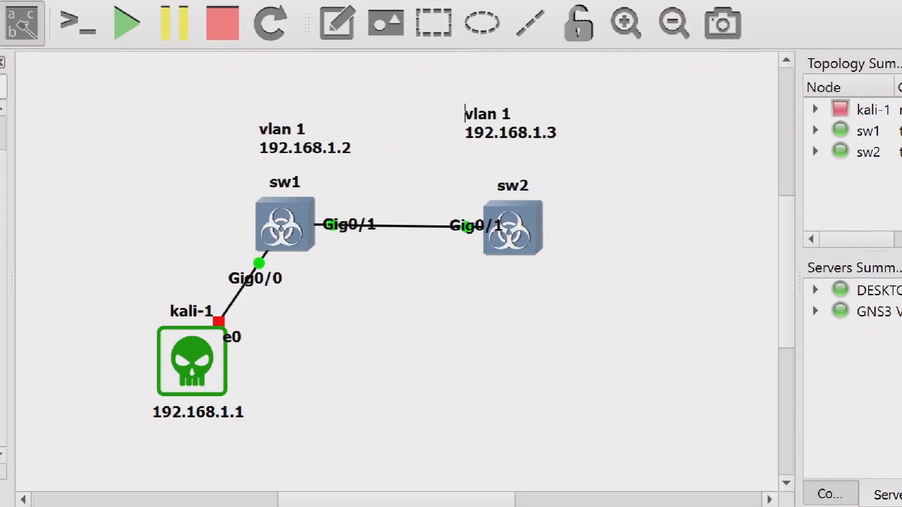
mouse_move(262, 175)
mouse_down()
mouse_move(271, 251)
mouse_move(254, 191)
mouse_up()
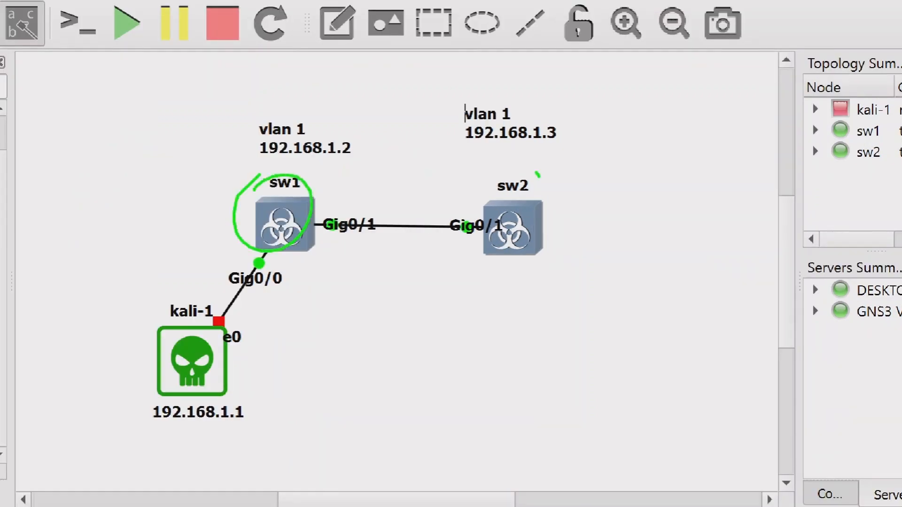
mouse_move(538, 175)
mouse_down()
mouse_move(541, 238)
mouse_move(505, 190)
mouse_up()
mouse_move(569, 165)
mouse_down()
mouse_move(579, 186)
mouse_move(601, 180)
mouse_up()
drag(612, 141, 624, 144)
drag(668, 110, 679, 134)
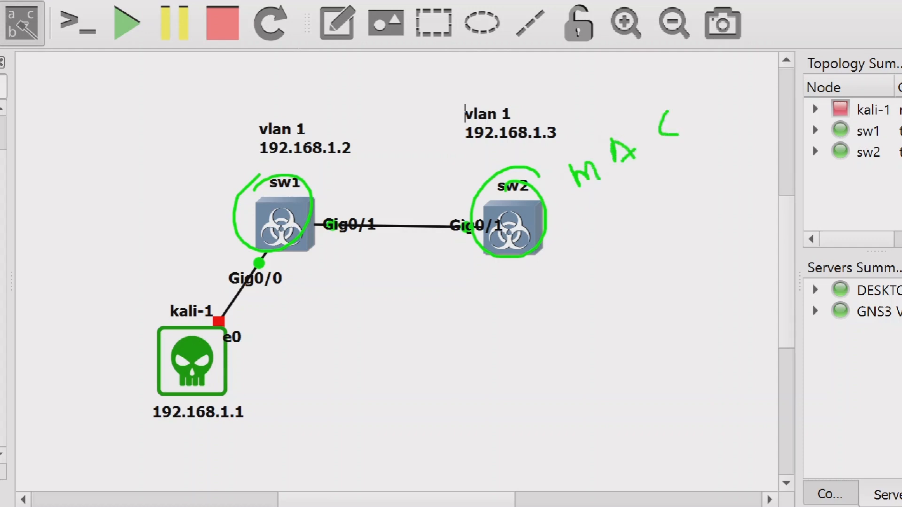
mouse_move(133, 343)
mouse_down()
mouse_move(258, 382)
mouse_move(136, 395)
mouse_up()
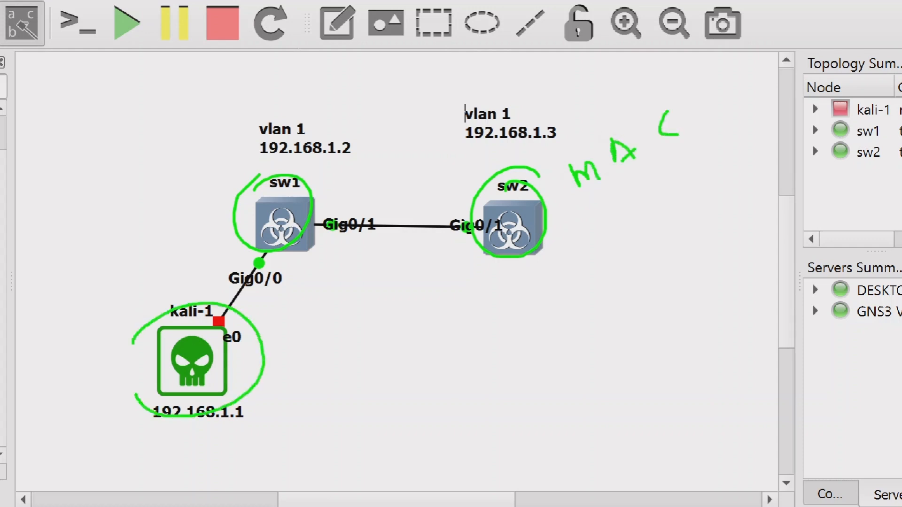
mouse_move(212, 220)
mouse_down()
mouse_move(154, 296)
mouse_move(167, 297)
mouse_up()
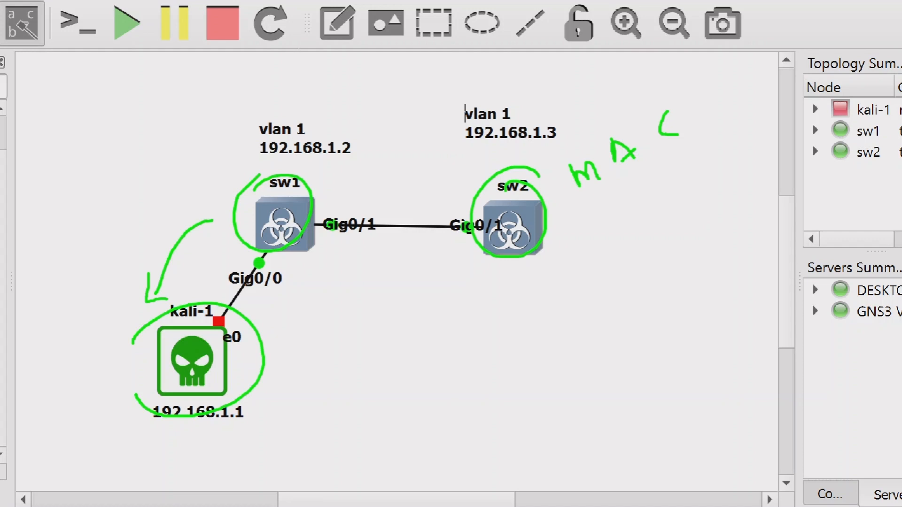
mouse_move(375, 140)
mouse_down()
mouse_move(356, 132)
mouse_move(313, 170)
mouse_move(336, 134)
mouse_up()
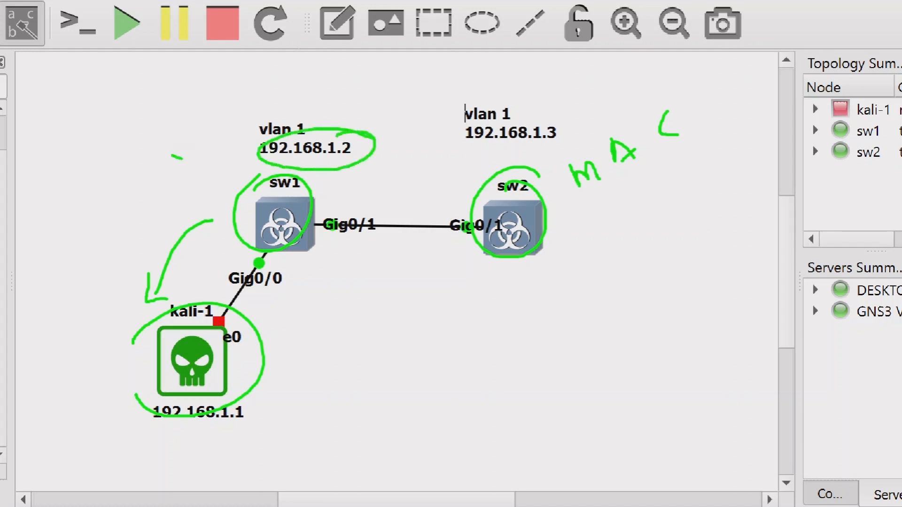
mouse_move(183, 160)
mouse_down()
mouse_move(187, 141)
mouse_move(219, 142)
mouse_up()
drag(205, 111, 480, 227)
key(Escape)
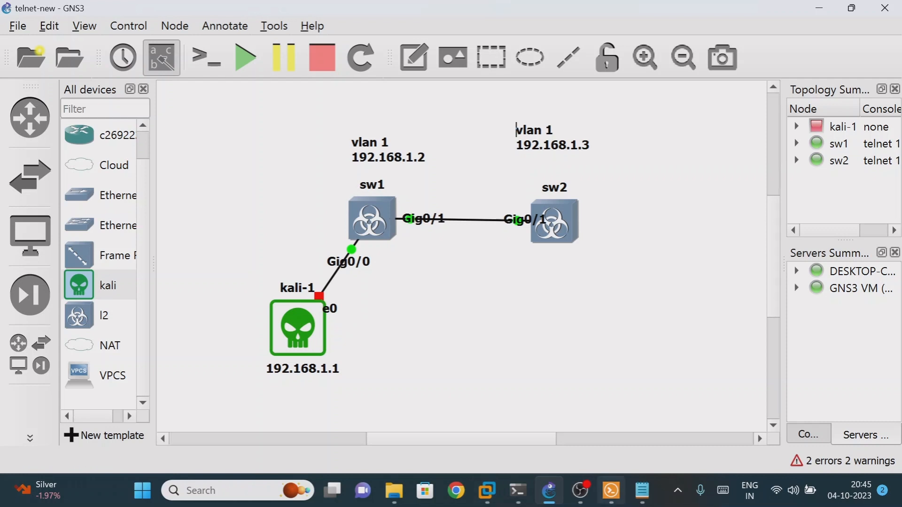
On sw2, enter privileged mode with enable and page through show running-config
click(611, 491)
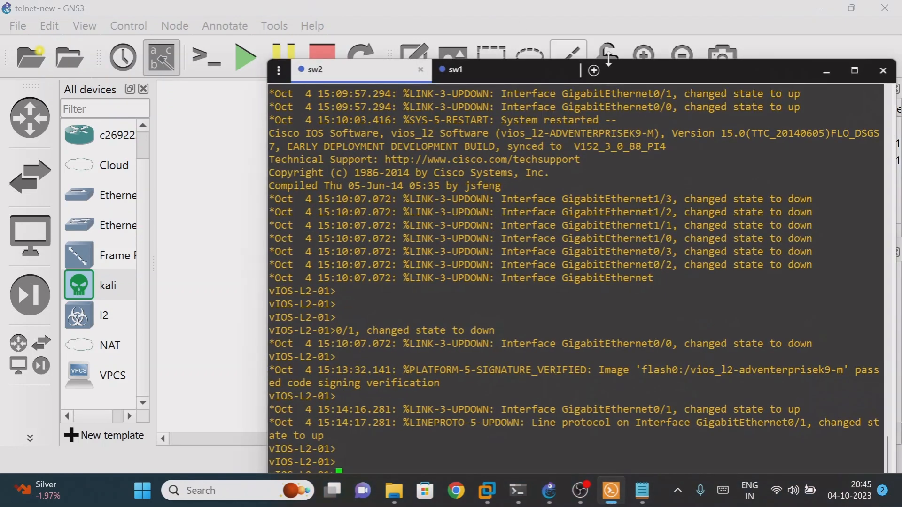
drag(608, 59, 769, 74)
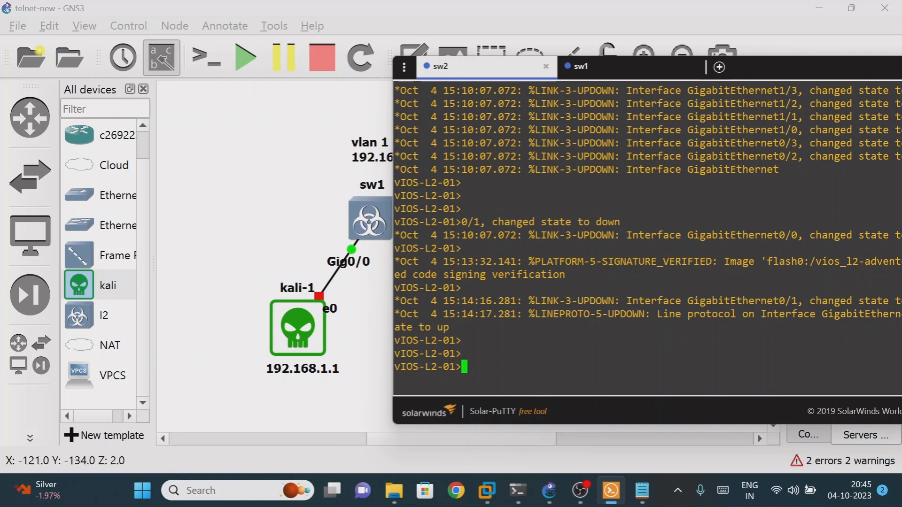
text(en)
key(Tab)
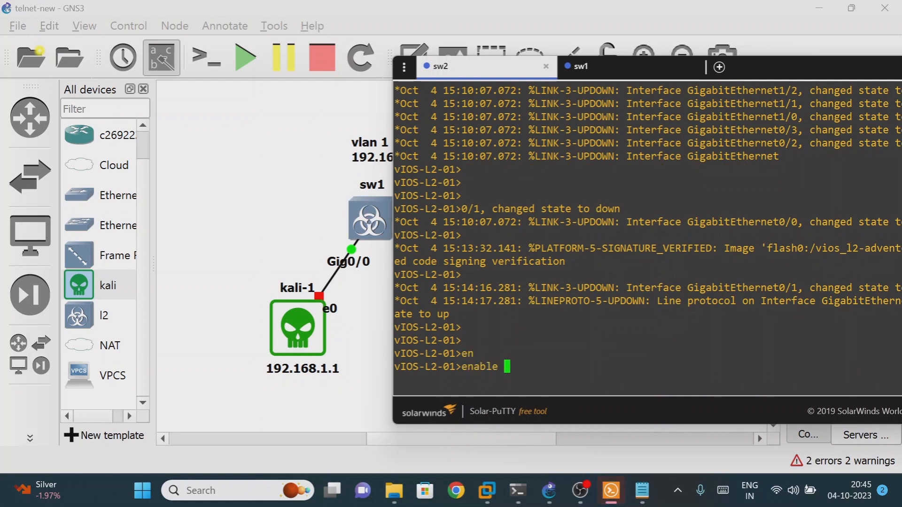
key(Return)
key(Return)
key(Return)
key(Return)
text(sh )
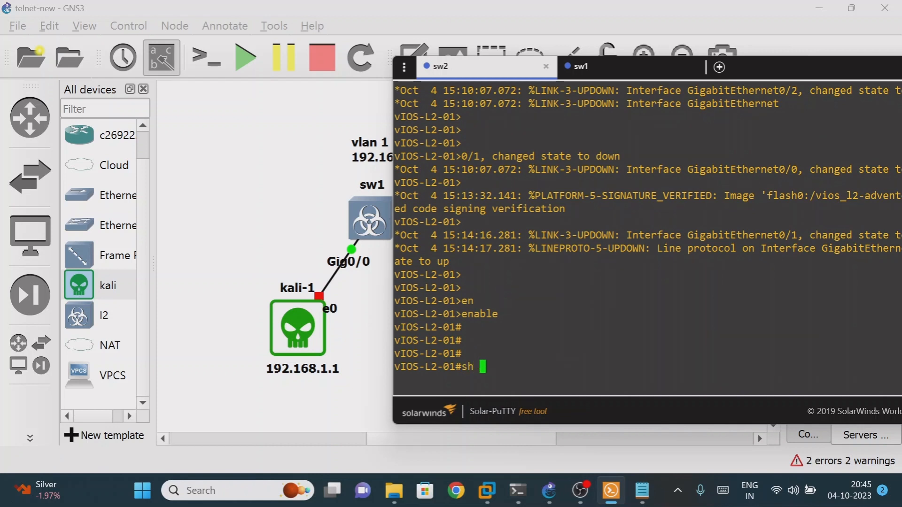
text(run)
key(Tab)
key(Return)
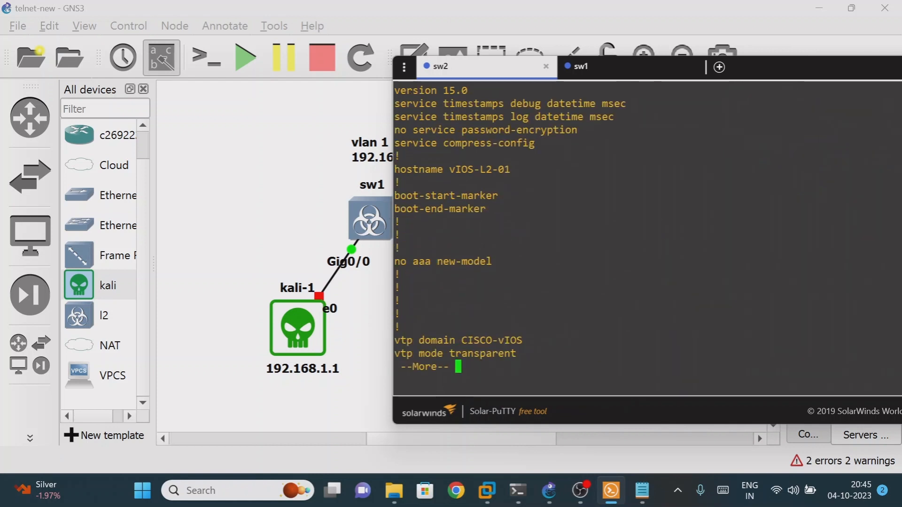
key(Return)
key(Return)
key(Return)
key(Return)
key(Return)
key(Return)
key(Return)
key(Return)
key(Return)
key(Return)
key(Return)
key(Return)
key(Return)
key(Return)
key(Return)
key(Return)
key(Return)
key(Return)
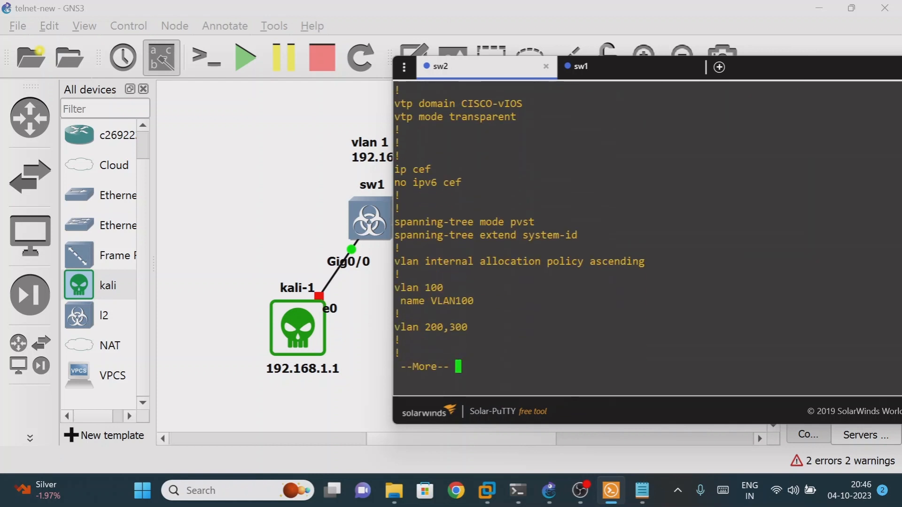
key(Return)
key(Return)
key(Return)
key(Return)
key(Return)
key(Return)
key(Return)
key(Return)
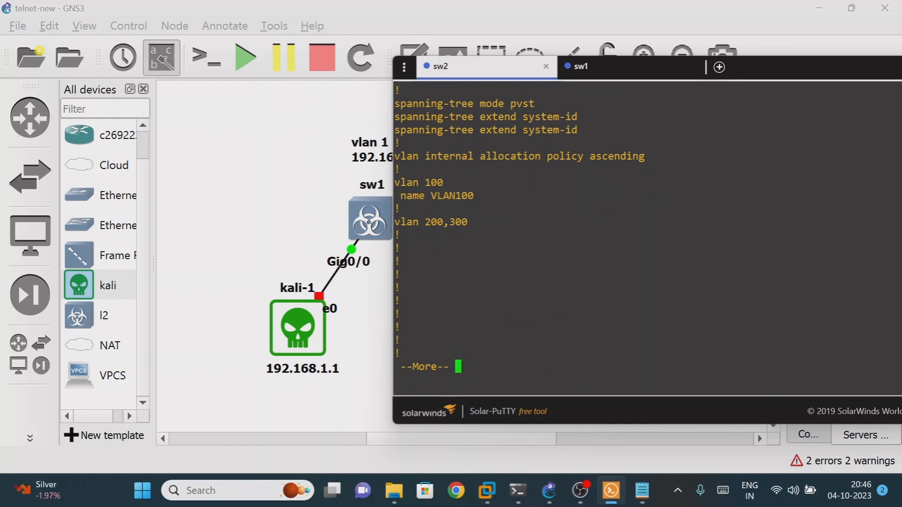
key(Return)
key(Return)
key(Return)
key(Return)
key(Return)
key(Return)
key(Return)
key(Return)
key(Return)
key(Return)
key(Return)
key(Return)
key(Return)
key(Return)
key(Return)
key(Return)
key(Return)
key(Return)
key(Return)
key(Return)
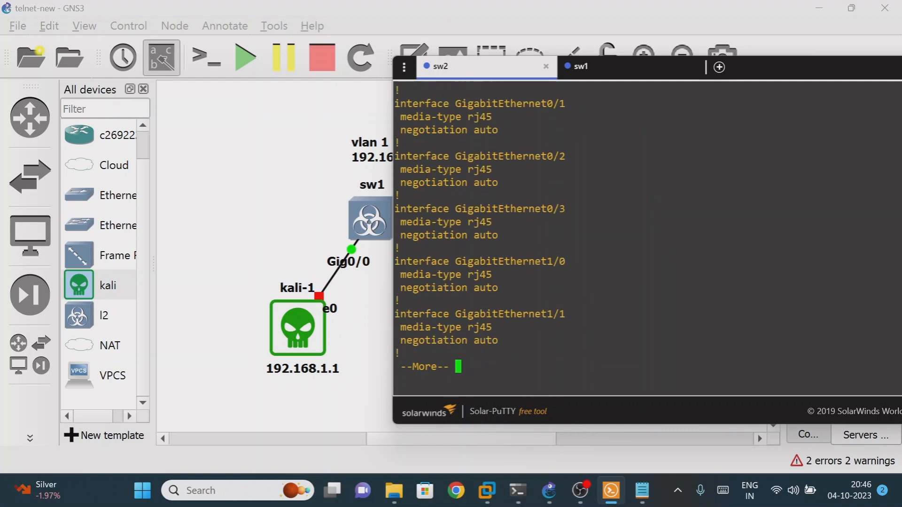
key(Return)
key(Return)
key(Return)
key(Return)
key(Return)
key(Return)
key(Return)
key(Return)
key(Return)
key(Return)
key(Return)
key(Return)
key(Return)
key(Return)
key(Return)
key(Return)
key(Return)
key(Return)
key(Return)
key(Return)
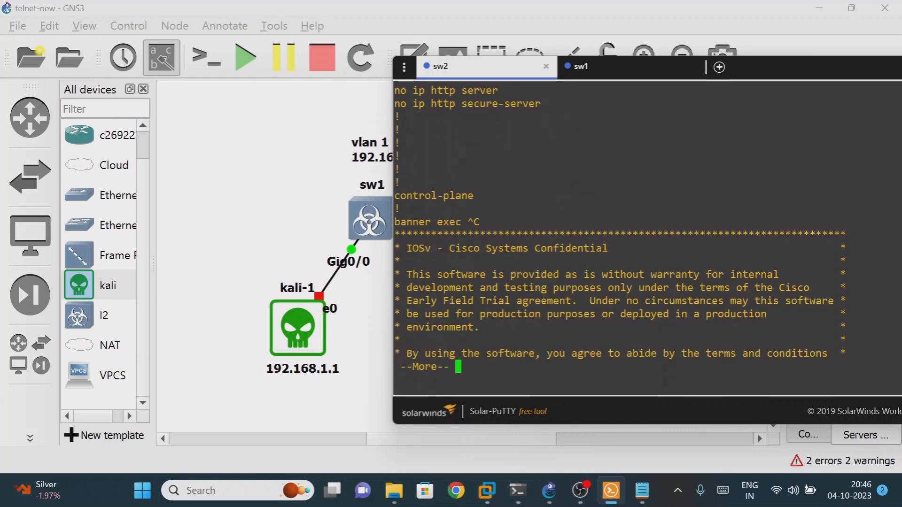
key(Return)
key(Return)
key(Return)
key(Return)
key(Return)
key(Return)
key(Return)
key(Return)
key(Return)
key(Return)
key(Return)
key(Return)
key(Return)
key(Return)
key(Return)
key(Return)
key(Return)
key(Return)
key(Return)
key(Return)
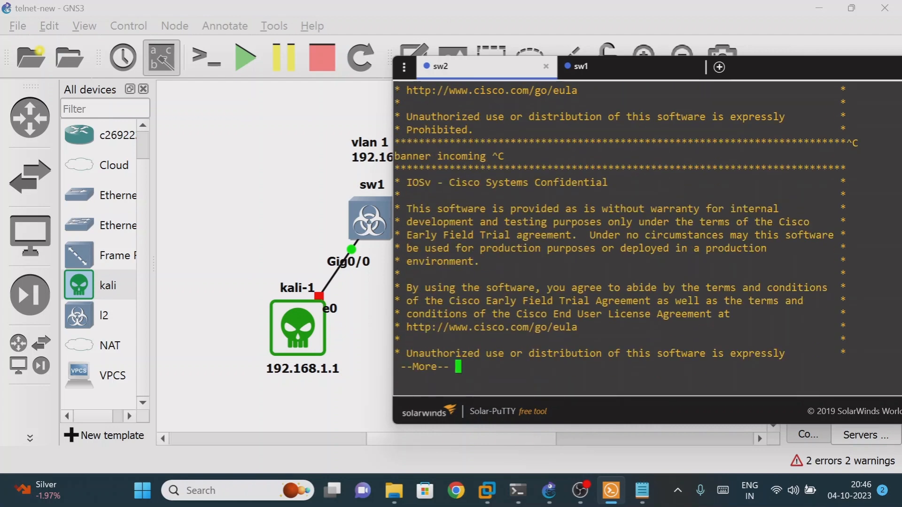
key(Return)
key(Return)
key(Return)
key(Return)
key(Return)
key(Return)
key(Return)
key(Return)
key(Return)
key(Return)
key(Return)
key(Return)
key(Return)
key(Return)
key(Return)
key(Return)
key(Return)
key(Return)
key(Return)
key(Return)
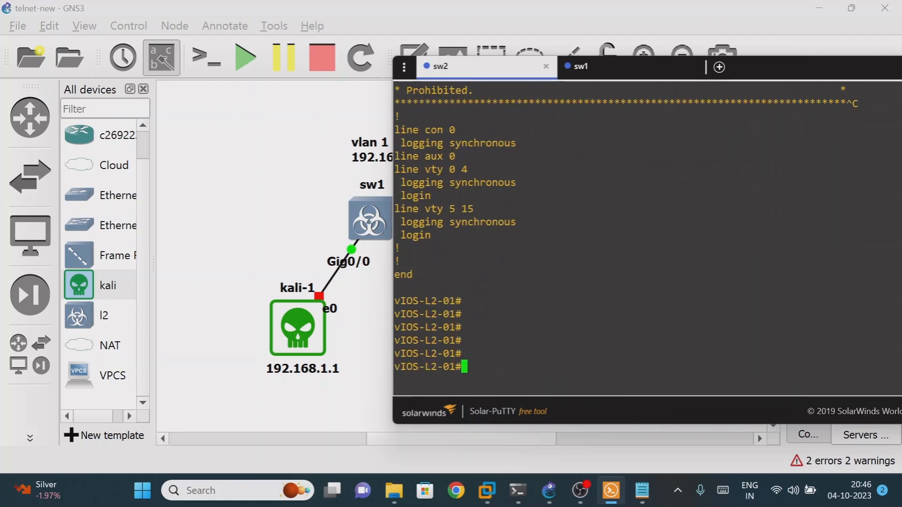
key(Return)
key(Return)
key(Return)
key(Return)
key(Return)
key(Return)
key(Return)
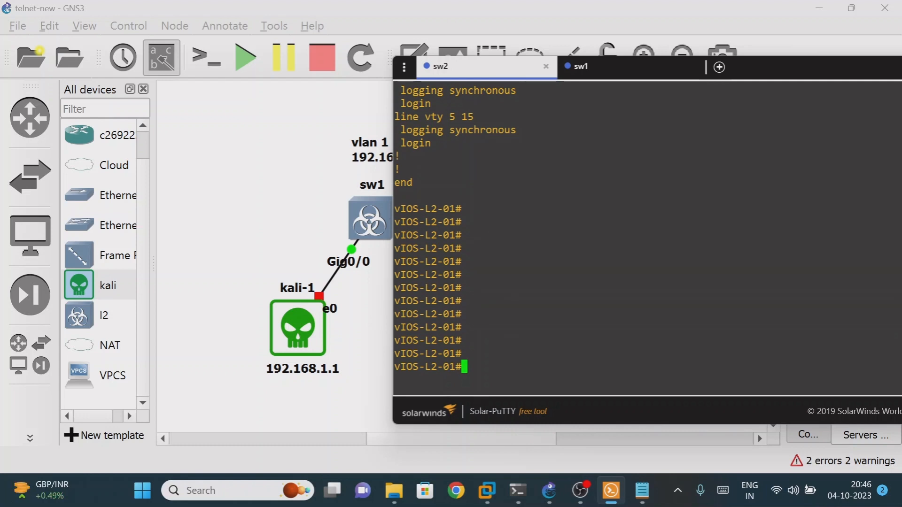
Enter configure terminal and set the switch hostname to sw2
text(config ter)
key(Tab)
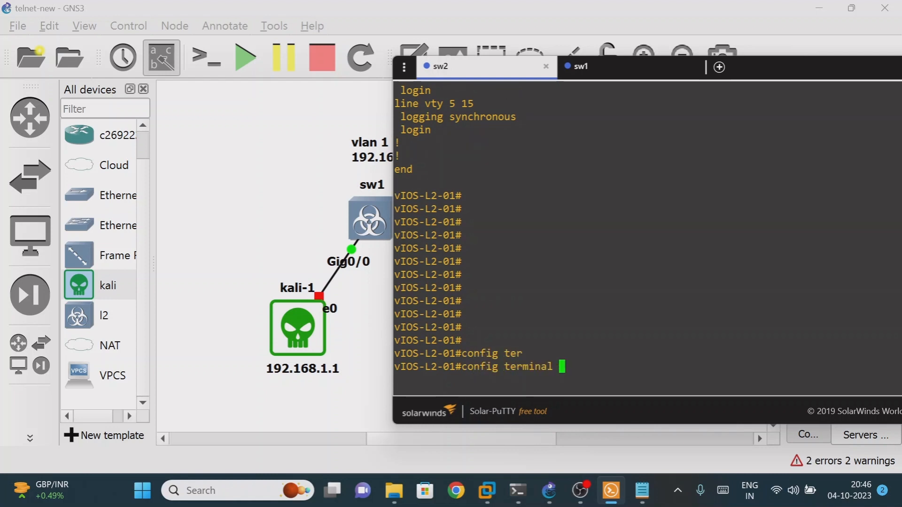
key(Return)
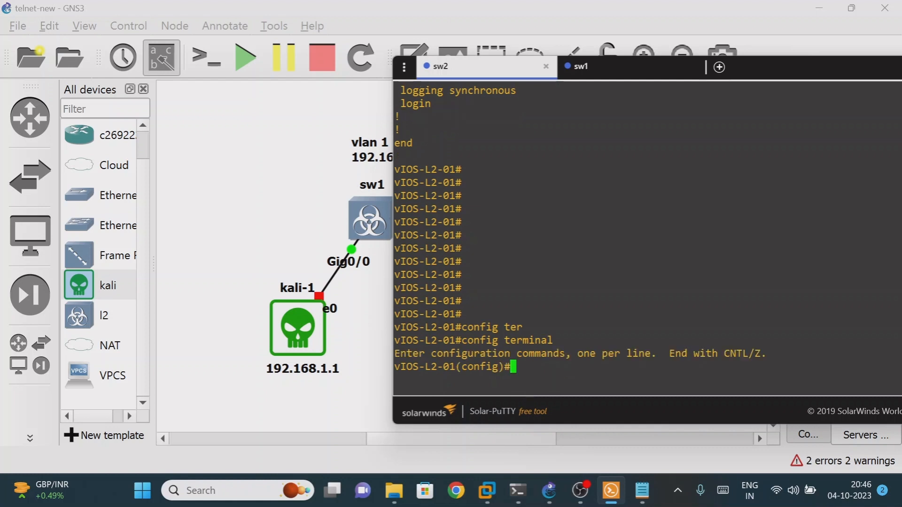
text(hostnam)
key(Tab)
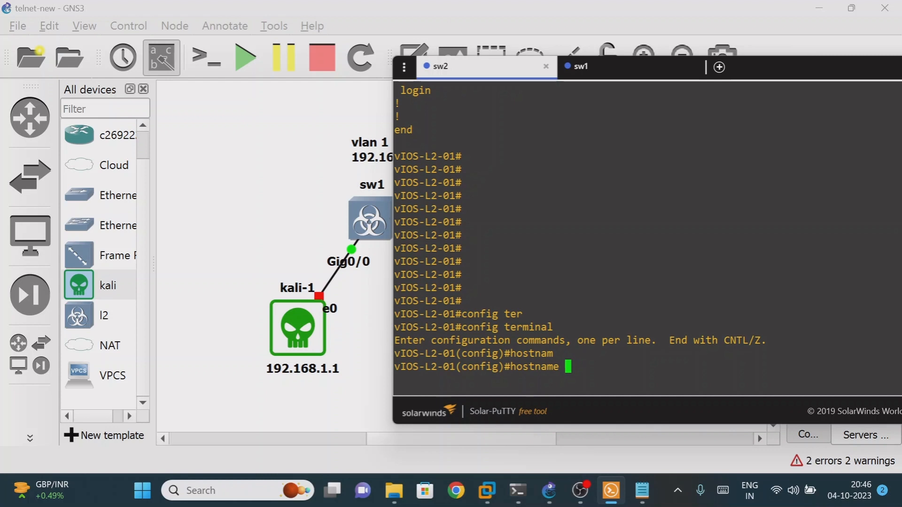
text(sw2)
key(Return)
key(Return)
key(Return)
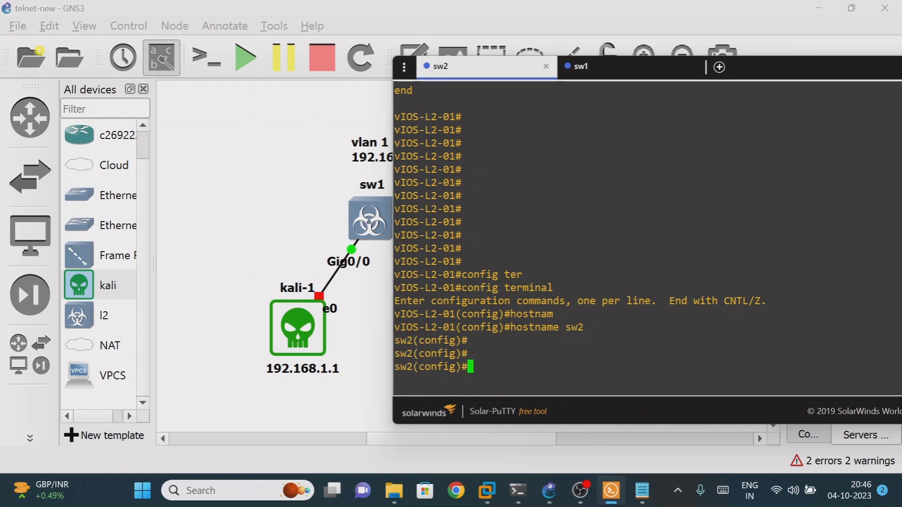
drag(406, 327, 436, 314)
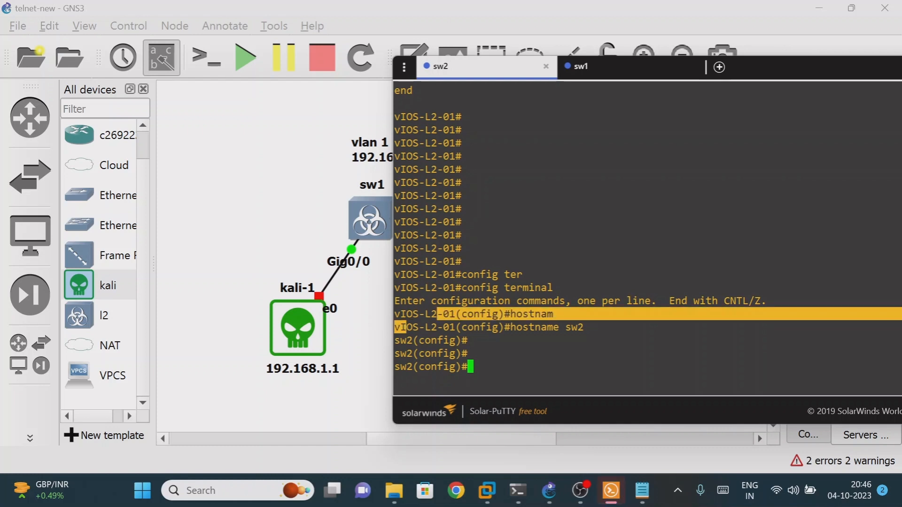
click(435, 314)
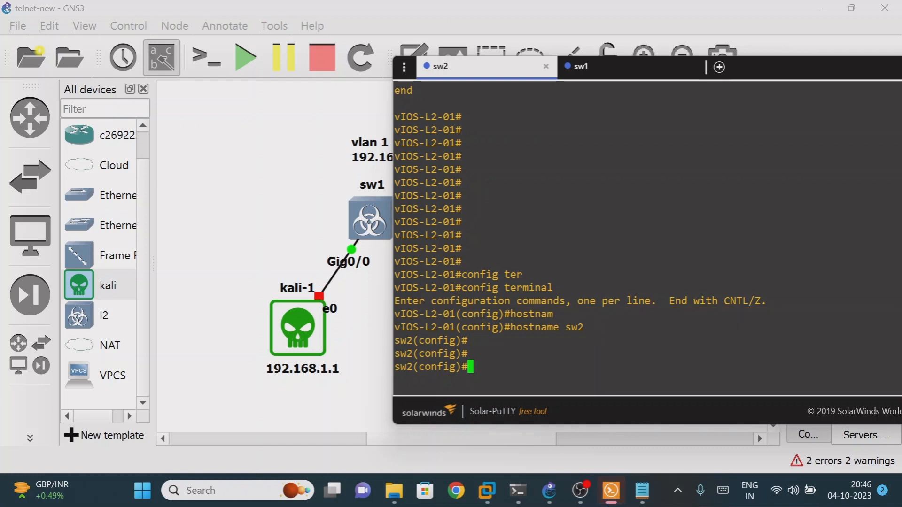
drag(781, 64, 784, 117)
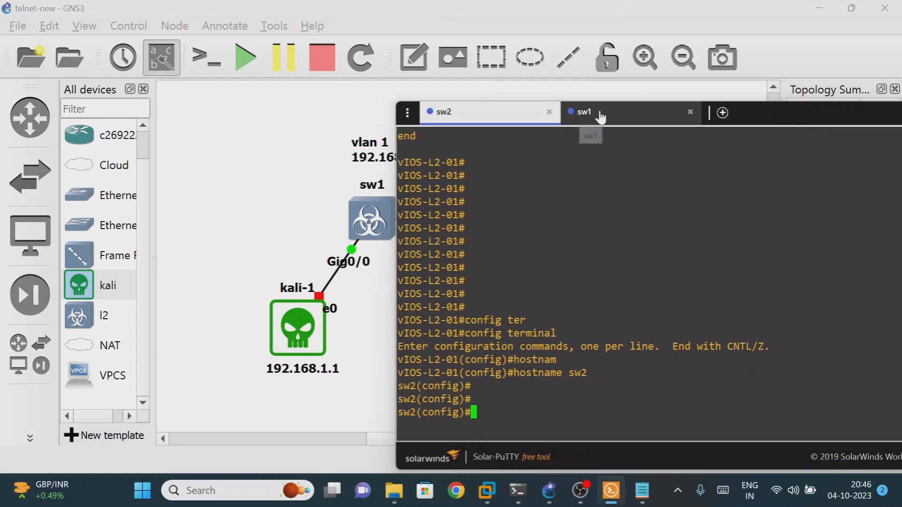
On sw1's console, enter config t and run hostname sw1
click(599, 116)
drag(781, 105, 762, 90)
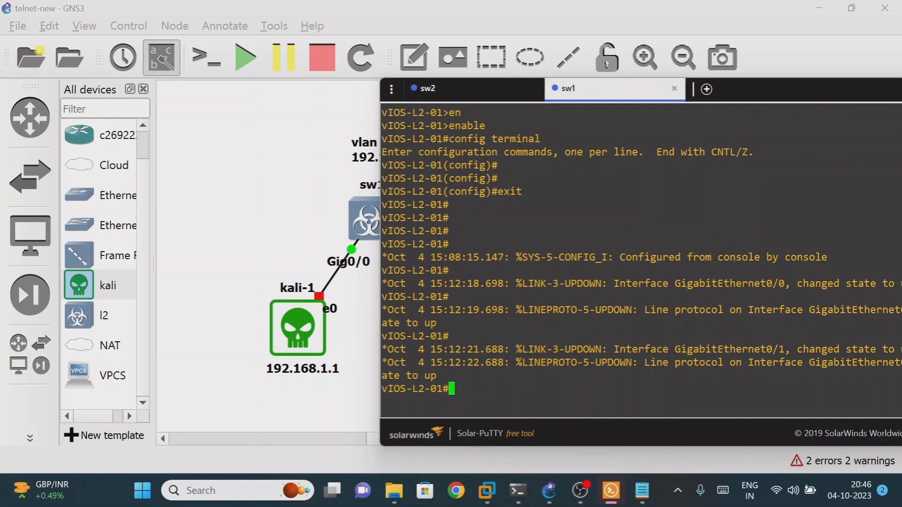
text(config t)
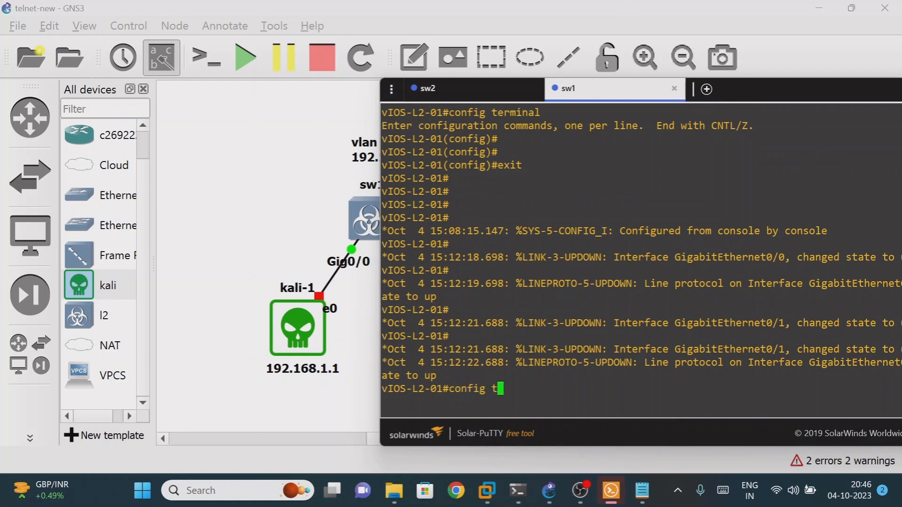
key(Return)
key(End)
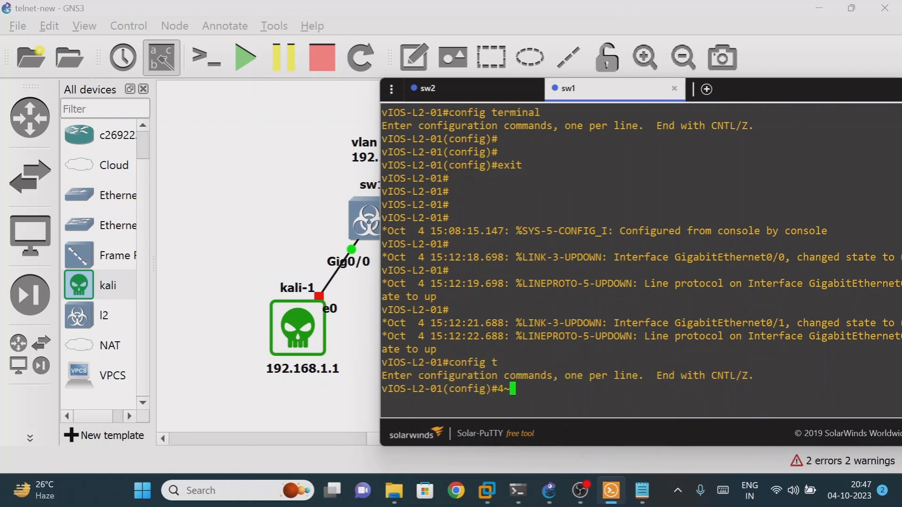
text(hostname sw1)
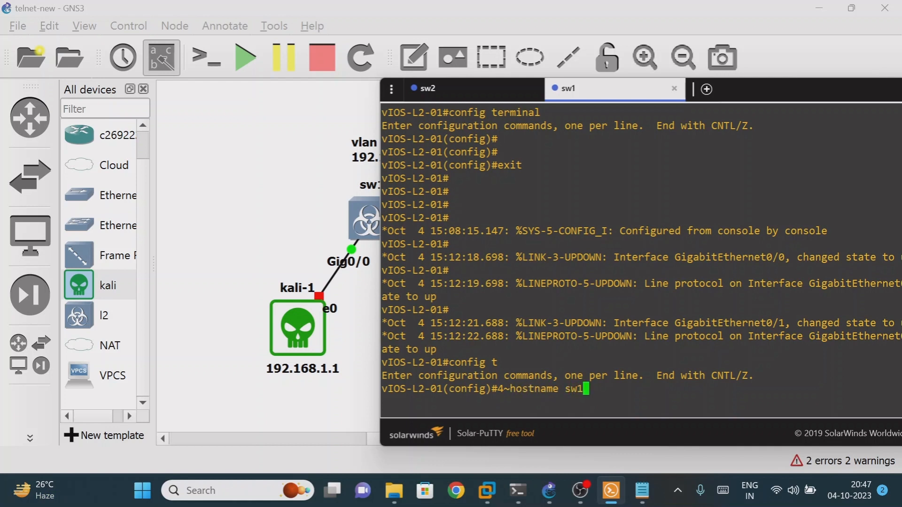
key(Return)
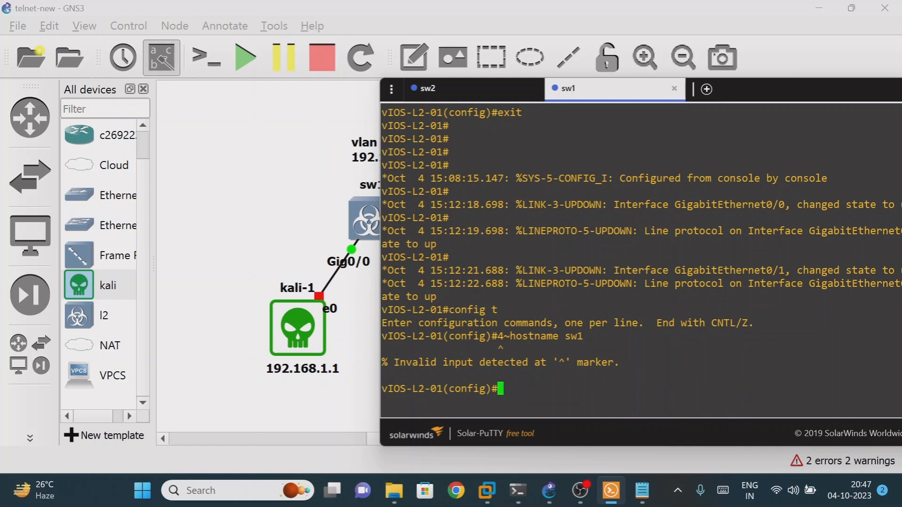
Recall the failed hostname command, delete the stray 4~ characters, and apply hostname sw1
key(Up)
key(Left)
key(Left)
key(Left)
key(Left)
key(Left)
key(Left)
key(Left)
key(Left)
key(Left)
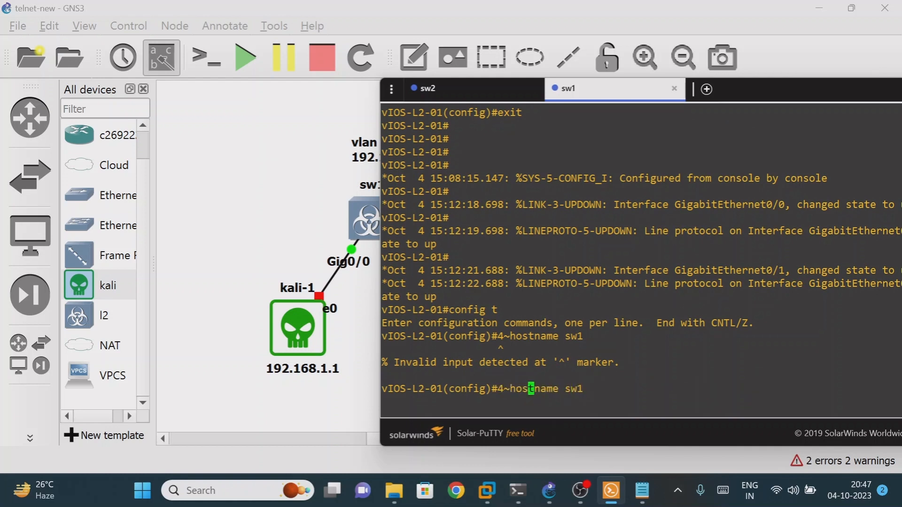
key(Left)
key(Left)
key(Left)
key(BackSpace)
key(BackSpace)
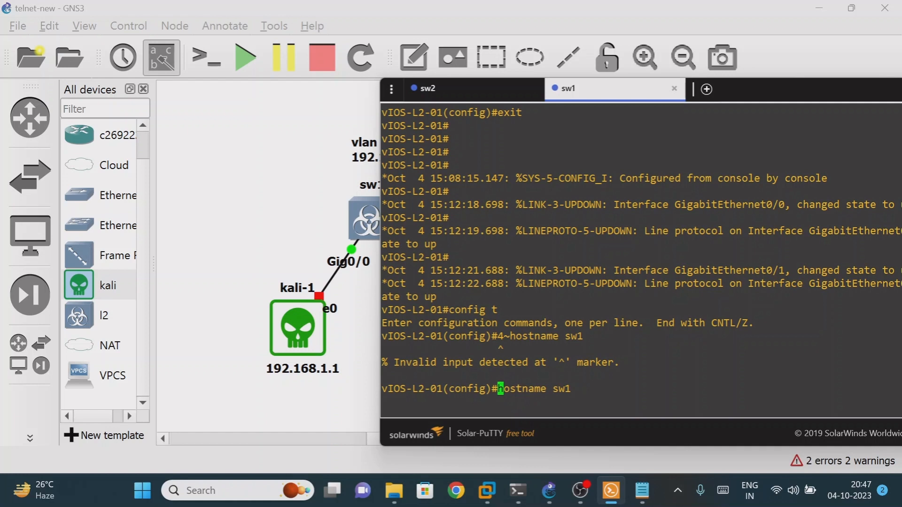
key(Return)
key(Return)
key(Return)
key(Return)
key(Return)
key(Return)
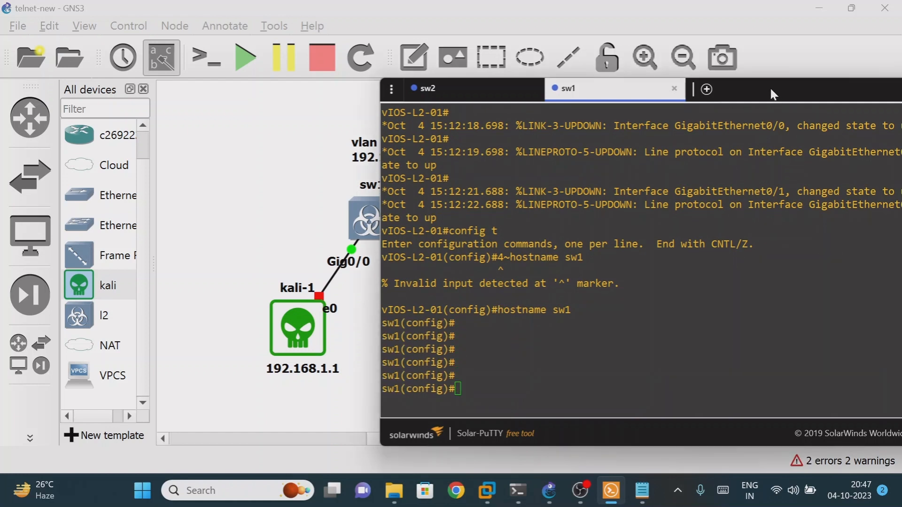
drag(770, 86, 819, 112)
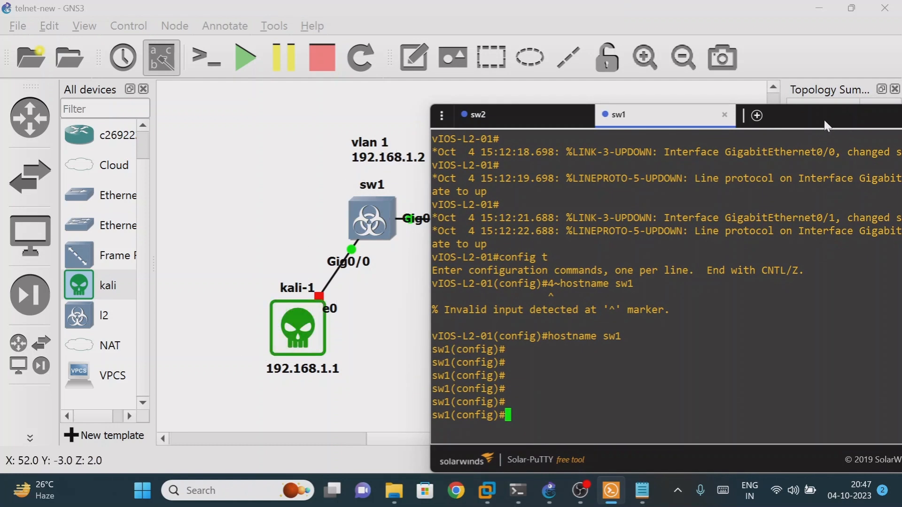
drag(824, 119, 815, 101)
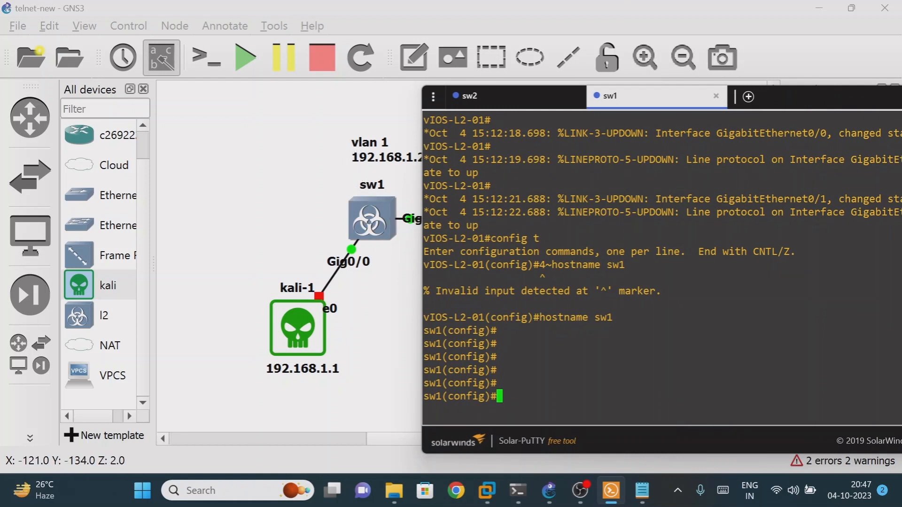
Exit configuration mode and run show vlan, listing VLANs 100, 200 and 300
text(sh vla)
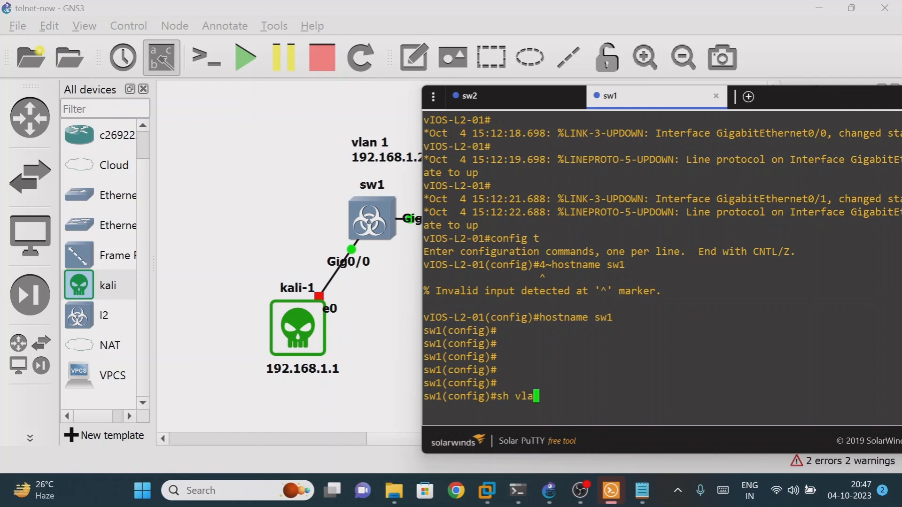
key(Tab)
key(BackSpace)
key(BackSpace)
key(BackSpace)
key(BackSpace)
key(BackSpace)
key(BackSpace)
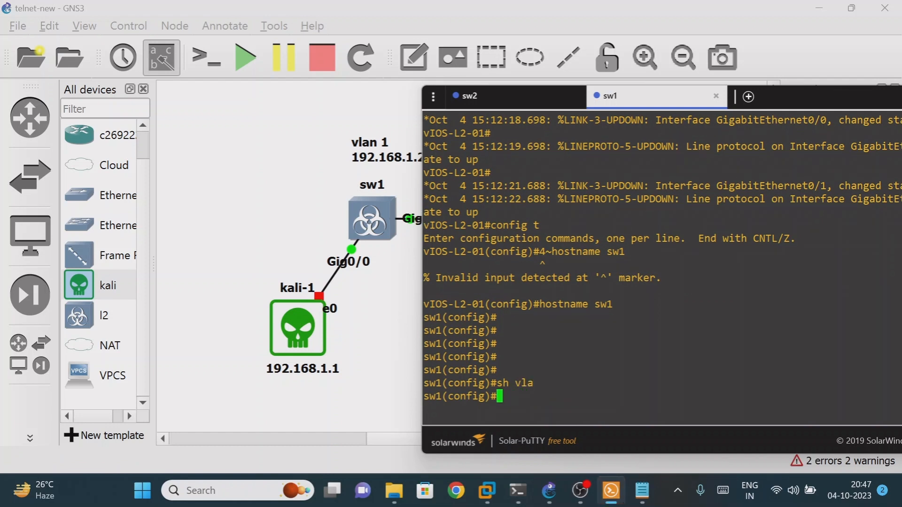
text(exit)
key(Return)
key(Return)
text(sh vl)
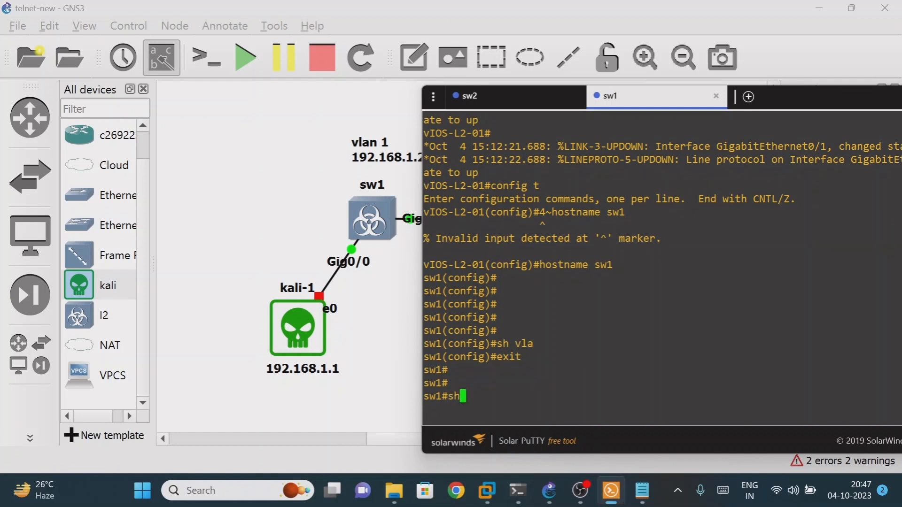
key(Tab)
key(Return)
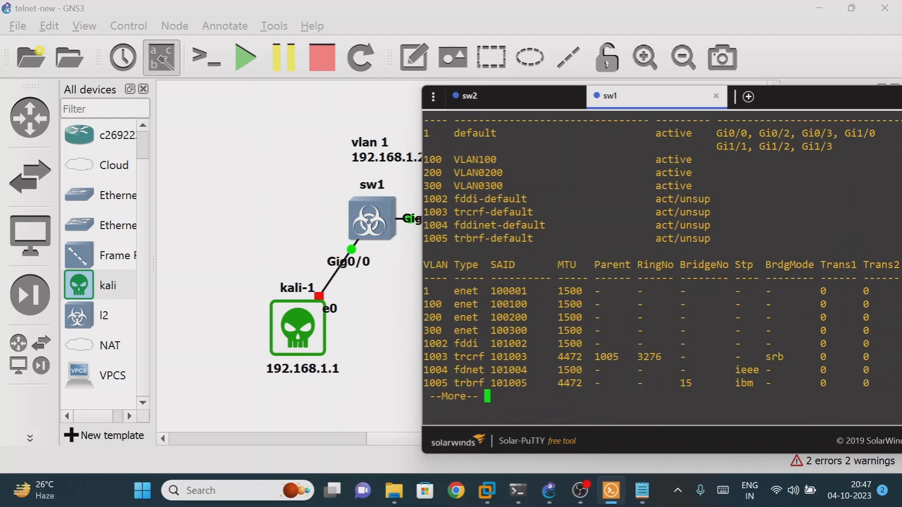
drag(454, 133, 898, 146)
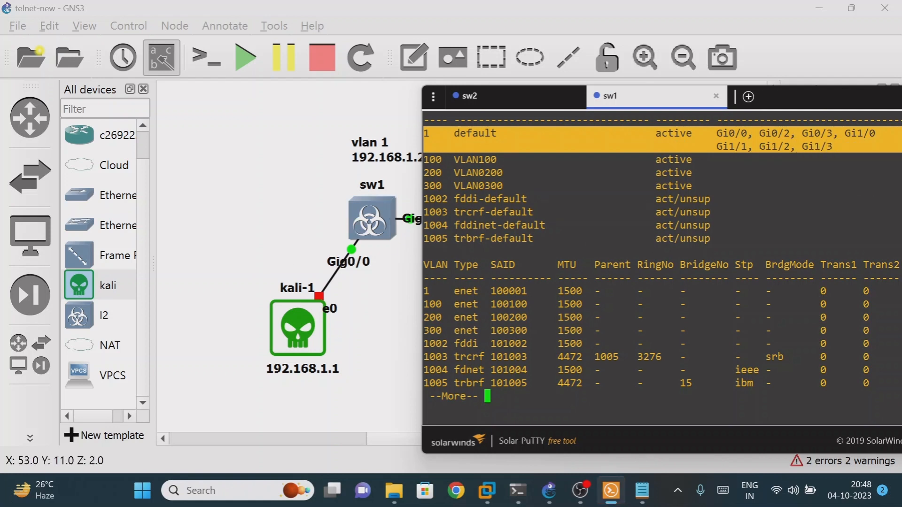
key(Return)
key(Return)
key(Return)
key(Return)
key(Return)
key(Return)
key(Return)
key(Return)
key(Return)
key(Return)
key(Return)
key(Return)
key(Return)
key(Return)
key(Return)
key(Return)
key(Return)
key(Return)
key(Return)
key(Return)
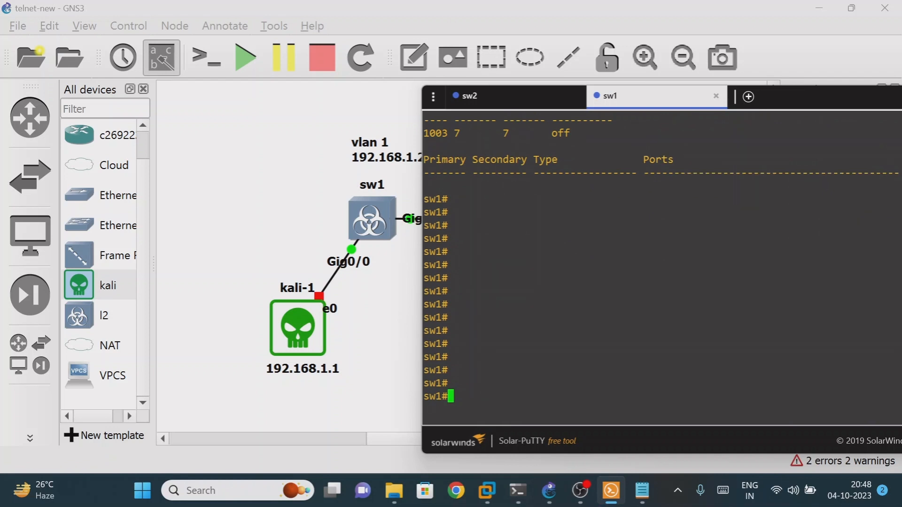
Return sw1 to global configuration mode with config t
text(int)
key(BackSpace)
key(BackSpace)
key(BackSpace)
text(config t)
key(Return)
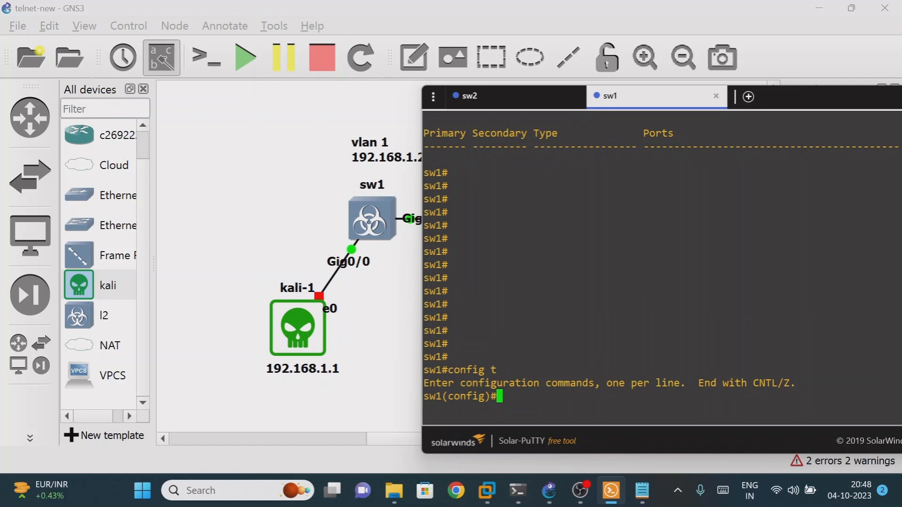
Configure interface vlan 1 with ip address 192.168.1.2 255.255.255.0
text(inter)
key(Tab)
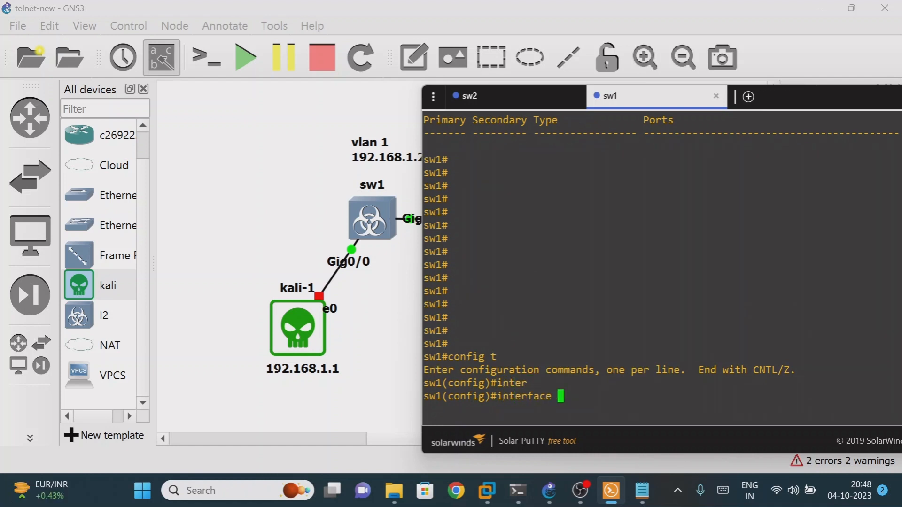
text(vlan 1)
key(Return)
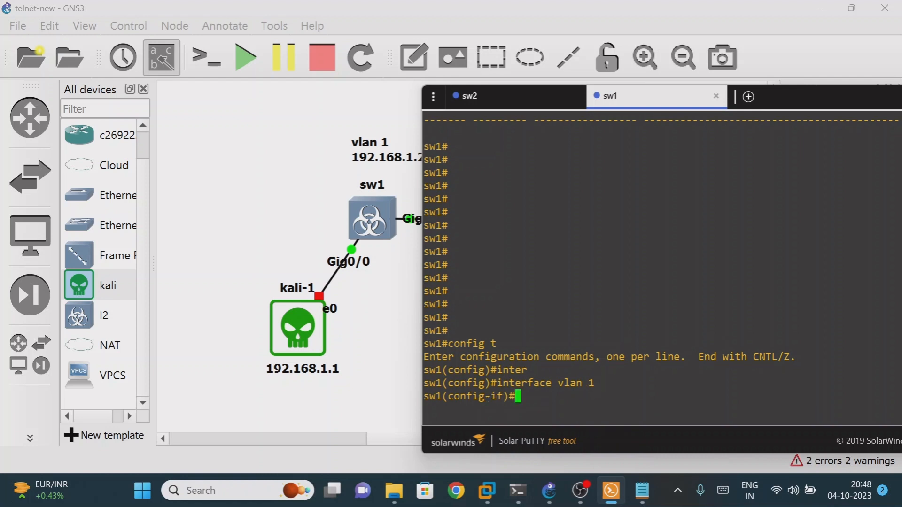
text(ip add 1)
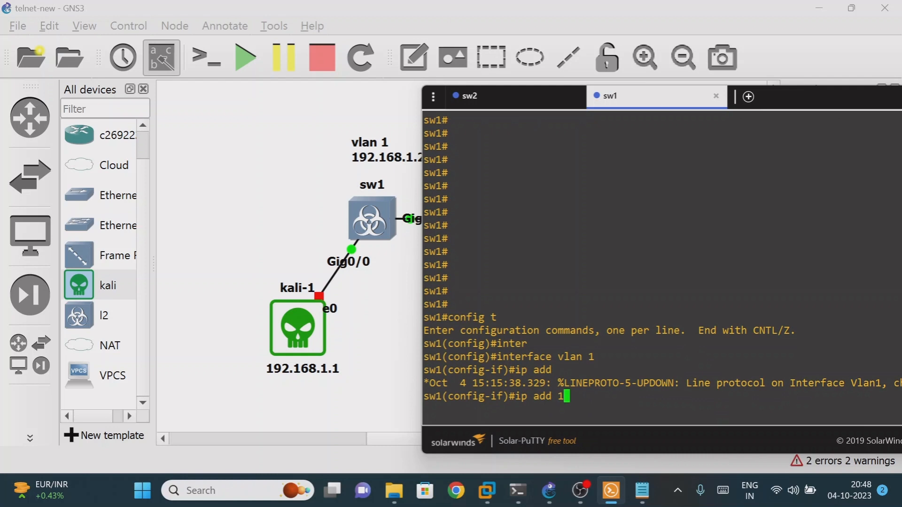
text(92.168.1.2)
drag(819, 102, 781, 98)
text(25..255.)
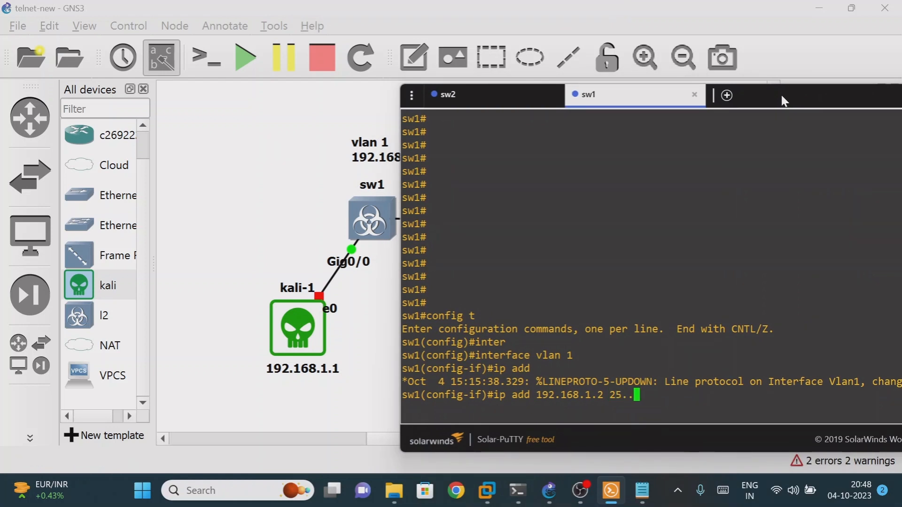
key(BackSpace)
key(BackSpace)
key(BackSpace)
key(BackSpace)
key(BackSpace)
key(BackSpace)
key(BackSpace)
text(55)
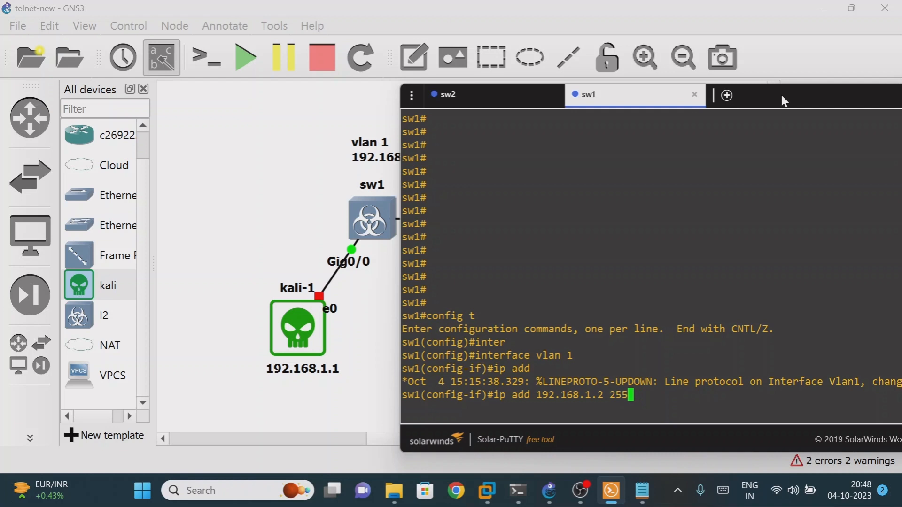
text(.255.255.0)
key(Return)
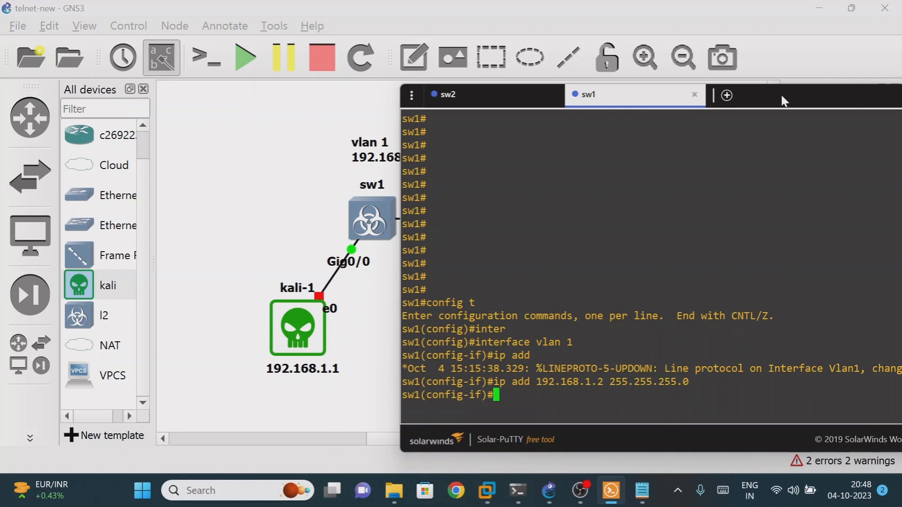
Enable Vlan1 with no shutdown and exit back to global configuration
text(no sh)
key(Tab)
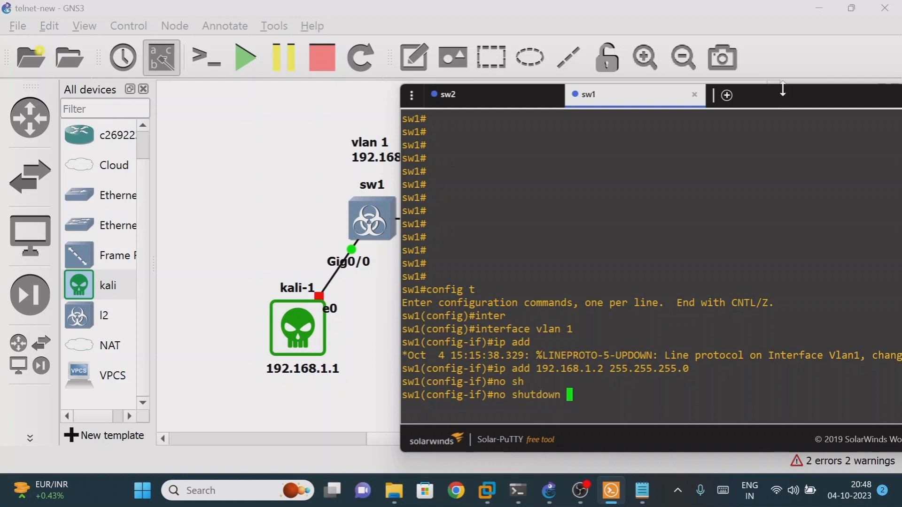
key(Return)
key(Return)
key(Return)
key(Return)
key(Return)
key(Return)
key(Return)
key(Return)
key(Return)
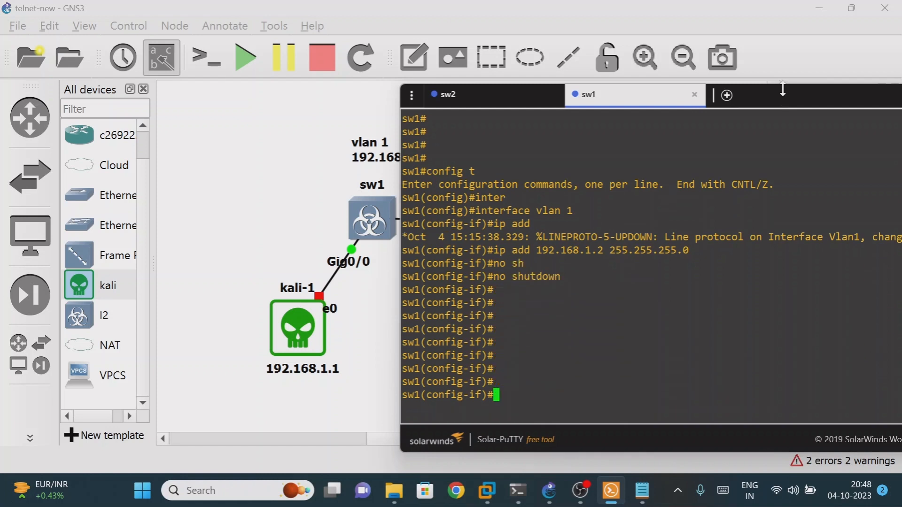
text(exit)
key(Return)
key(Return)
key(Return)
key(Return)
key(Return)
key(Return)
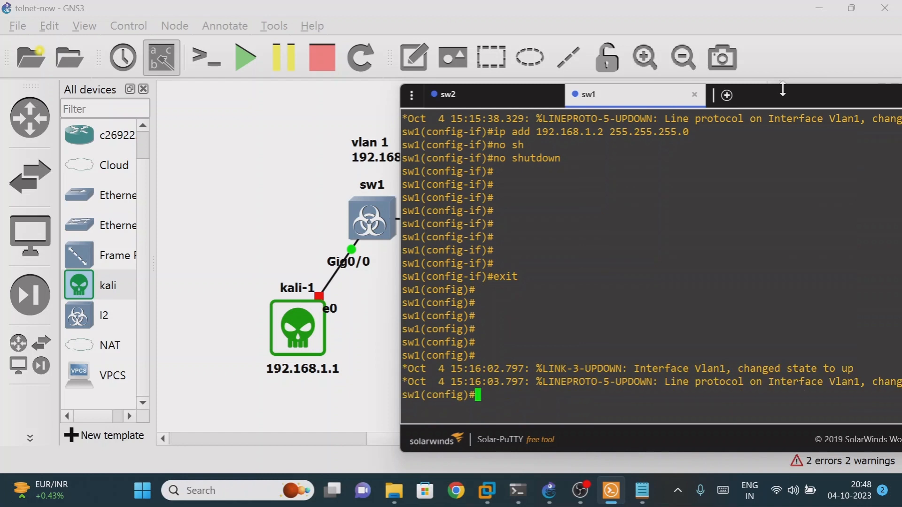
key(Return)
key(Return)
key(Return)
key(Return)
key(Return)
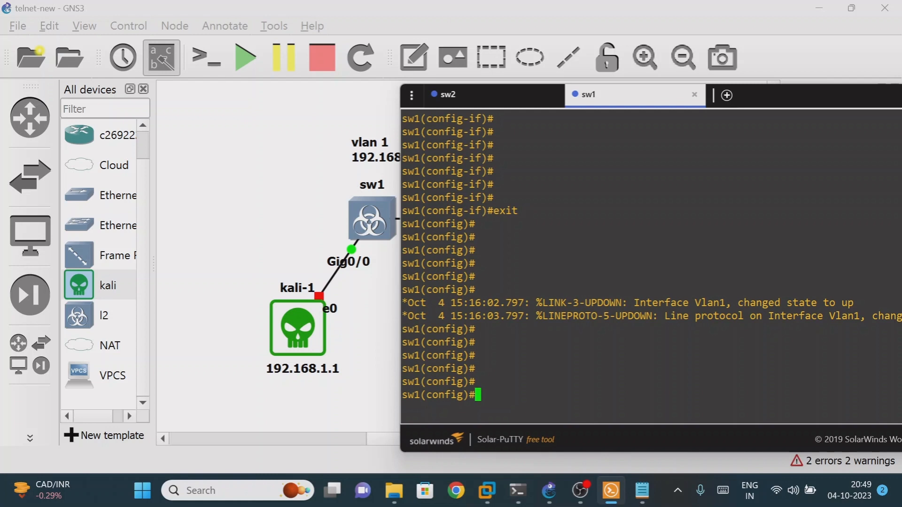
On sw1's line vty 0 4, set the Telnet password and enable login
text(line vty 0 4)
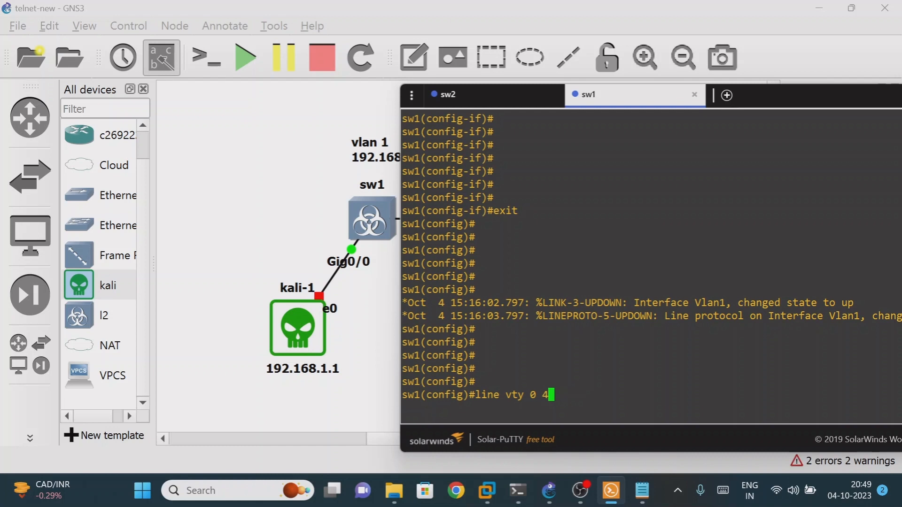
key(Return)
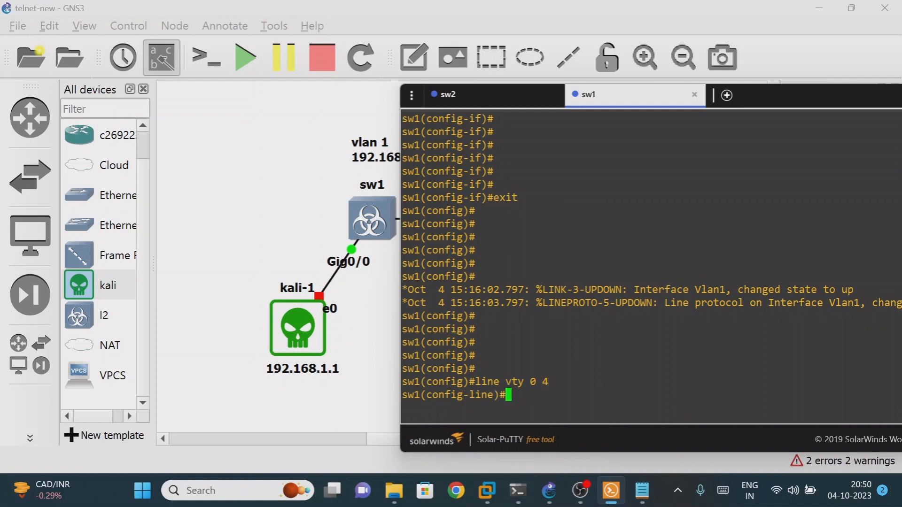
text(pas)
key(Tab)
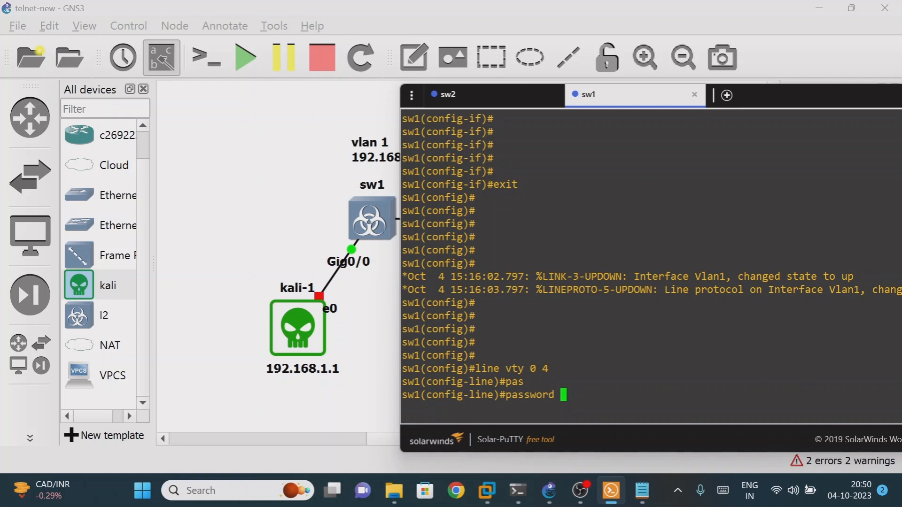
text(cisco)
key(Return)
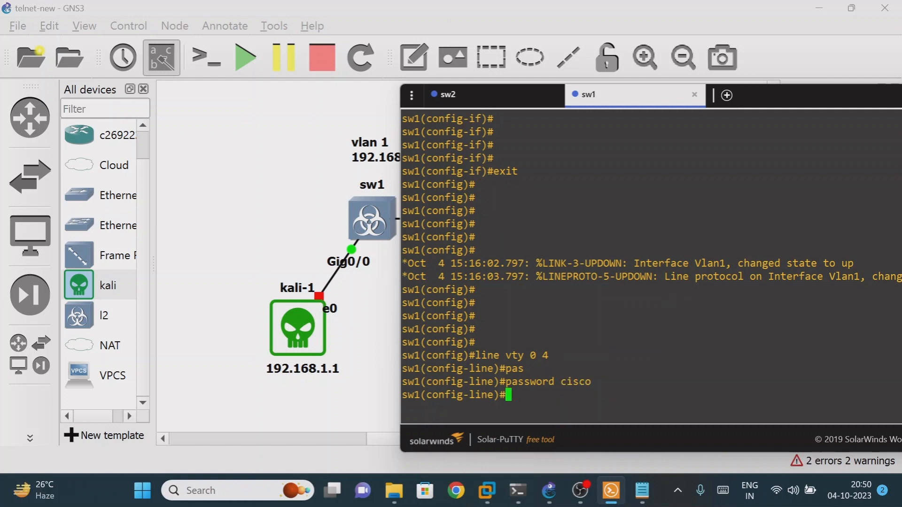
text(login)
key(Return)
key(Return)
key(Return)
key(Return)
key(Return)
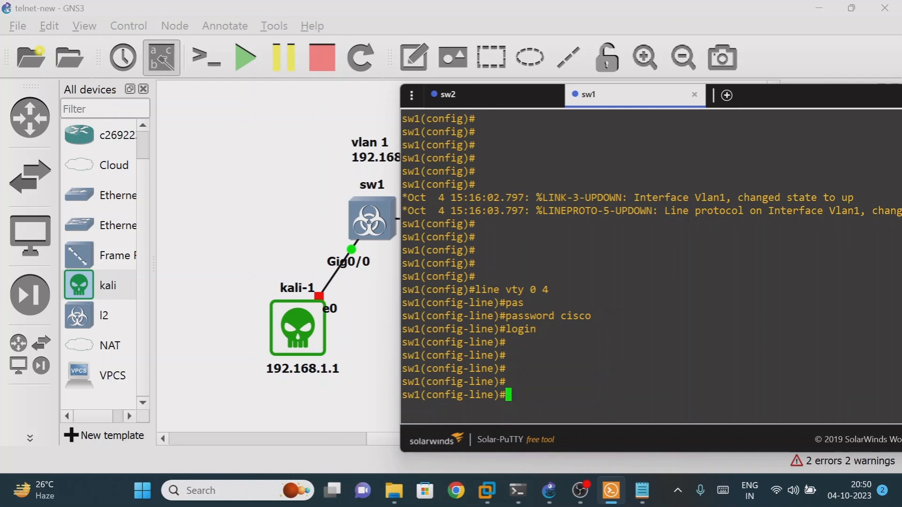
drag(403, 290, 579, 315)
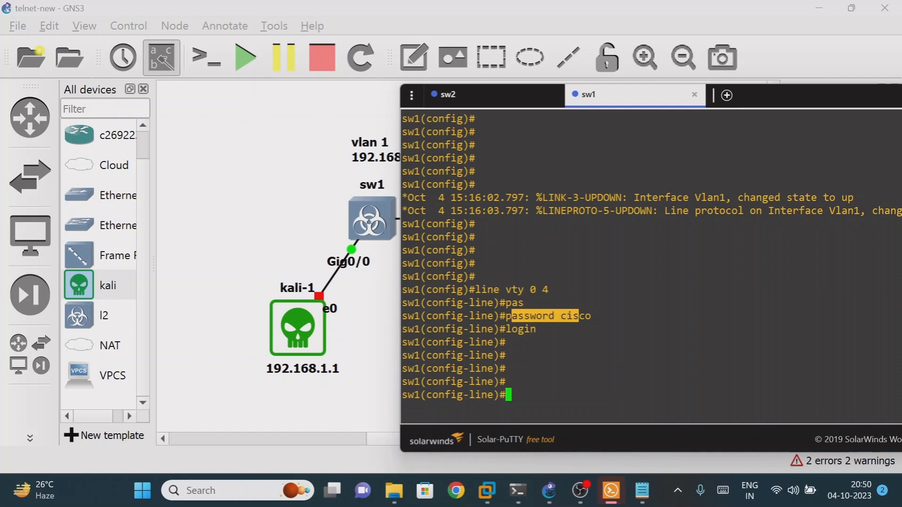
drag(507, 329, 540, 329)
click(545, 332)
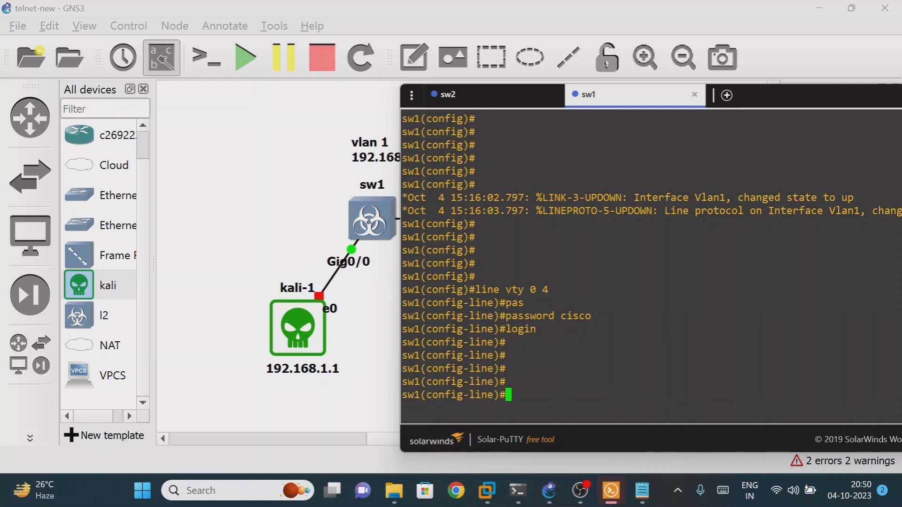
Exit back to privileged mode and run show running-config on sw1
text(exit)
key(Return)
key(Return)
key(Return)
key(Return)
text(e)
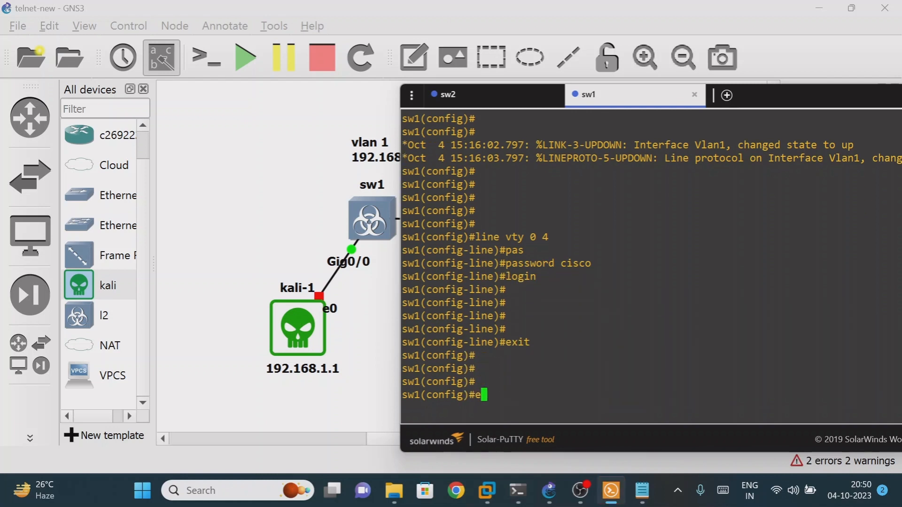
text(xit)
key(Return)
key(Return)
key(Return)
key(Return)
text(sw1#s)
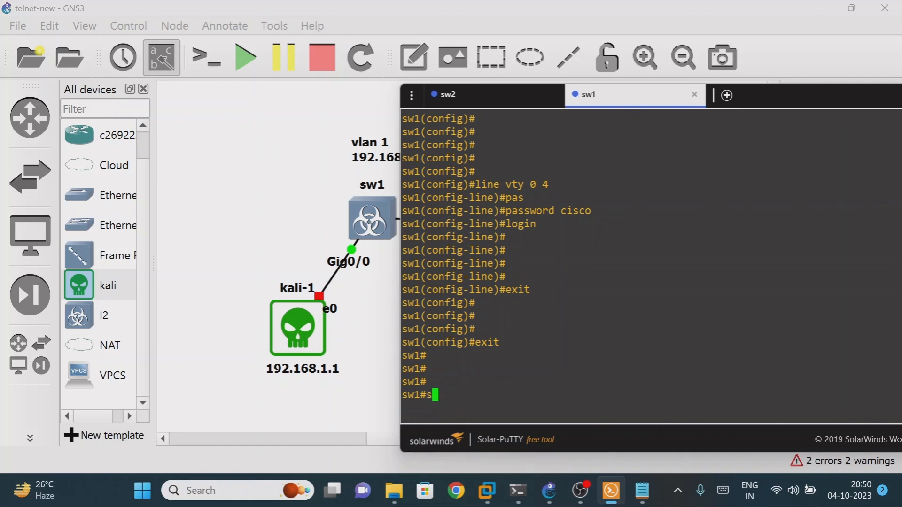
text(h run)
key(Tab)
key(Return)
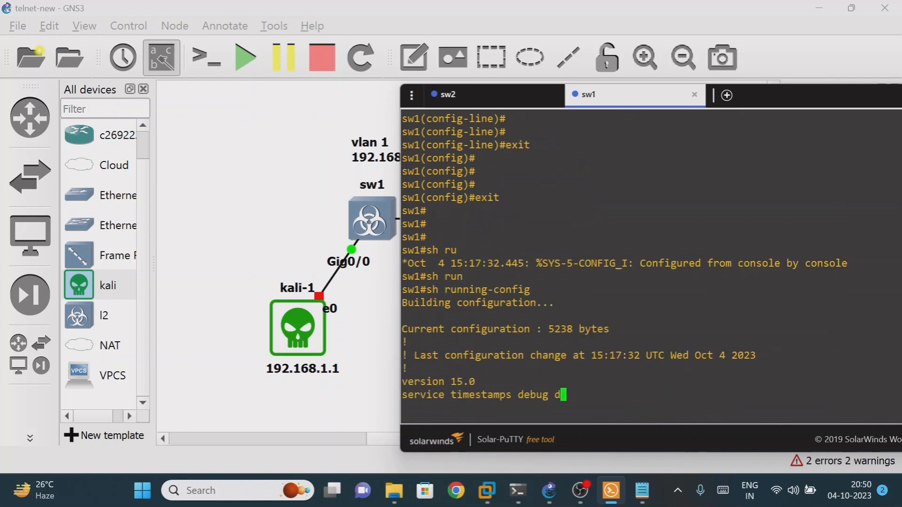
Page through the configuration to the end, checking the Vlan1 address and banner
key(Return)
key(Return)
key(Return)
key(Return)
key(Return)
key(Return)
key(Return)
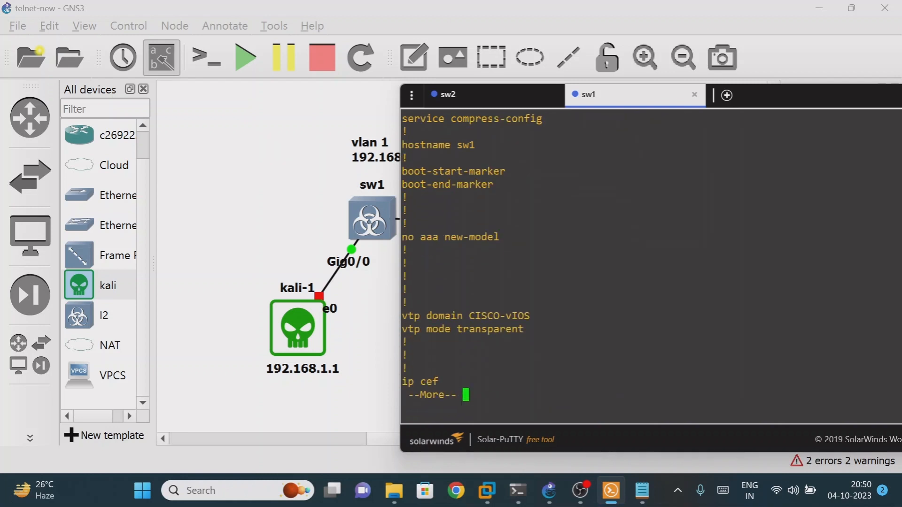
key(Return)
key(Return)
key(Return)
key(Return)
key(Return)
key(Return)
key(Return)
key(Return)
key(Return)
key(Return)
key(Return)
key(Return)
key(Return)
key(Return)
key(Return)
key(Return)
key(Return)
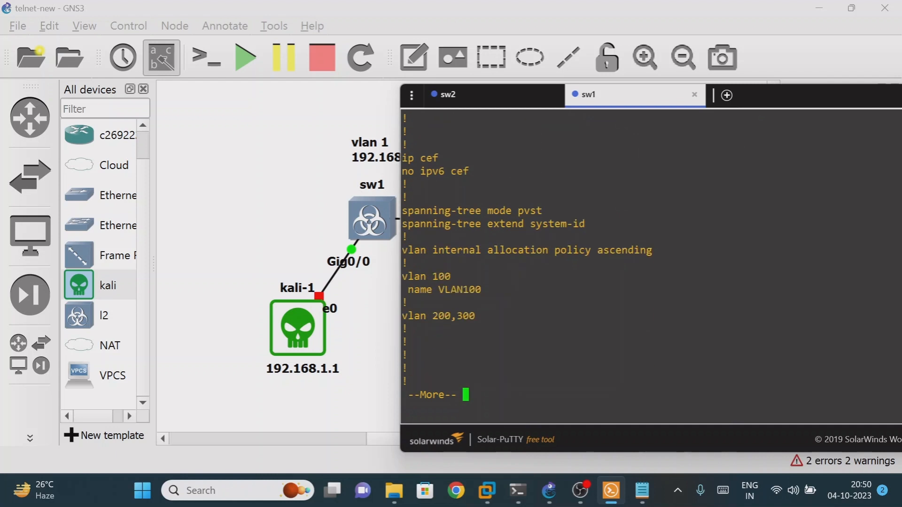
key(Return)
key(Return)
key(Return)
key(Return)
key(Return)
key(Return)
key(Return)
key(Return)
key(Return)
key(Return)
key(Return)
key(Return)
key(Return)
key(Return)
key(Return)
key(Return)
key(Return)
key(Return)
key(Return)
key(Return)
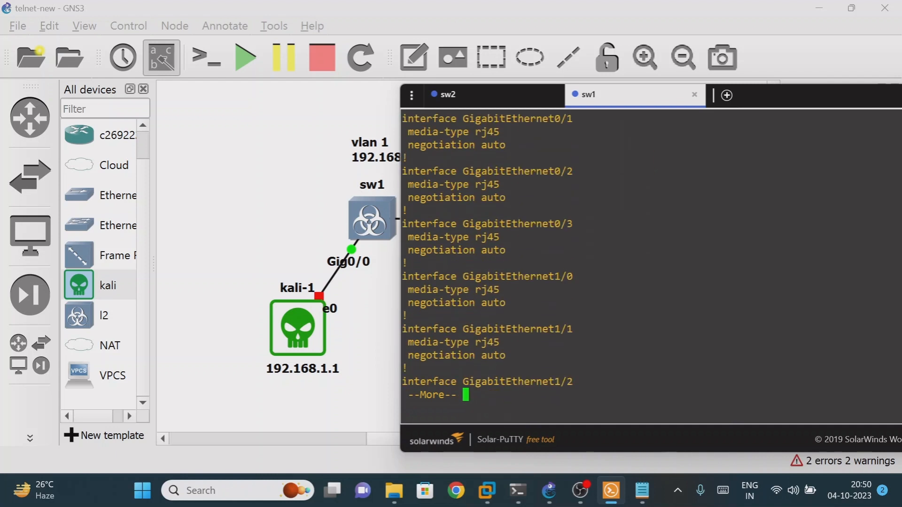
key(Return)
key(Return)
key(Return)
key(Return)
key(Return)
key(Return)
key(Return)
key(Return)
key(Return)
key(Return)
key(Return)
key(Return)
key(Return)
key(Return)
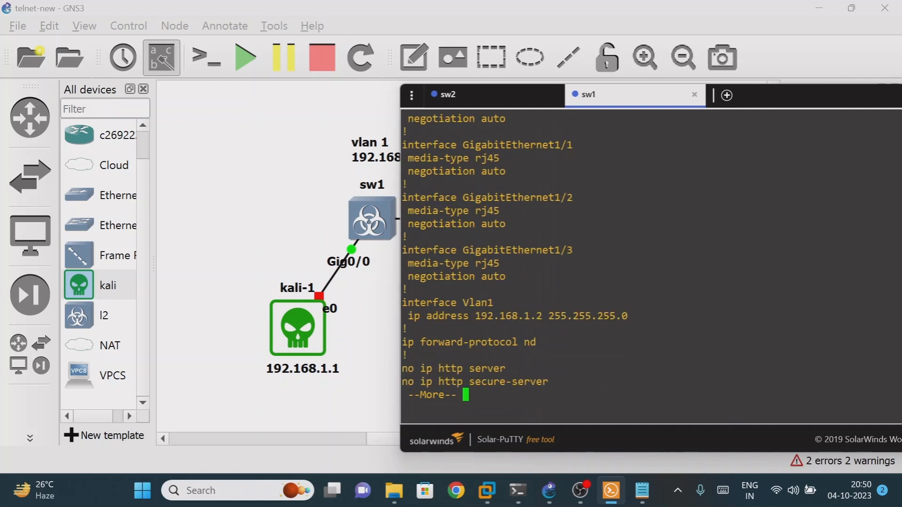
key(Return)
key(Return)
key(Return)
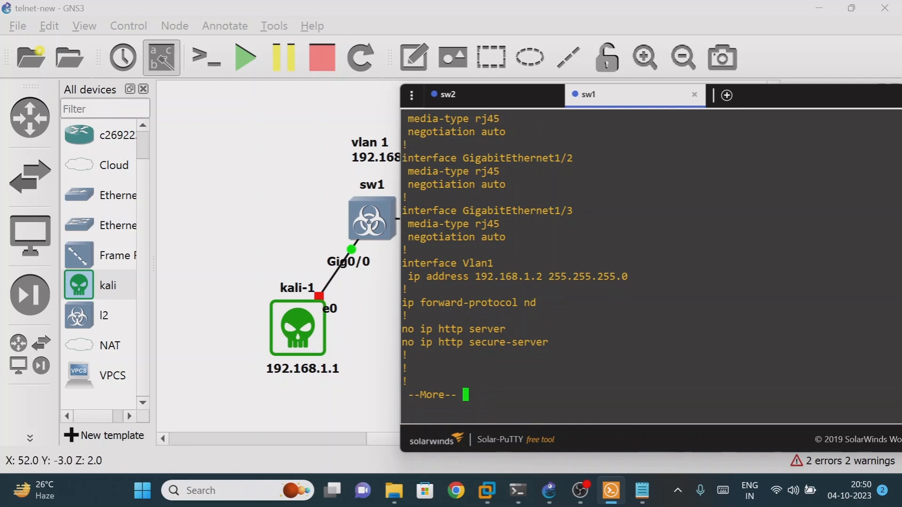
drag(475, 276, 536, 276)
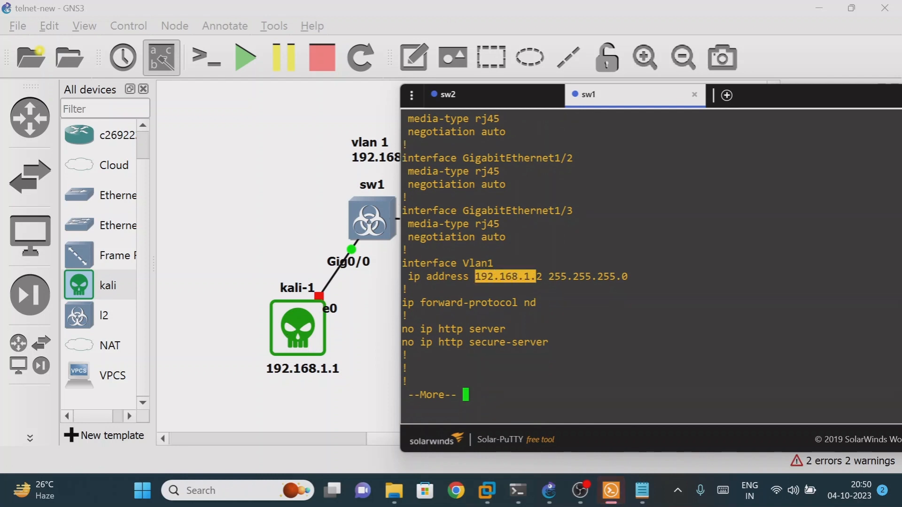
key(Return)
key(Return)
key(Return)
key(Return)
key(Return)
key(Return)
key(Return)
key(Return)
key(Return)
key(Return)
key(Return)
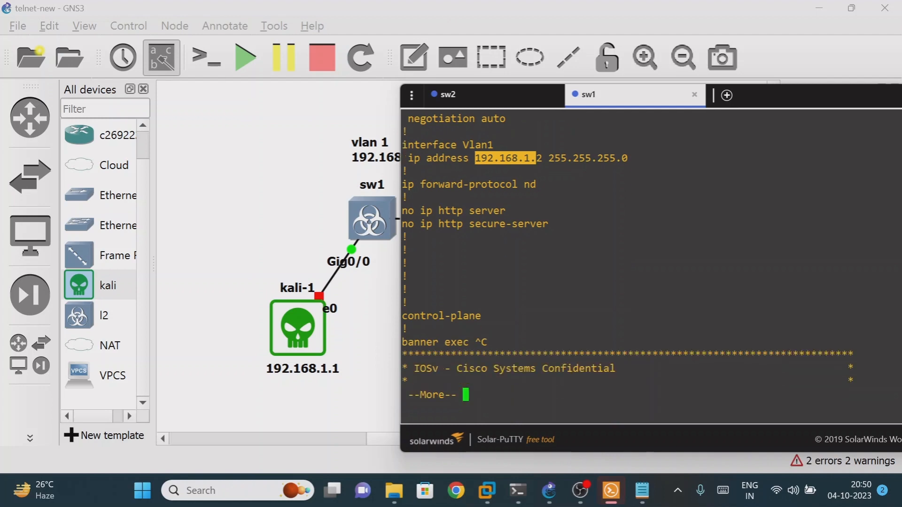
key(Return)
key(Return)
key(Return)
key(Return)
key(Return)
key(Return)
key(Return)
key(Return)
key(Return)
key(Return)
key(Return)
key(Return)
key(Return)
key(Return)
key(Return)
key(Return)
key(Return)
key(Return)
key(Return)
key(Return)
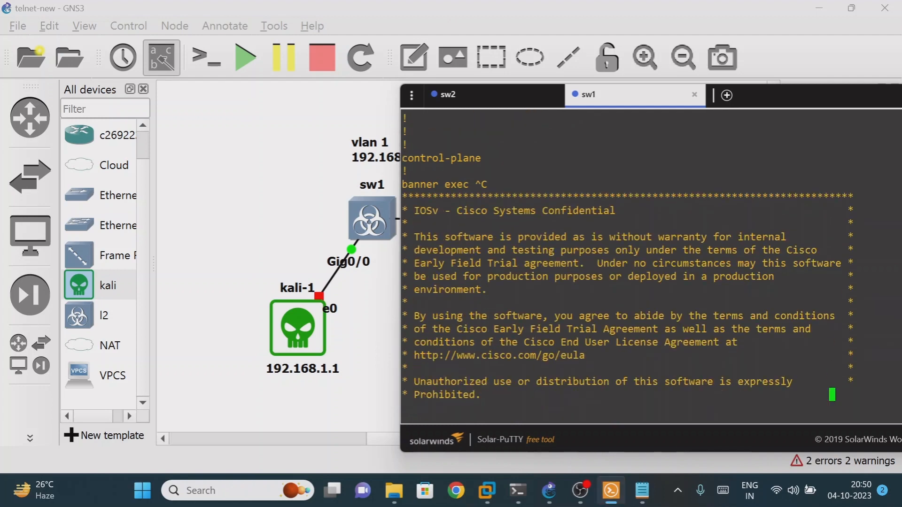
key(Return)
key(Return)
key(Return)
key(Return)
key(Return)
key(Return)
key(Return)
key(Return)
key(Return)
key(Return)
key(Return)
key(Return)
key(Return)
key(Return)
key(Return)
key(Return)
key(Return)
key(Return)
key(Return)
key(Return)
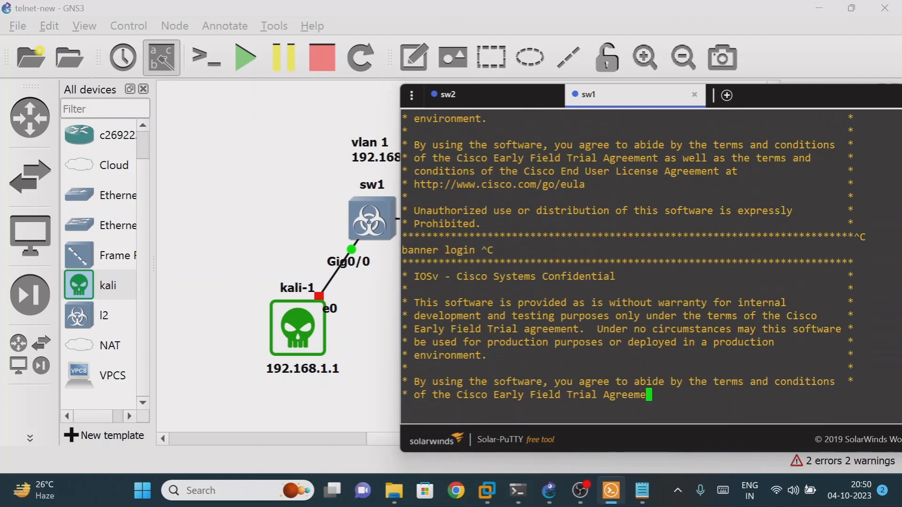
key(Return)
key(Return)
key(Return)
key(Return)
key(Return)
key(Return)
key(Return)
key(Return)
key(Return)
key(Return)
key(Return)
key(Return)
key(Return)
key(Return)
key(Return)
key(Return)
key(Return)
key(Return)
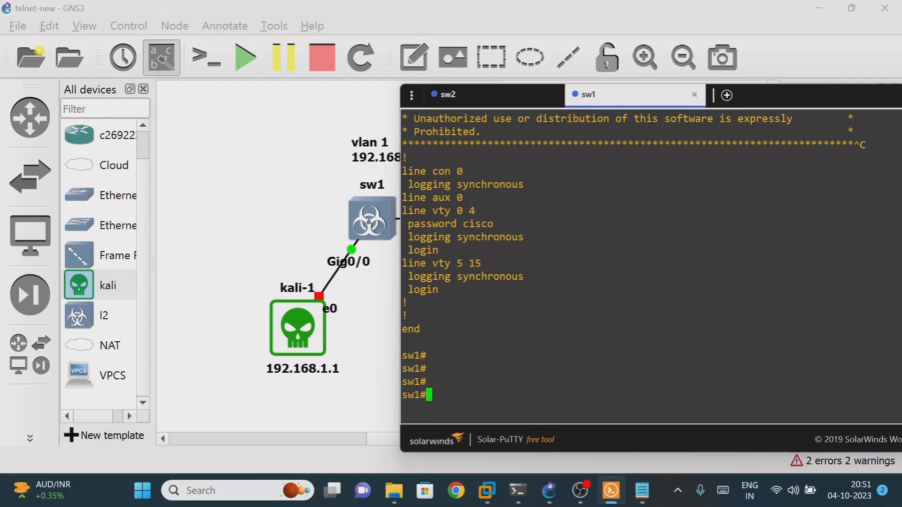
Check sw1's VLAN 1 address 192.168.1.2 in the topology summary, then hide the terminal
drag(786, 100, 639, 196)
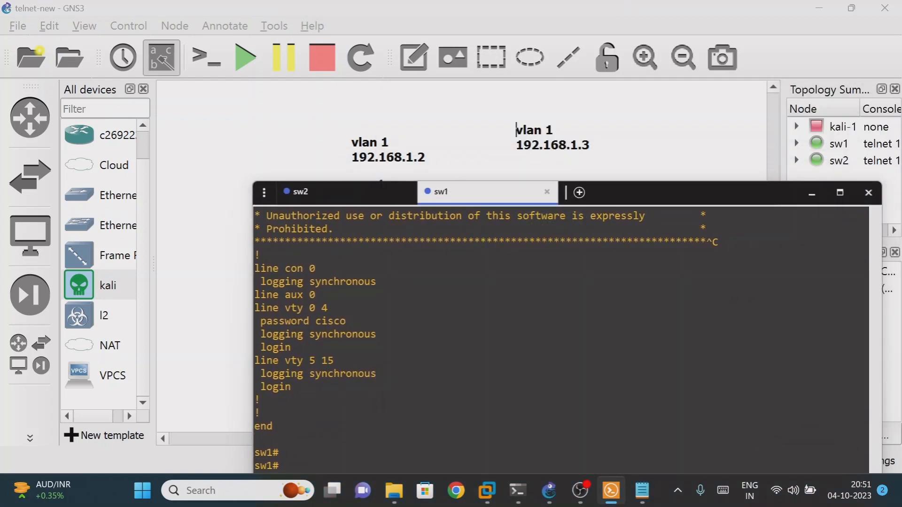
scroll(559, 339, up, 15)
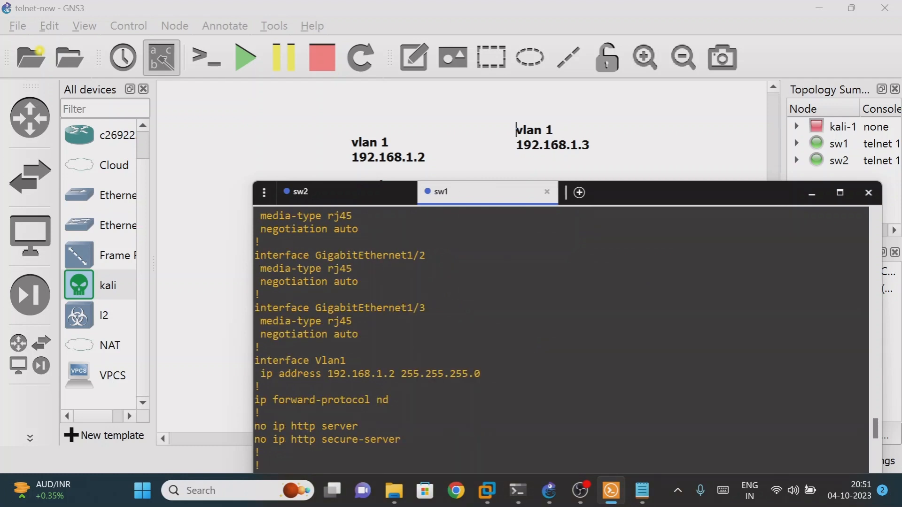
drag(328, 373, 395, 373)
click(811, 195)
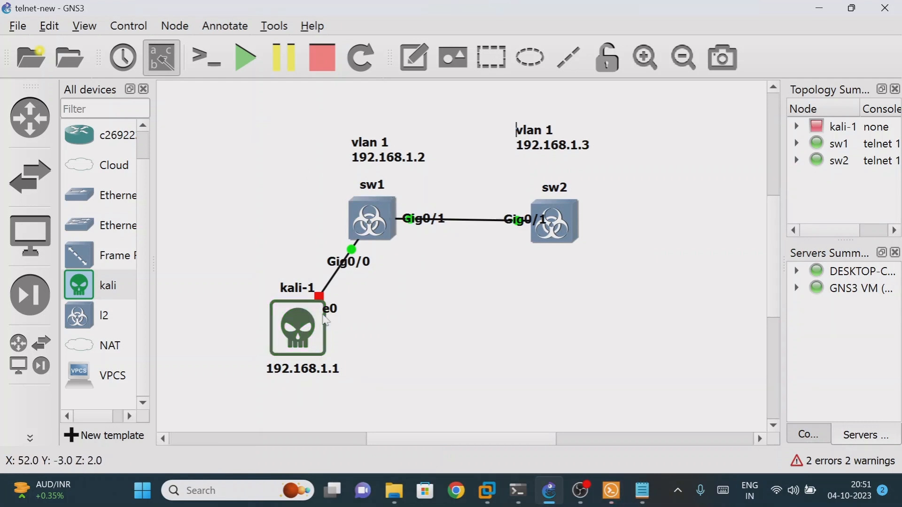
Bring up the kali-1 node's context menu to start it
right_click(309, 324)
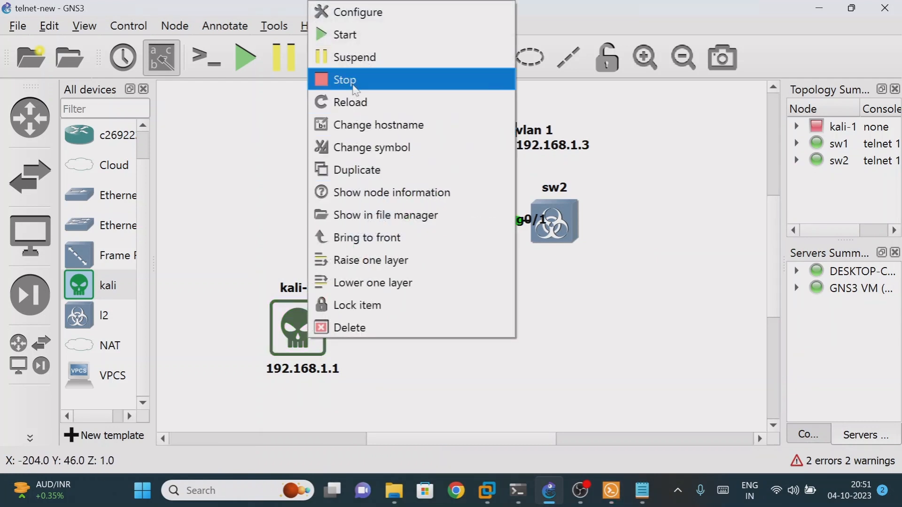
click(361, 39)
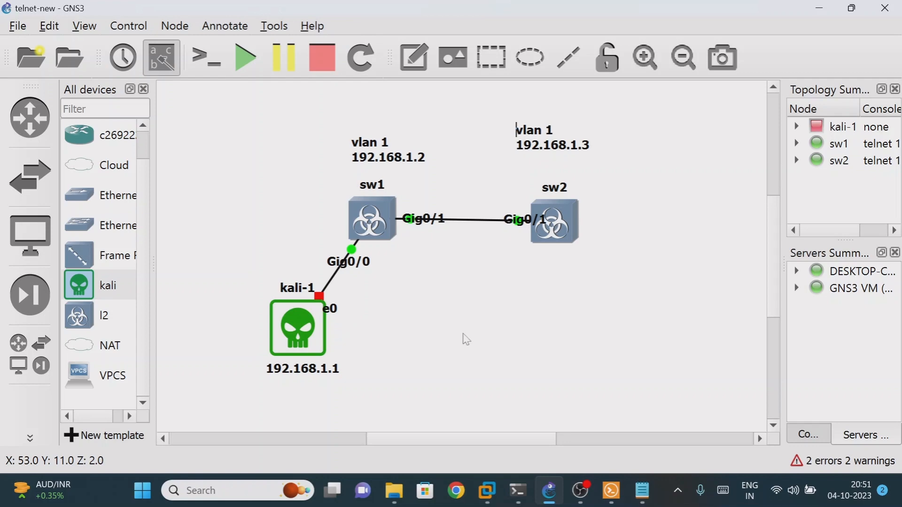
right_click(297, 328)
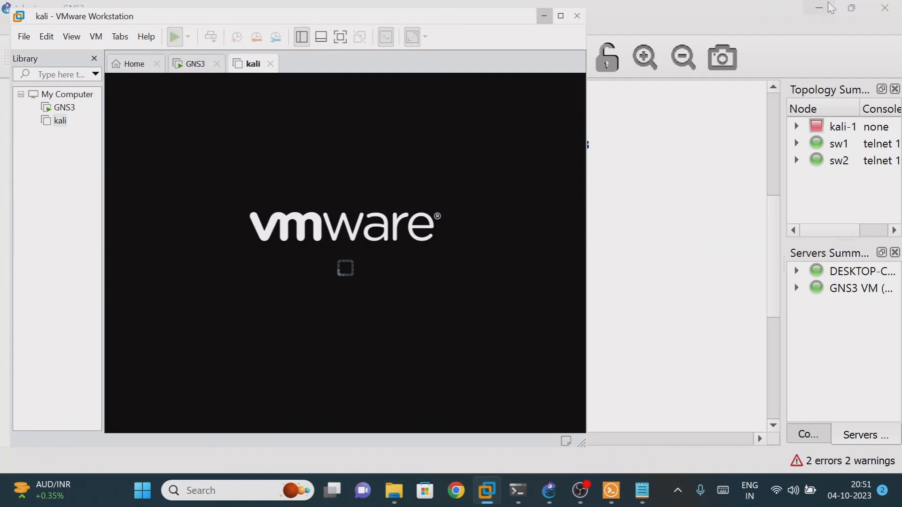
Start kali-1 and boot its VM from the Live (amd64) menu option
click(822, 5)
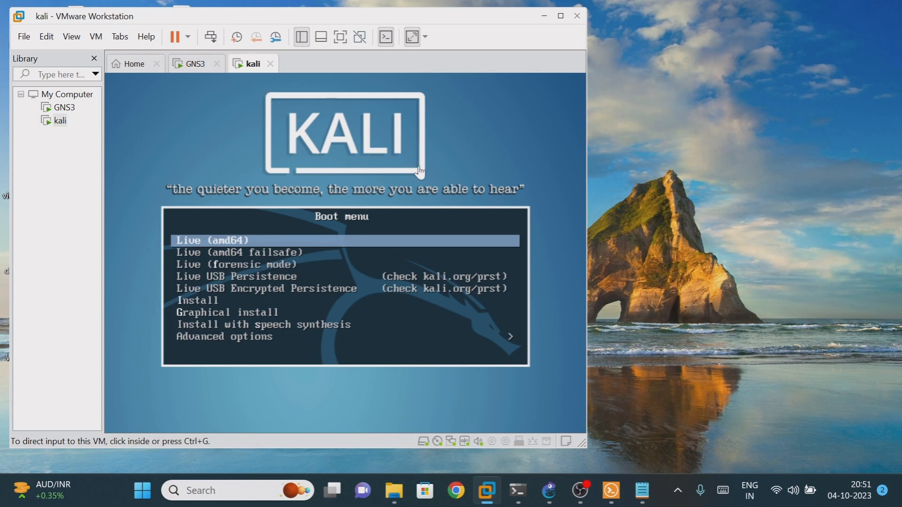
click(251, 248)
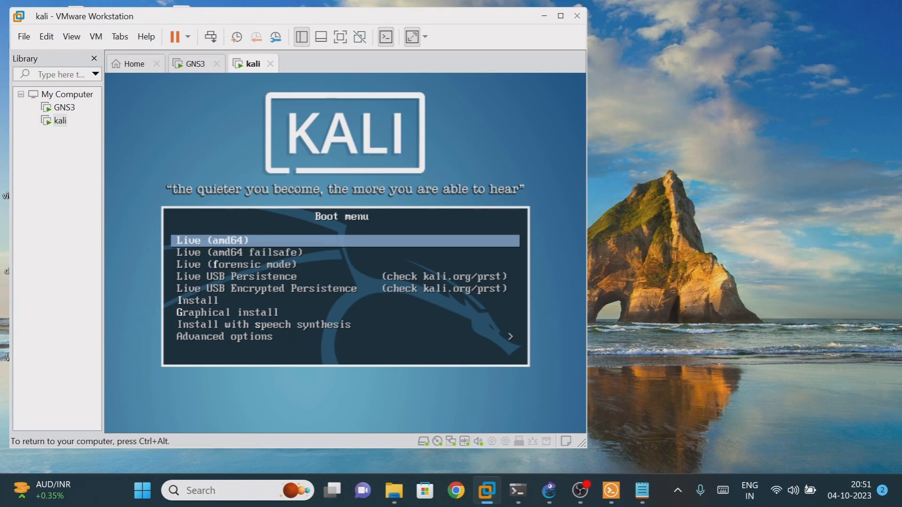
key(Return)
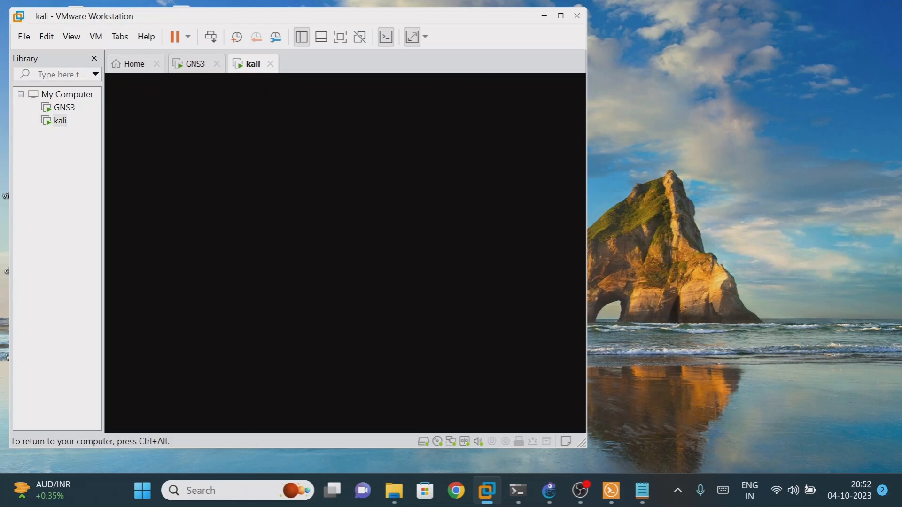
key(ctrl+alt)
click(549, 491)
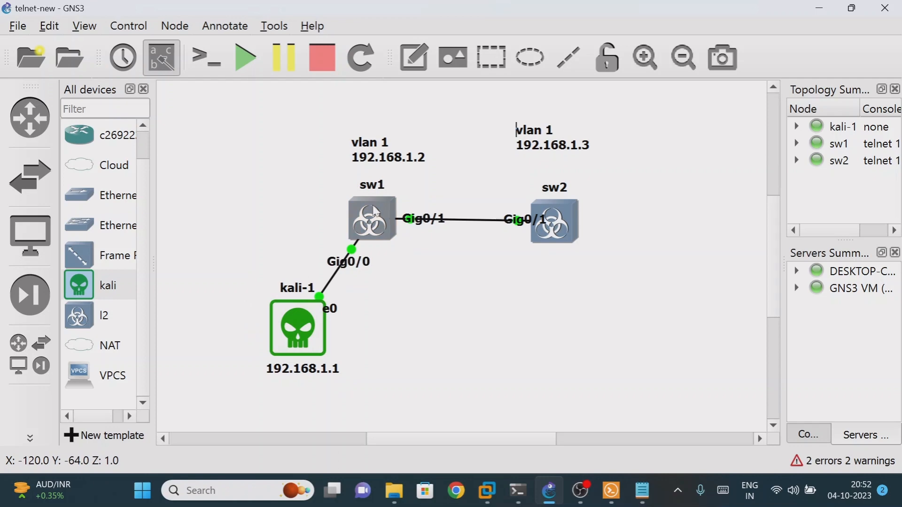
click(818, 8)
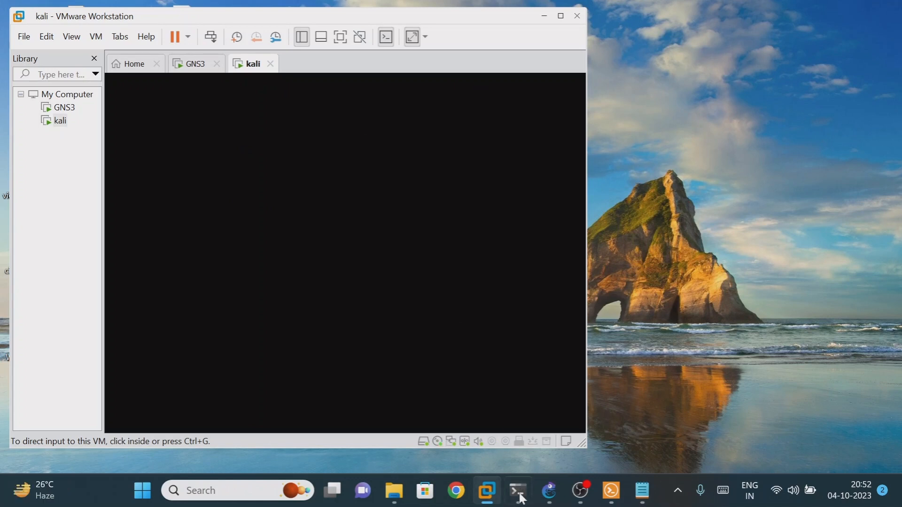
Bring telnet-new forward and annotate the kali-1 link with an 'Auth telnet' note
mouse_move(566, 501)
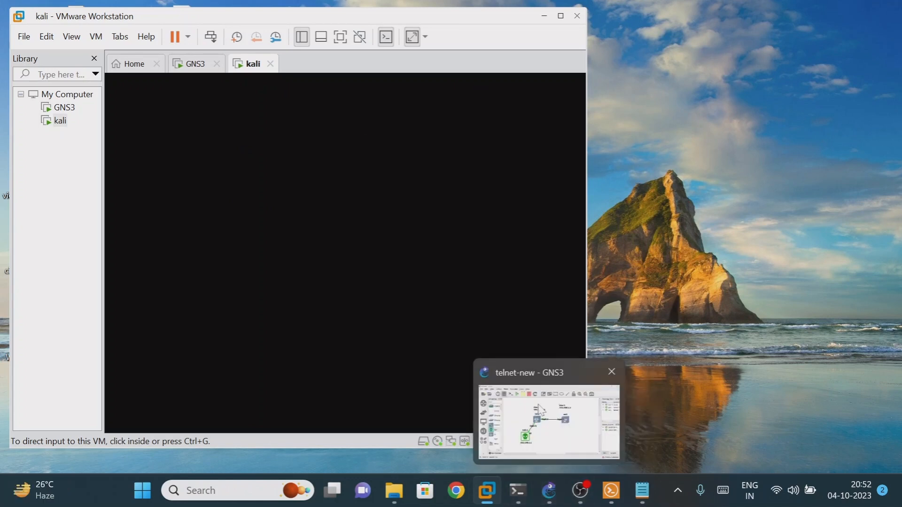
click(549, 418)
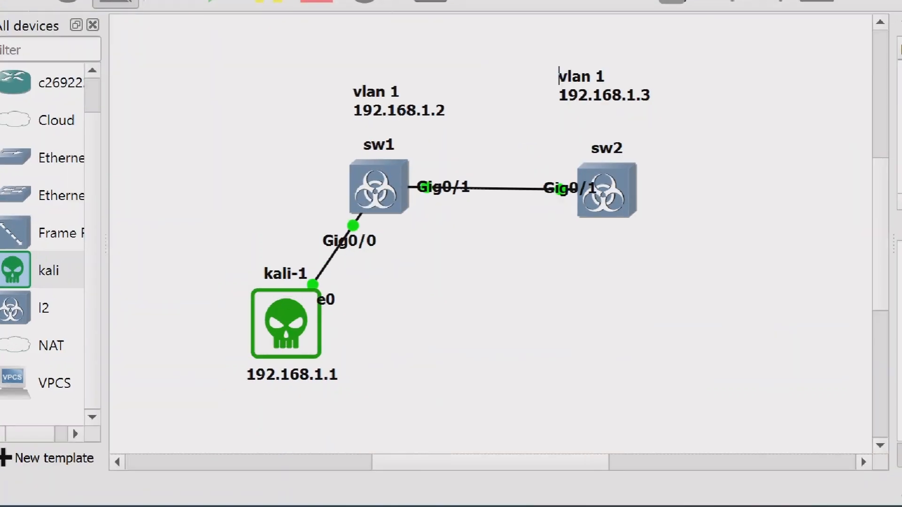
mouse_move(278, 277)
mouse_down()
mouse_move(353, 324)
mouse_move(252, 308)
mouse_up()
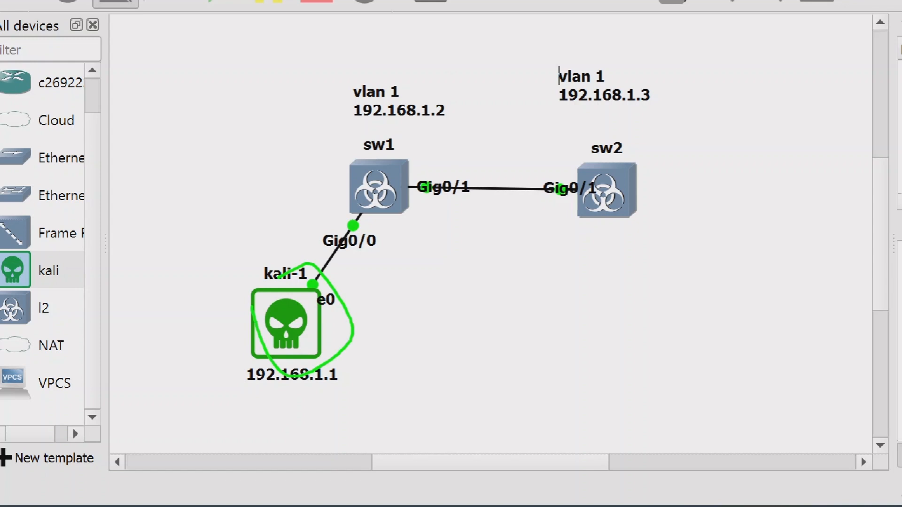
drag(369, 282, 419, 219)
drag(425, 289, 416, 297)
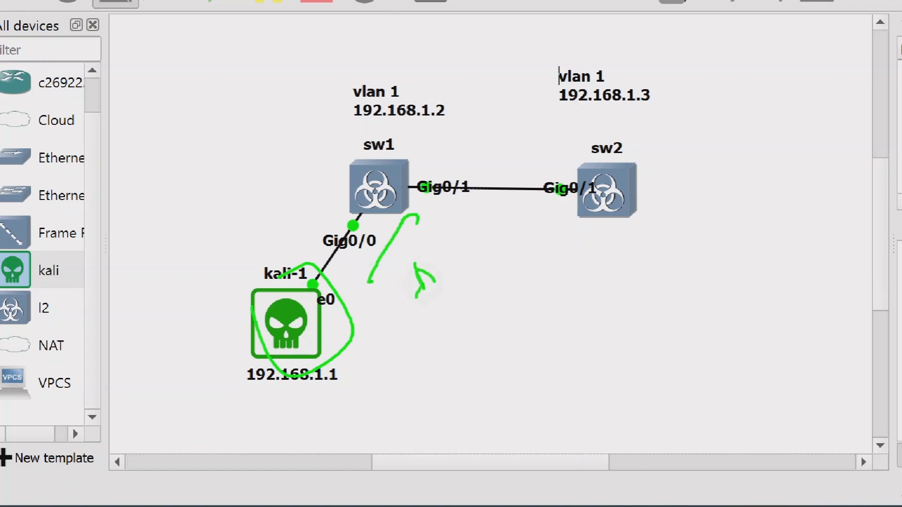
drag(441, 240, 460, 261)
drag(448, 237, 452, 239)
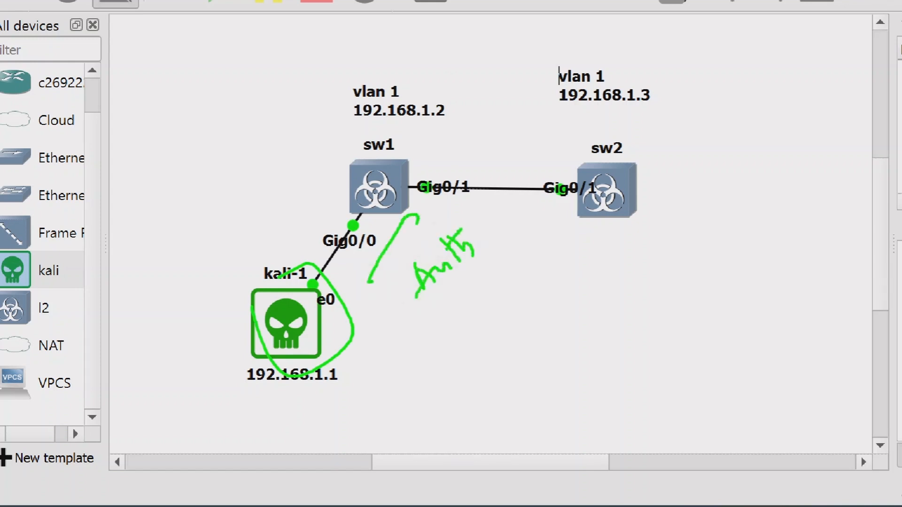
drag(432, 311, 477, 258)
drag(498, 304, 491, 313)
drag(512, 297, 523, 295)
drag(515, 259, 543, 281)
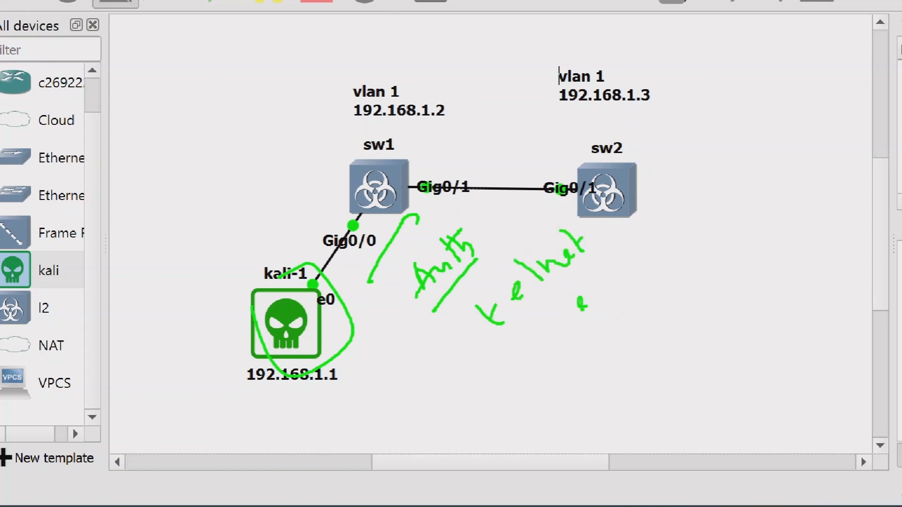
Mark the password, draw arrows from kali-1 to sw1, then clear all annotations
drag(587, 308, 592, 301)
drag(590, 286, 606, 293)
mouse_move(557, 306)
mouse_down()
mouse_move(610, 311)
mouse_move(568, 297)
mouse_move(536, 363)
mouse_up()
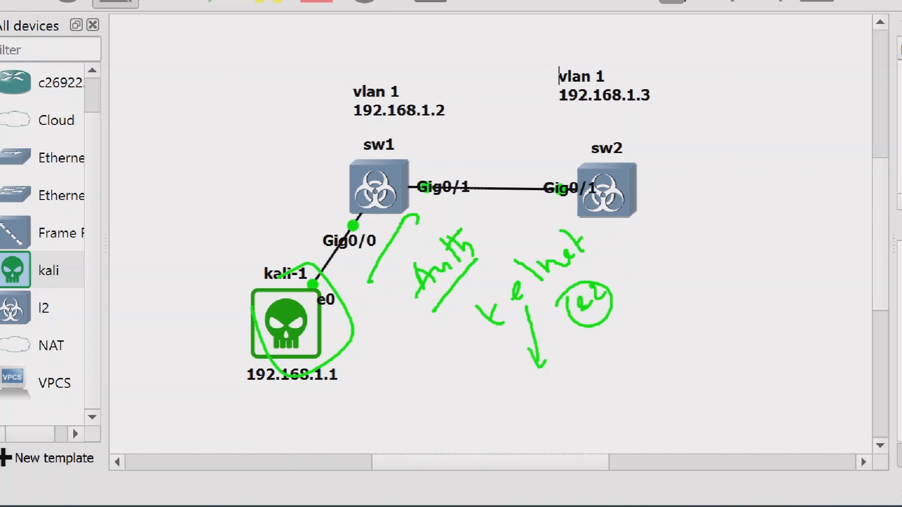
drag(591, 348, 595, 376)
mouse_move(648, 309)
mouse_down()
mouse_move(638, 338)
mouse_move(684, 303)
mouse_move(691, 285)
mouse_up()
mouse_move(566, 367)
mouse_down()
mouse_move(599, 333)
mouse_move(712, 320)
mouse_move(564, 371)
mouse_up()
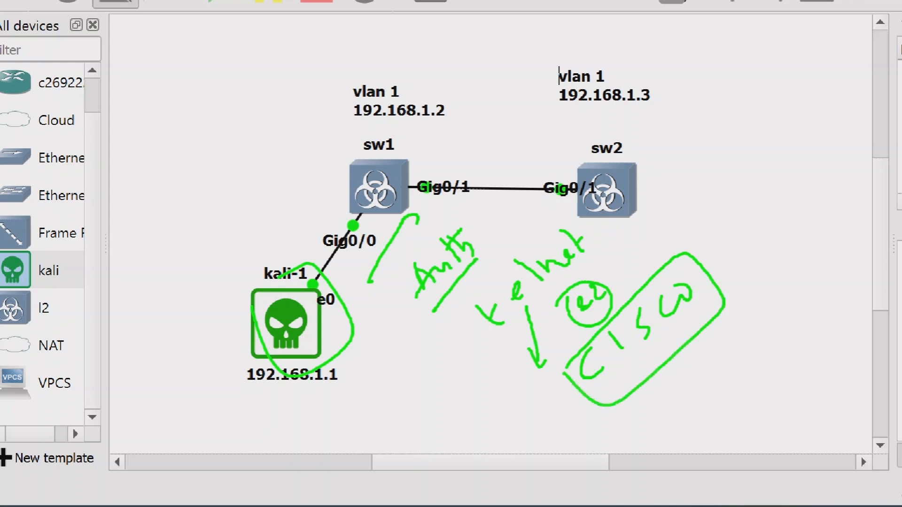
mouse_move(258, 282)
mouse_down()
mouse_move(336, 181)
mouse_move(333, 213)
mouse_up()
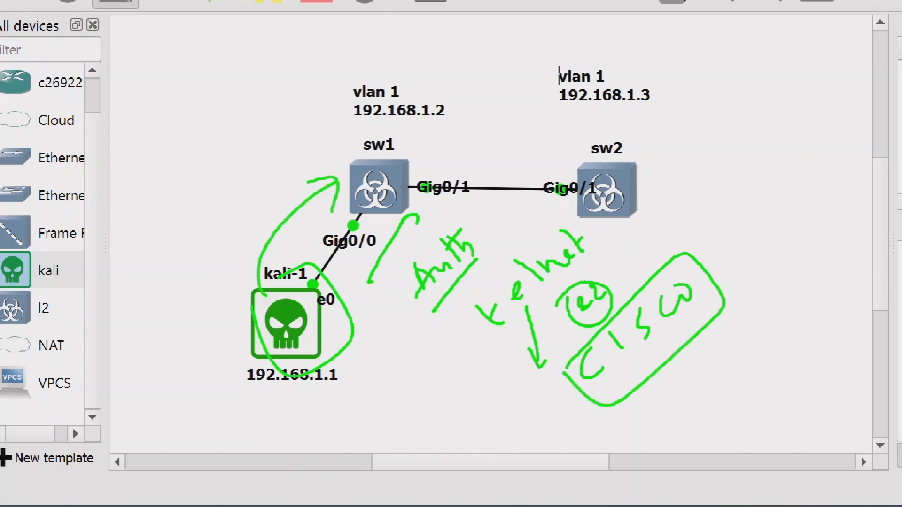
mouse_move(174, 332)
mouse_down()
mouse_move(289, 325)
mouse_move(176, 353)
mouse_move(236, 342)
mouse_move(221, 310)
mouse_move(219, 386)
mouse_up()
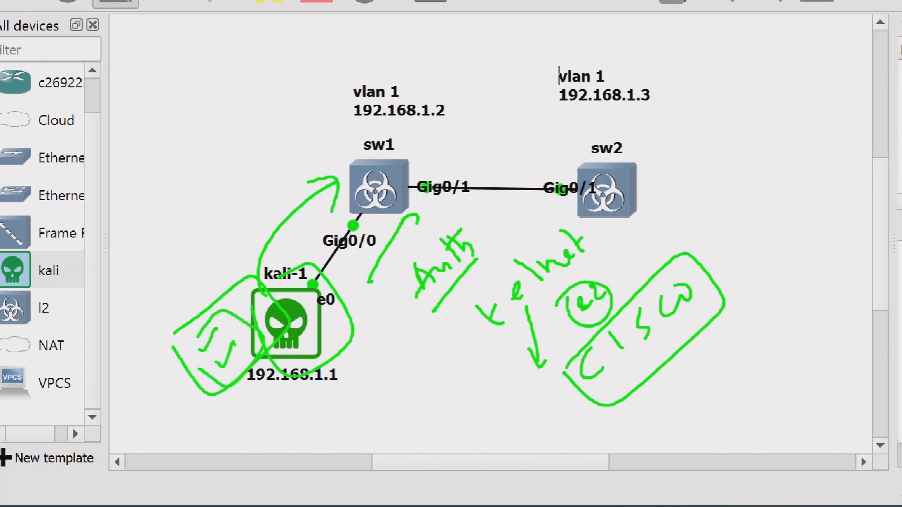
key(Escape)
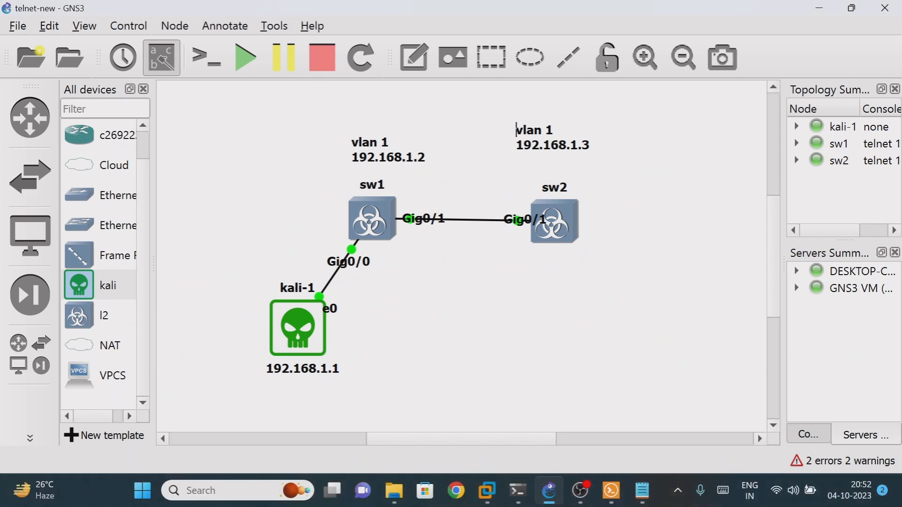
mouse_move(487, 490)
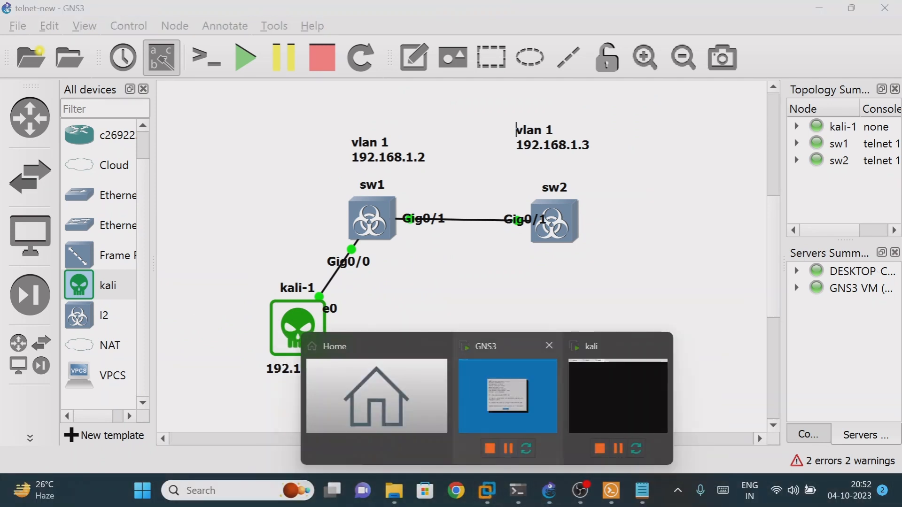
click(514, 411)
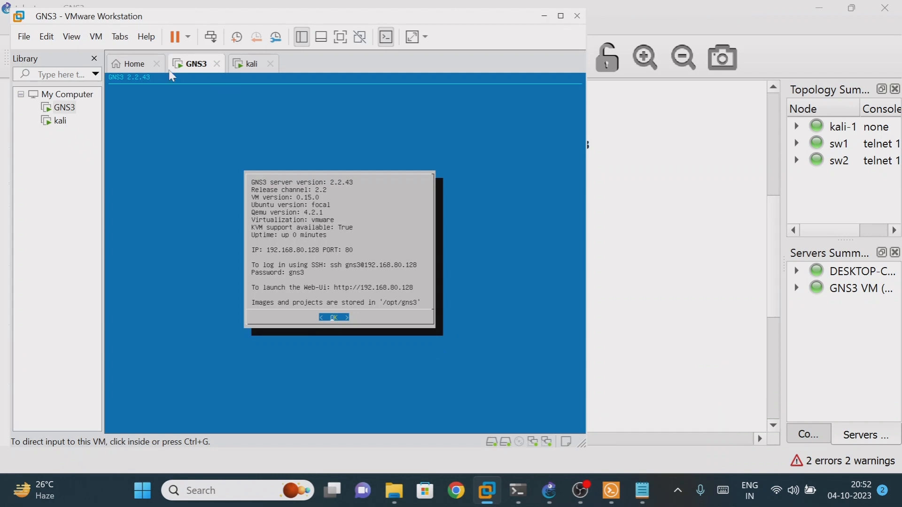
click(249, 64)
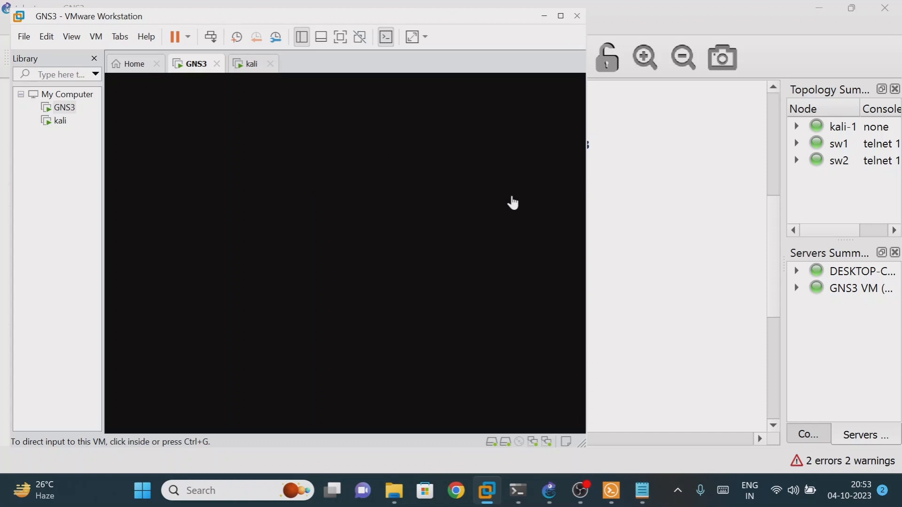
click(808, 61)
click(819, 8)
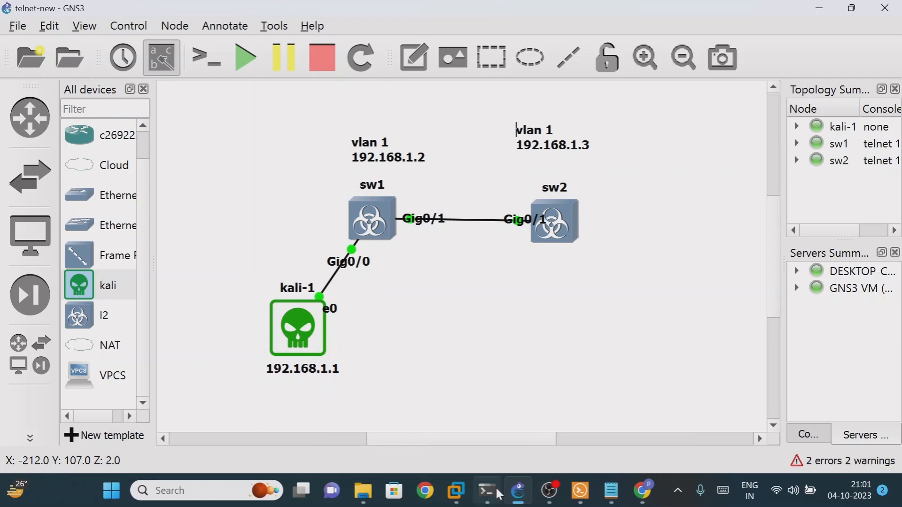
On the kali desktop, open Settings from the system menu and go to Network
mouse_move(470, 498)
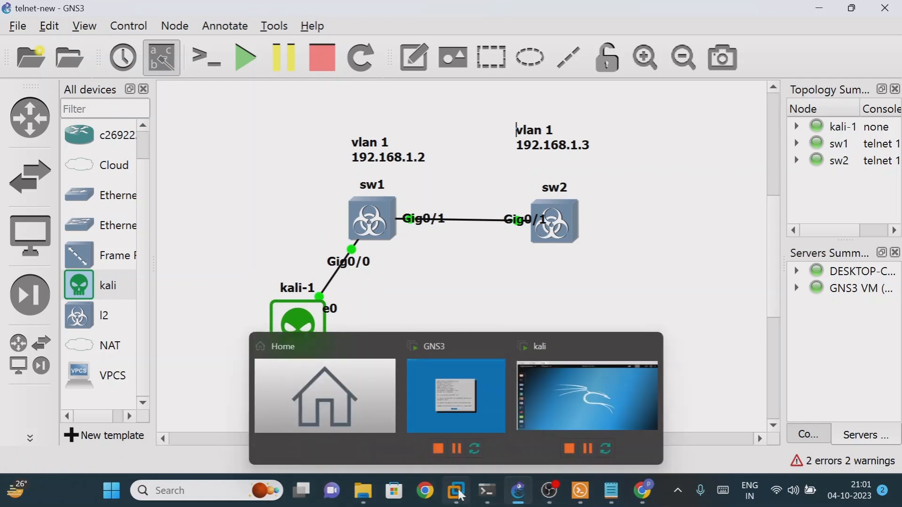
click(546, 402)
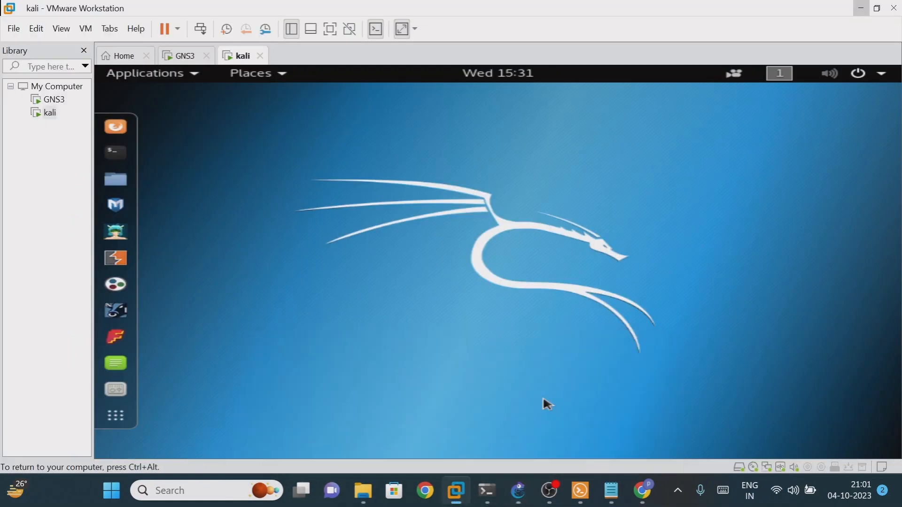
click(882, 75)
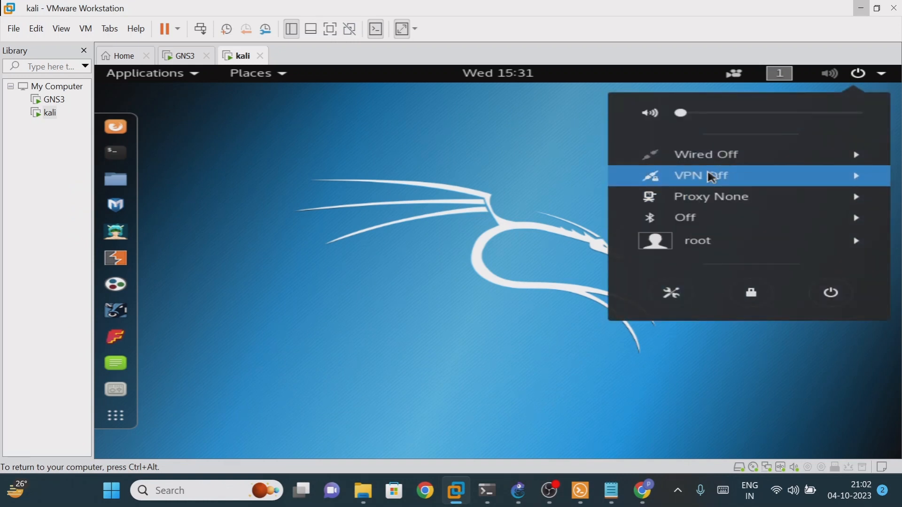
click(673, 292)
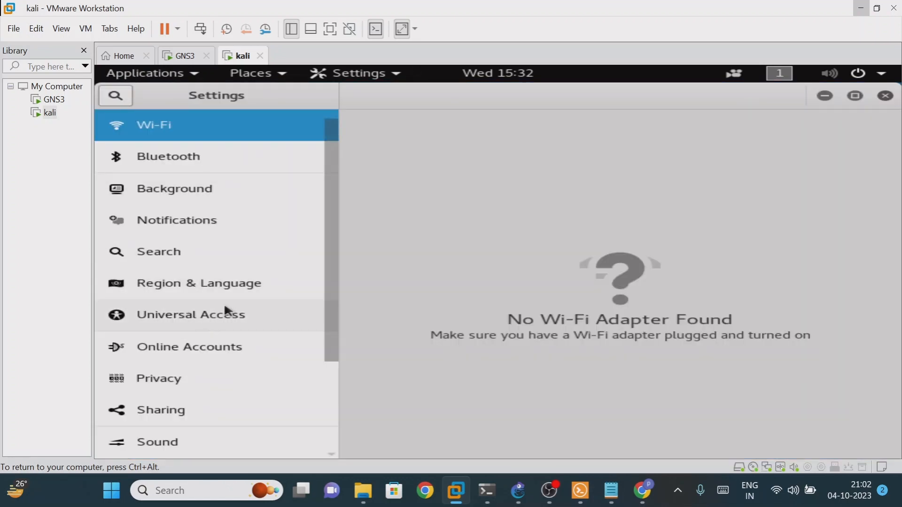
drag(336, 278, 328, 365)
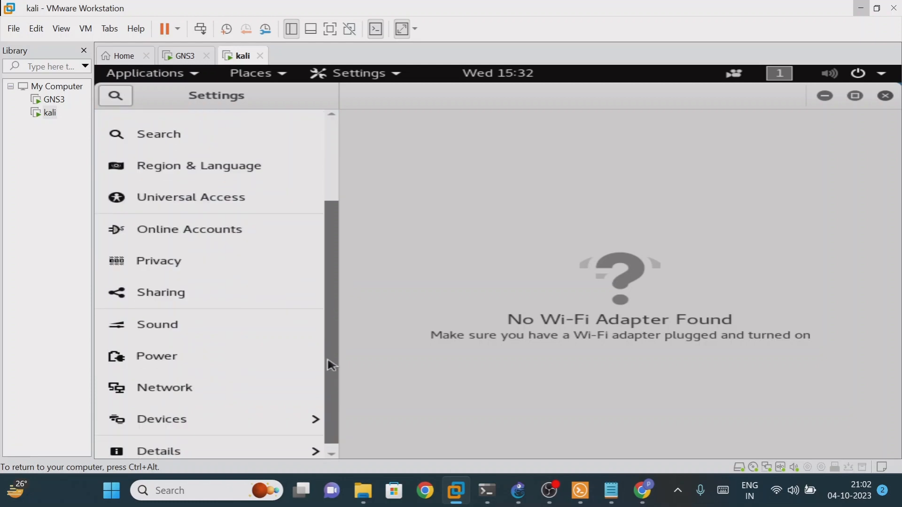
click(199, 379)
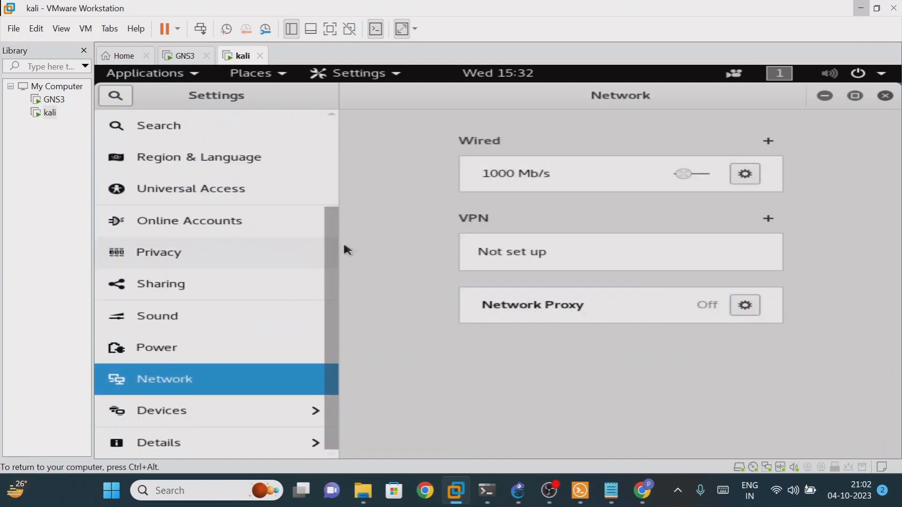
Switch Wired IPv4 to Manual and enter address 192.168.1.1, netmask 255.255.255.0
click(742, 176)
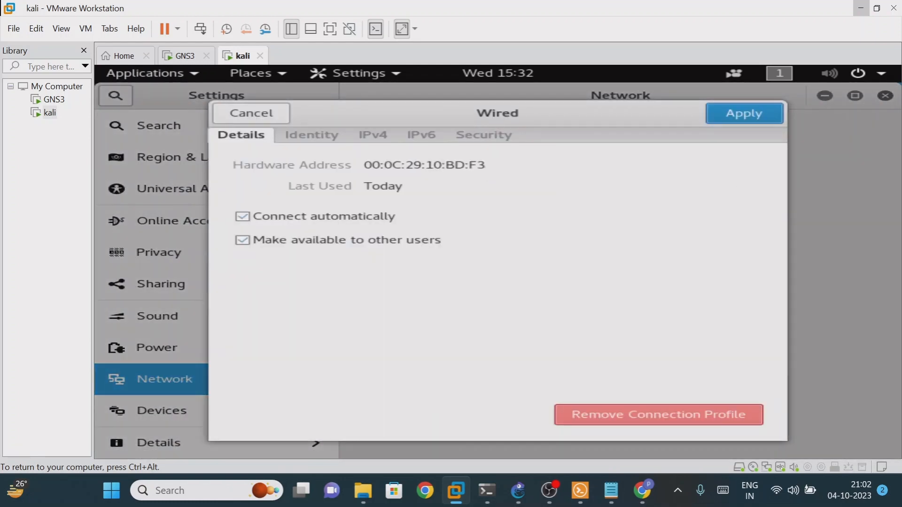
click(374, 136)
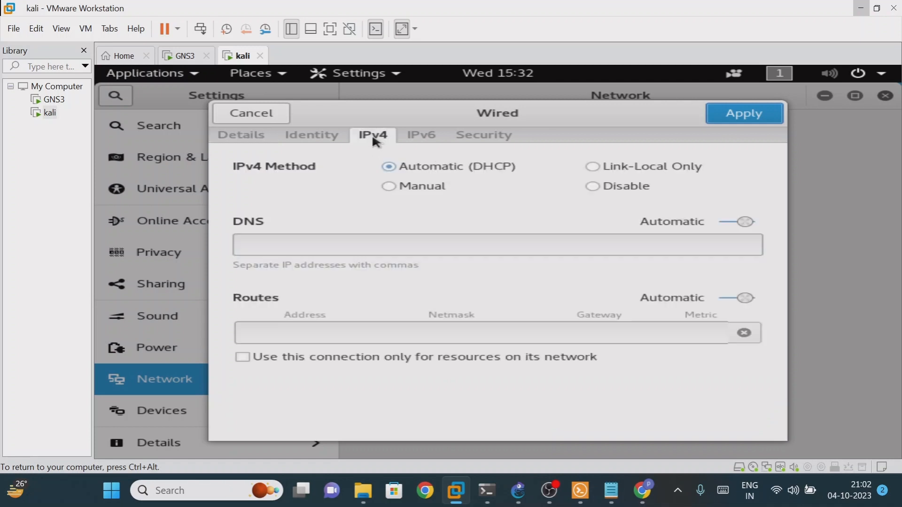
click(389, 186)
click(274, 250)
text(19)
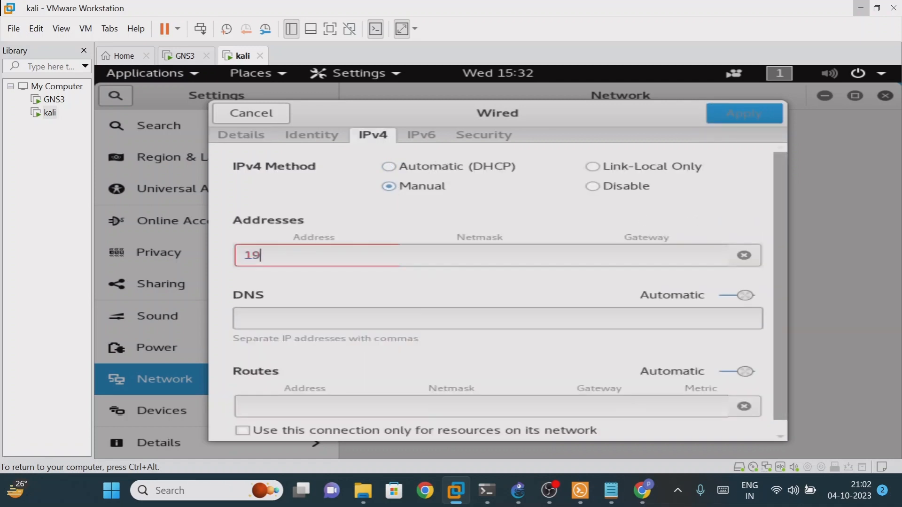
text(2.168.1.)
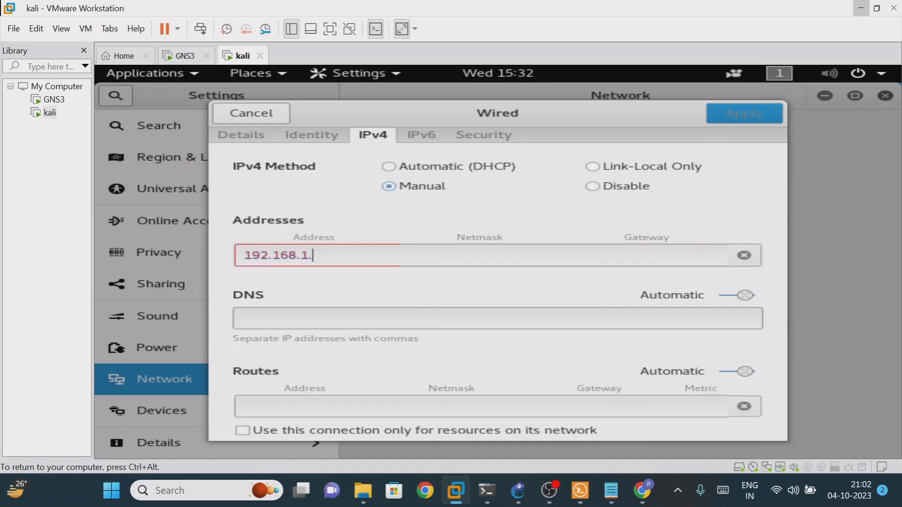
text(1)
key(Tab)
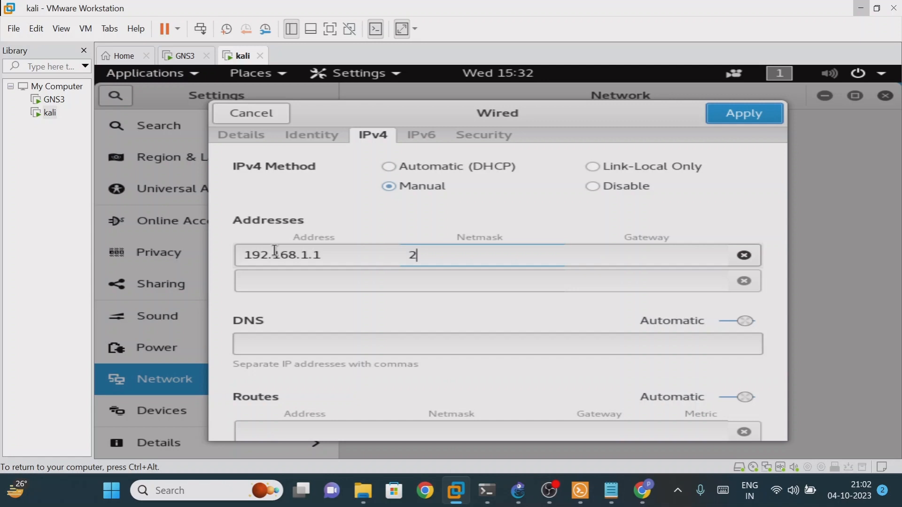
text(255.255.255.0)
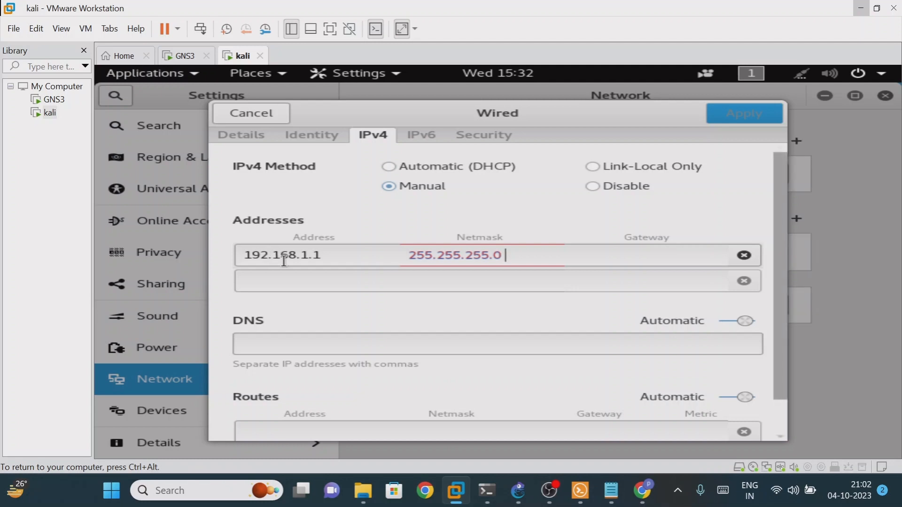
key(Tab)
text(19)
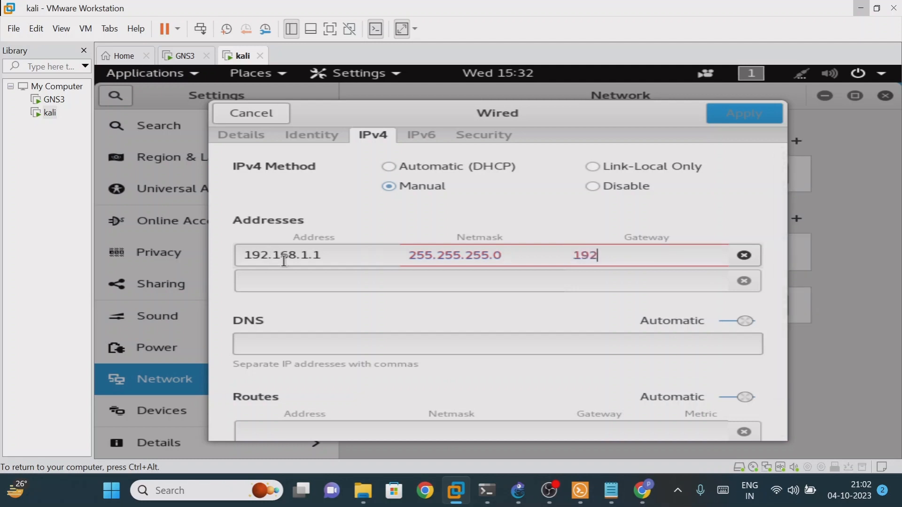
text(2.168.1.100)
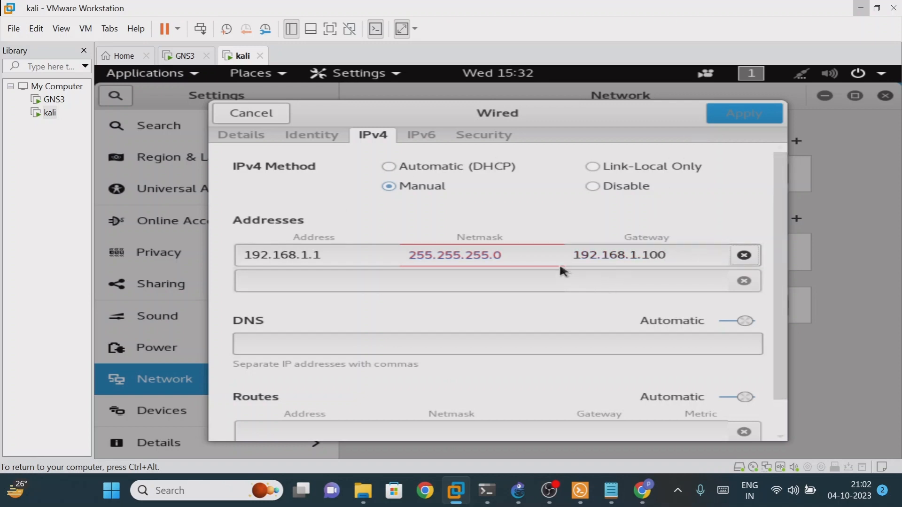
Fix the entries to netmask 255.255.255.0 and gateway 192.168.1.100, then apply
click(528, 258)
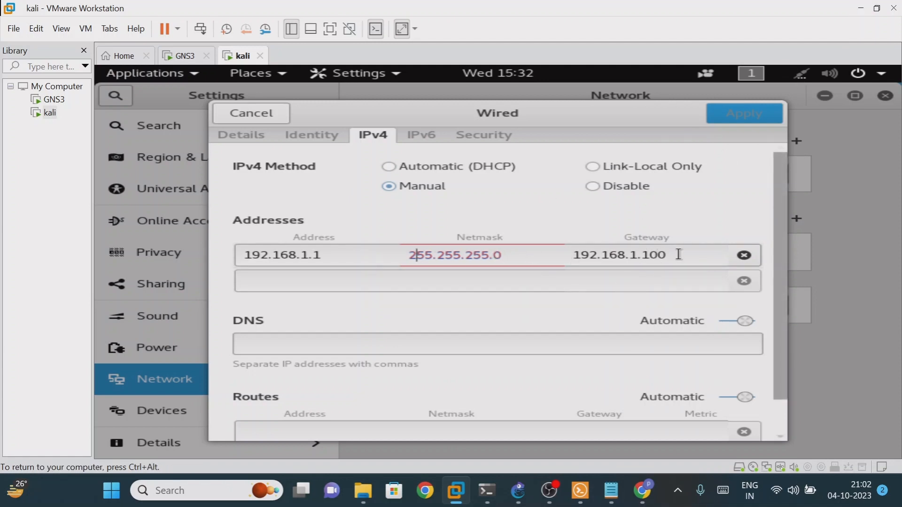
drag(678, 254, 400, 260)
key(BackSpace)
key(BackSpace)
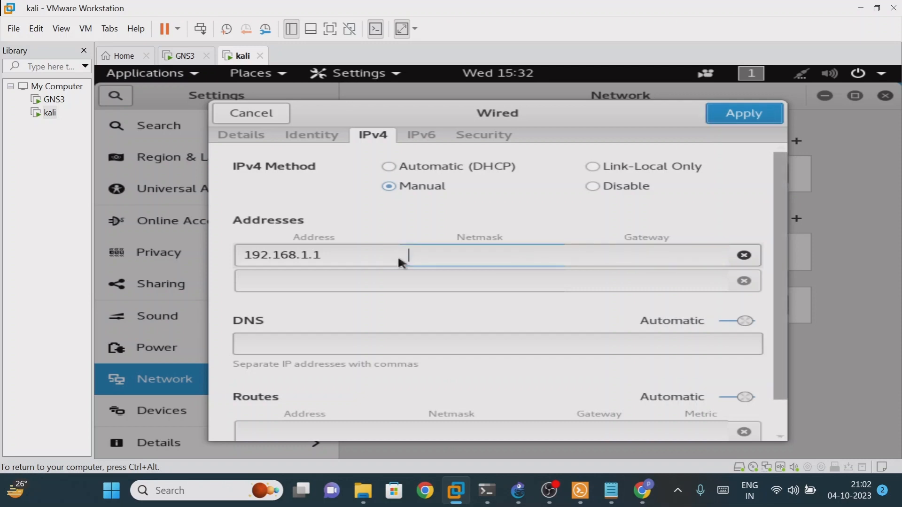
click(325, 257)
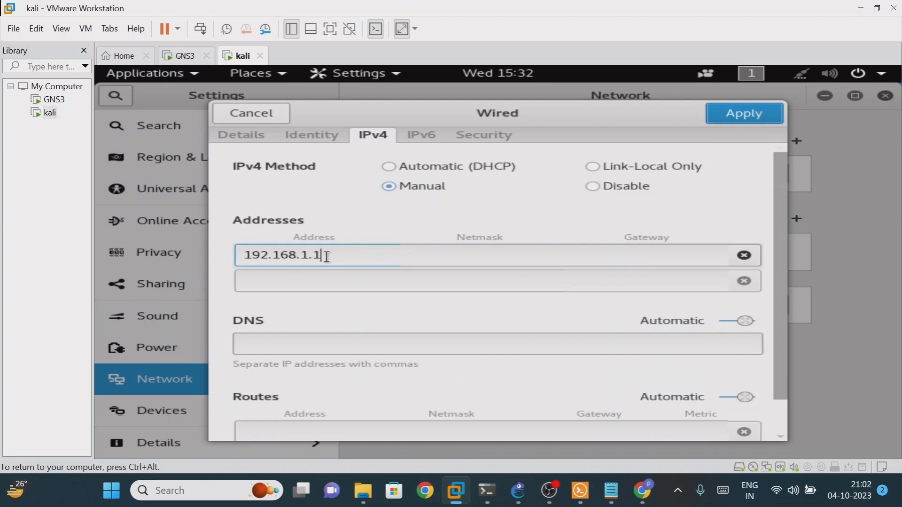
key(Tab)
text(255.)
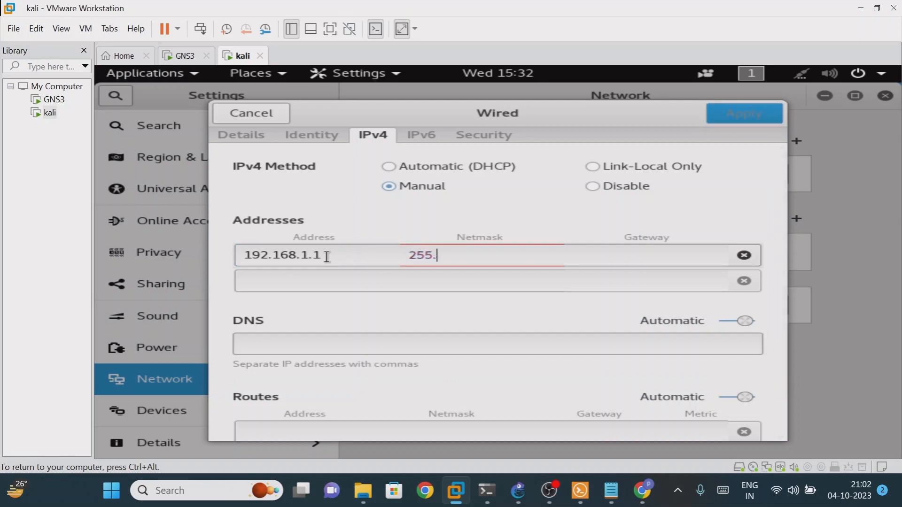
text(255.255.0)
key(Tab)
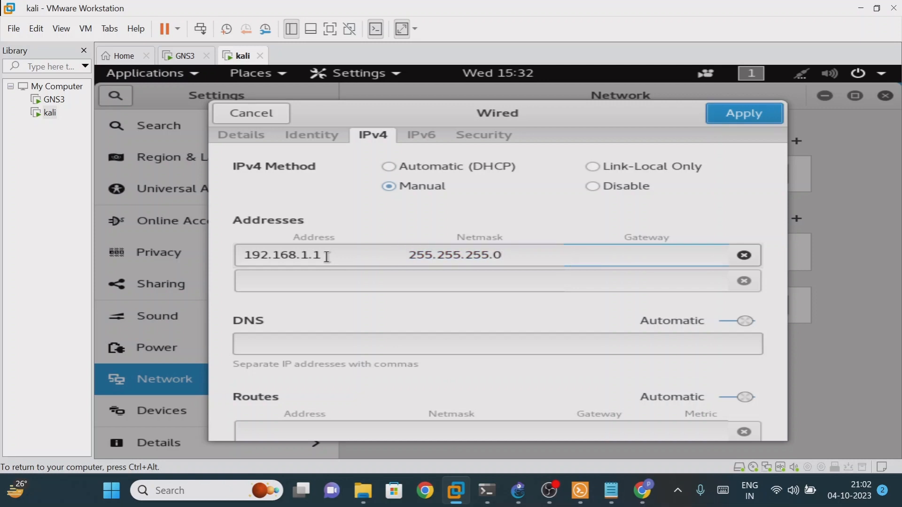
text(192.168)
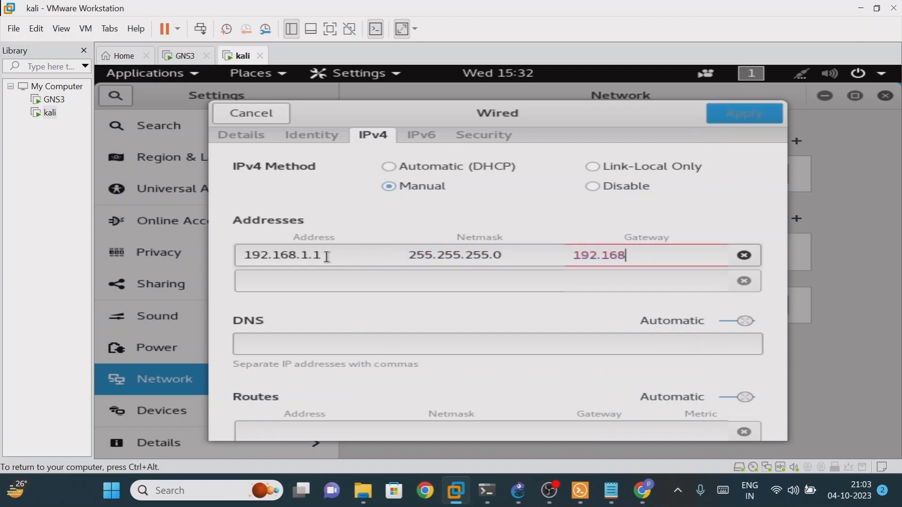
text(.1.100)
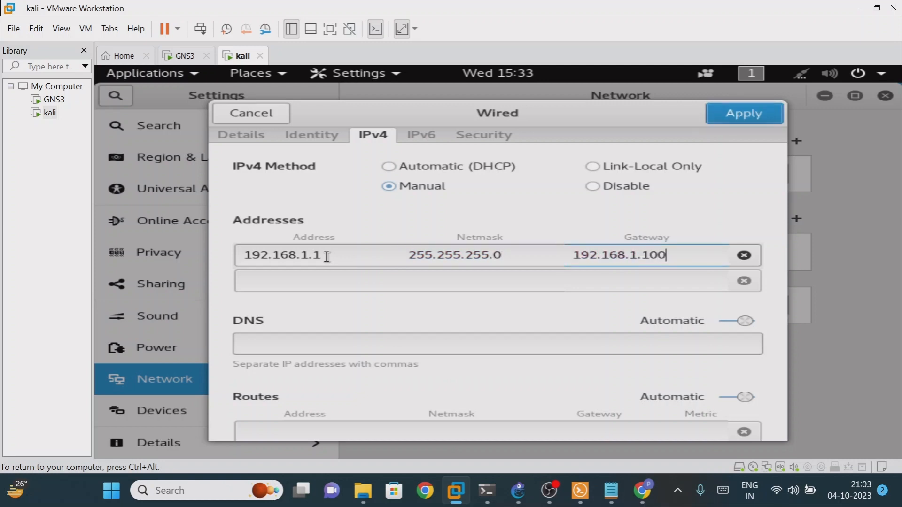
click(748, 115)
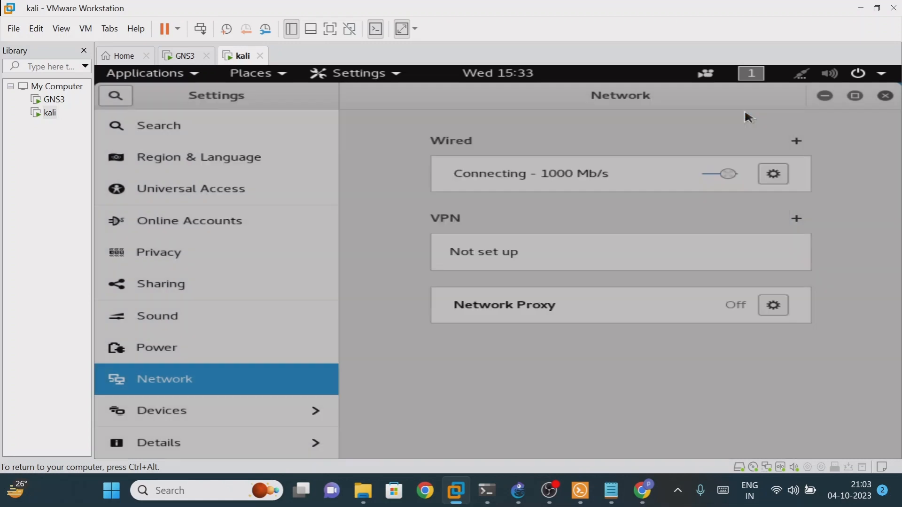
Close Settings and run ifconfig in a root terminal, confirming eth0 at 192.168.1.1
click(890, 97)
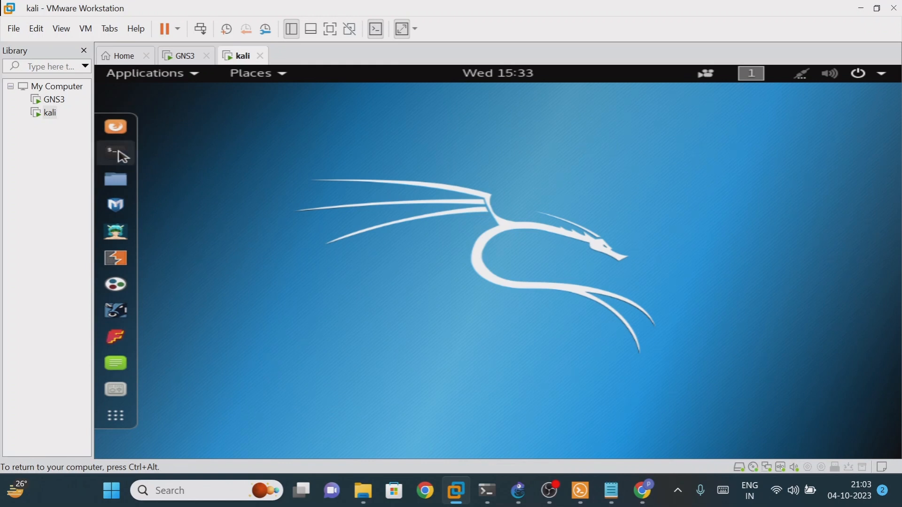
click(118, 155)
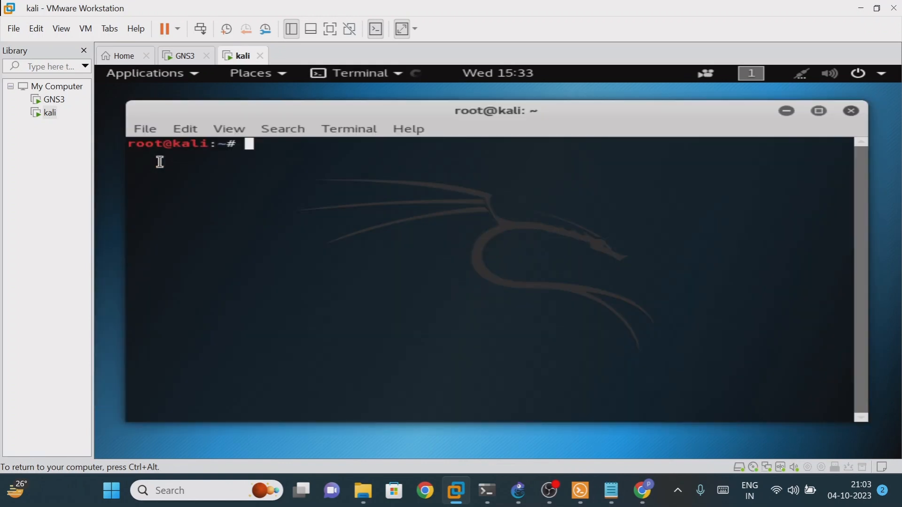
text(ifconfig)
key(Return)
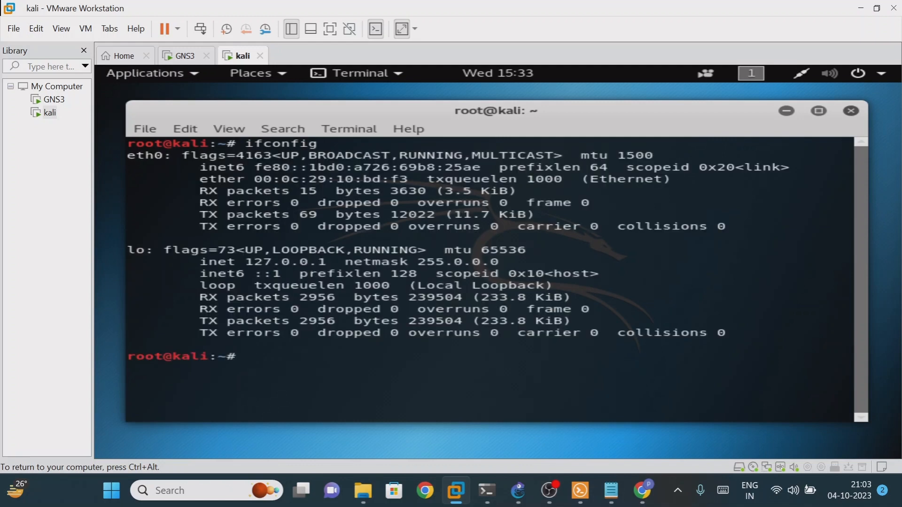
key(Up)
key(Return)
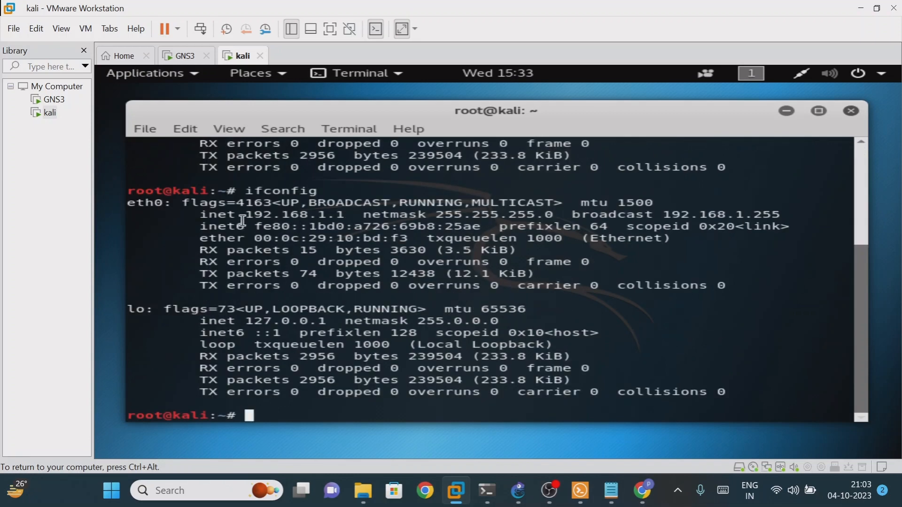
drag(245, 215, 344, 215)
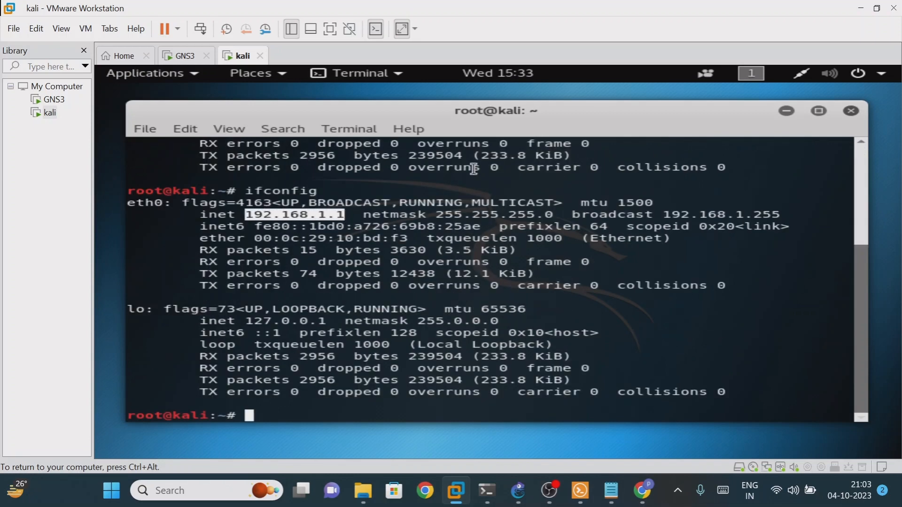
click(860, 8)
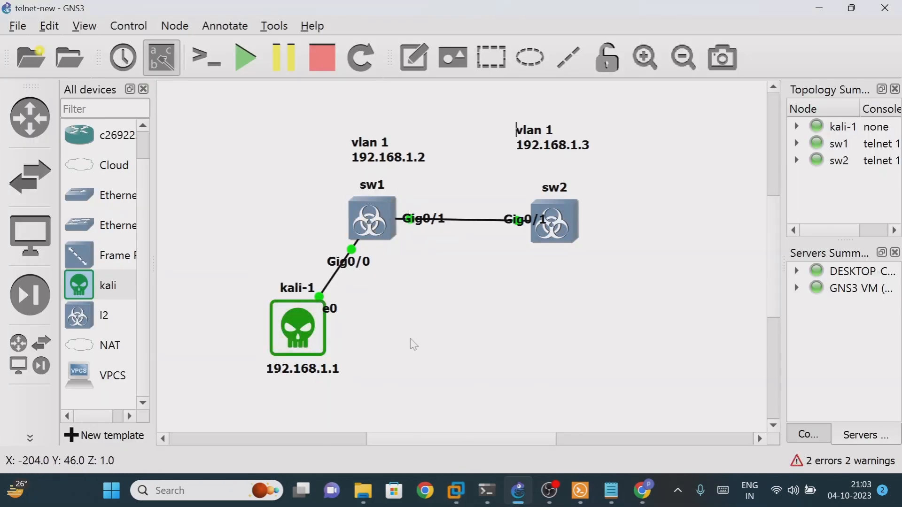
mouse_move(552, 494)
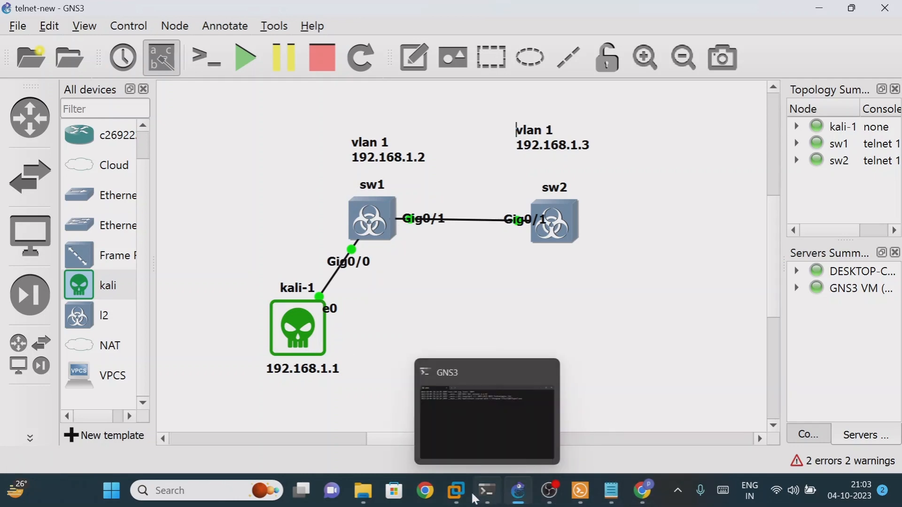
Ping sw1 at 192.168.1.2 from the Kali terminal and stop it with Ctrl+C
mouse_move(458, 493)
click(555, 422)
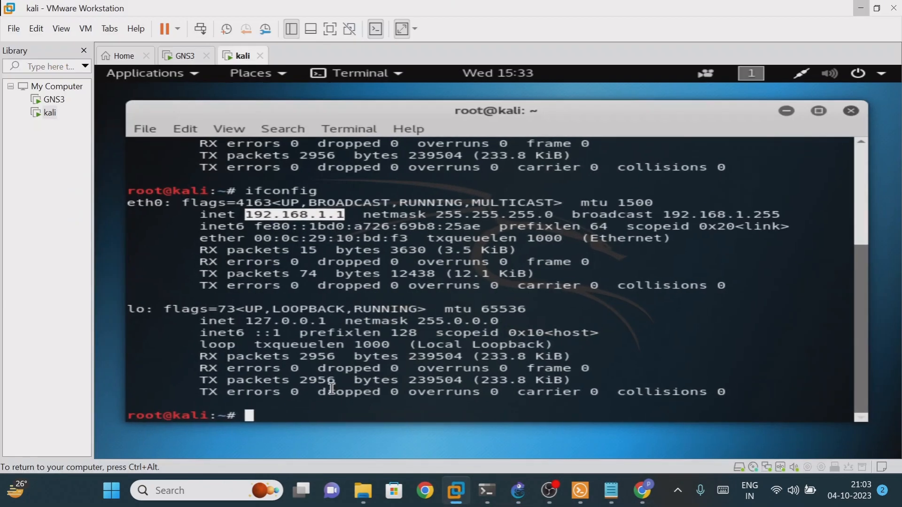
text(ping 19)
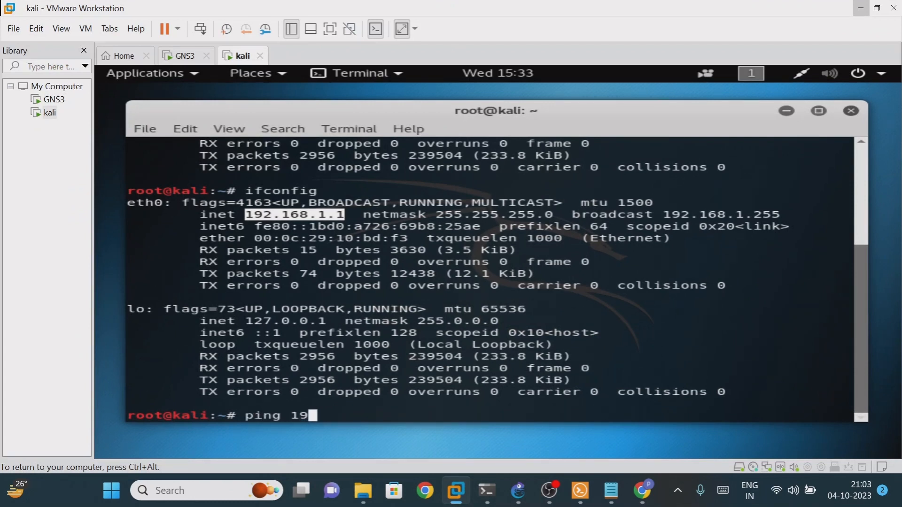
text(2.168.1.)
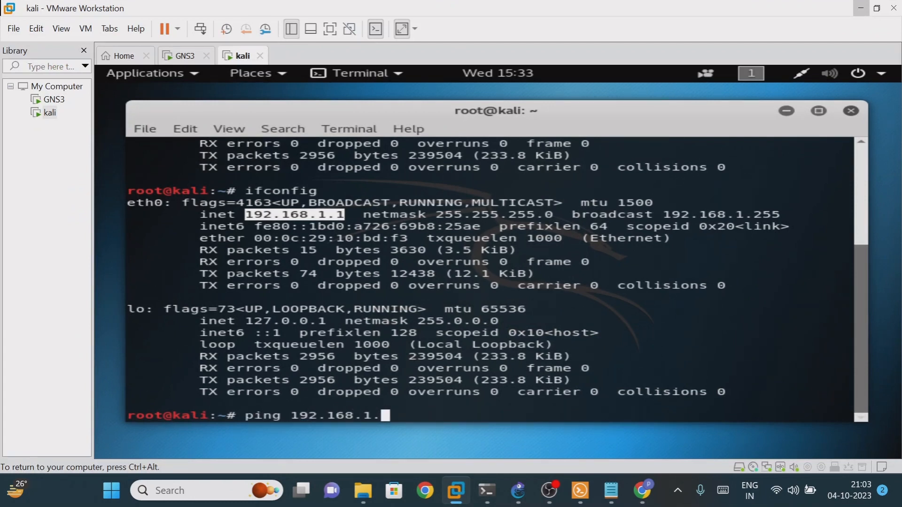
text(2)
key(Return)
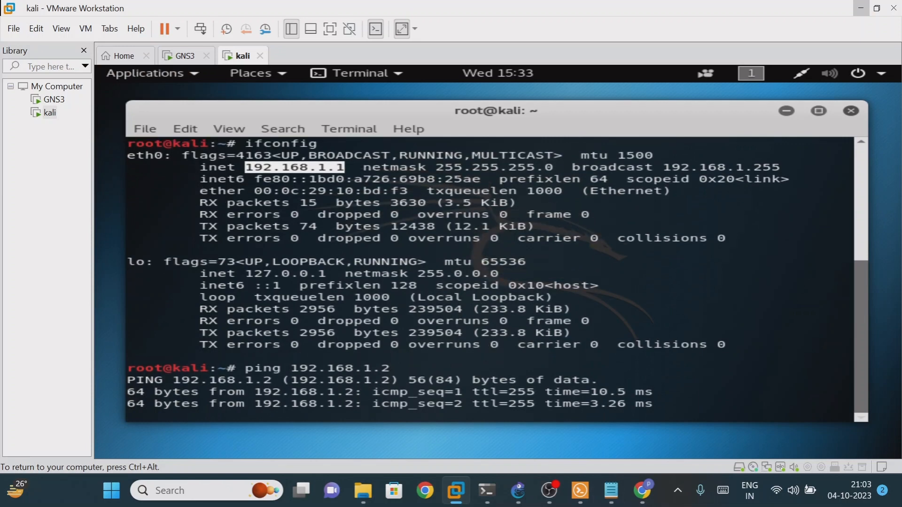
drag(271, 403, 384, 399)
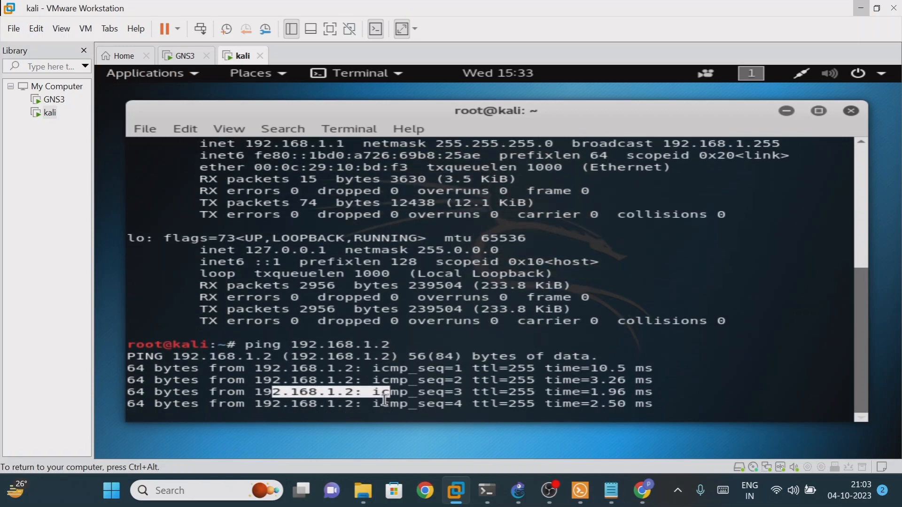
key(ctrl+c)
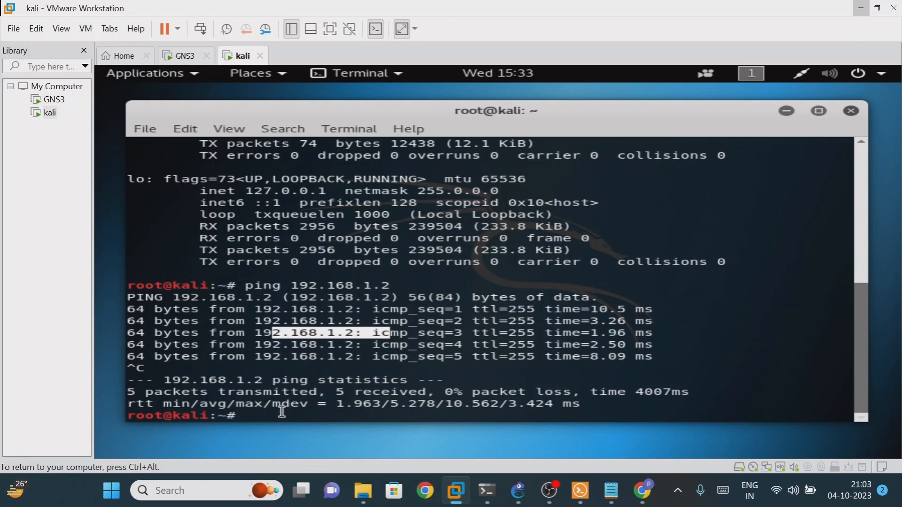
Telnet to 192.168.1.2 and log in with the vty password, reaching the sw1> prompt
click(359, 328)
text(tel)
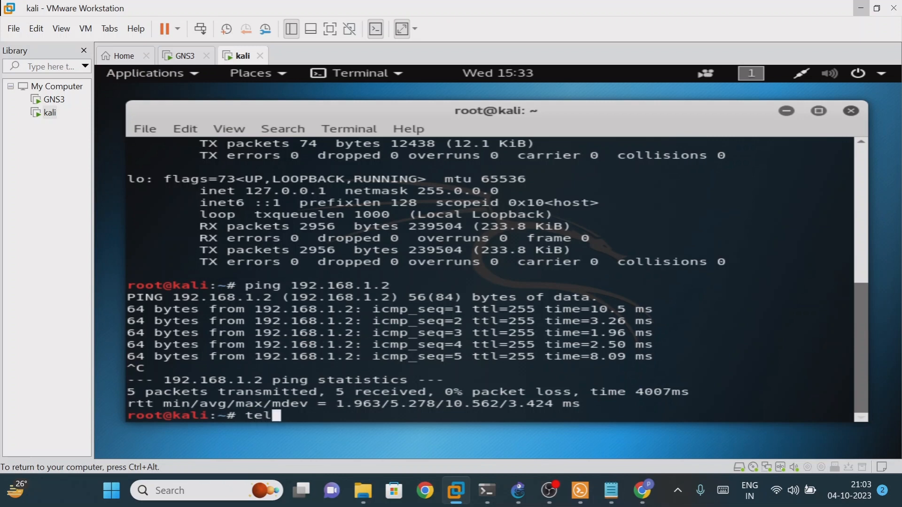
text(net 192.)
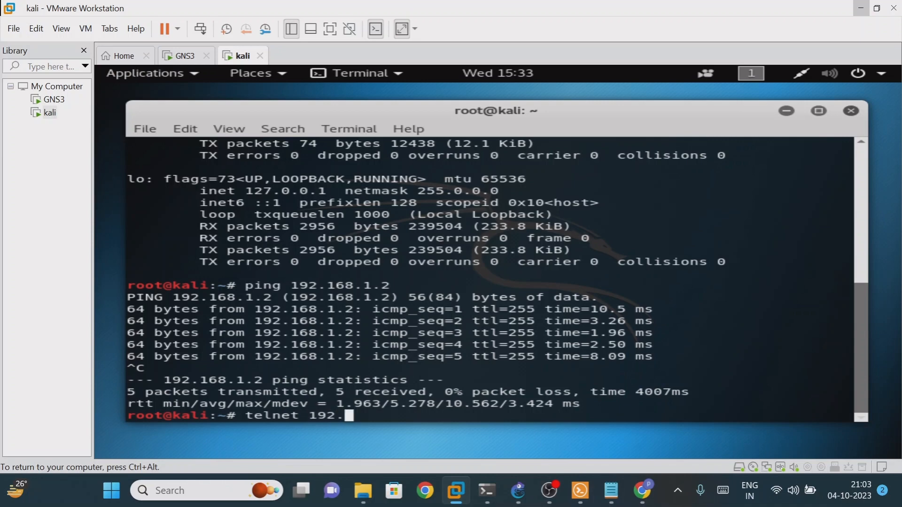
text(168.1.2)
key(Return)
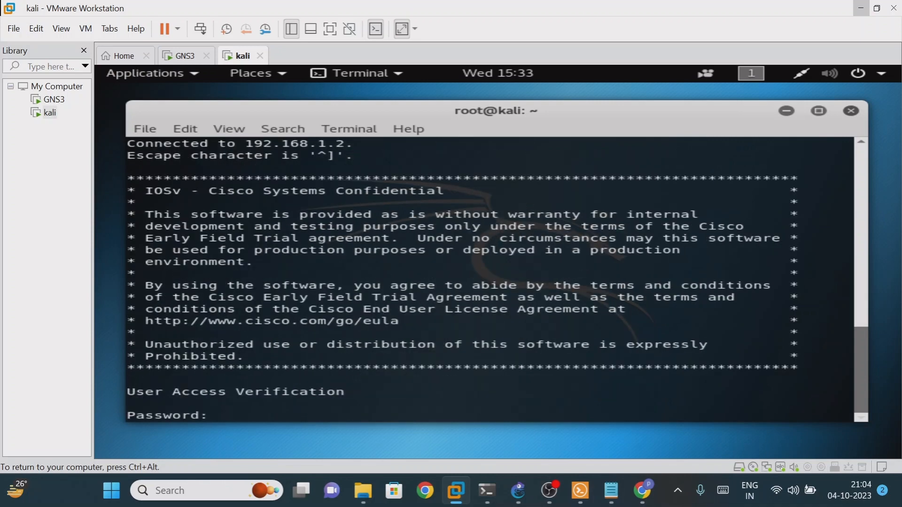
drag(125, 414, 201, 415)
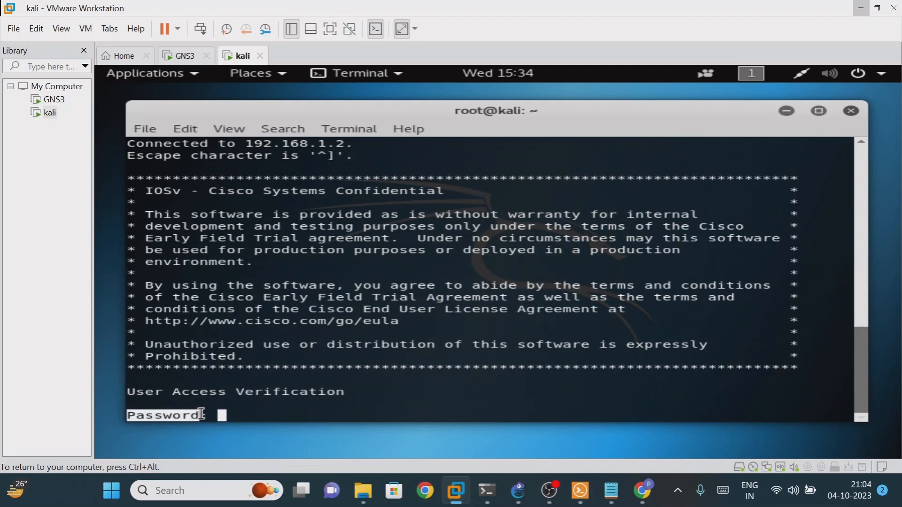
click(211, 414)
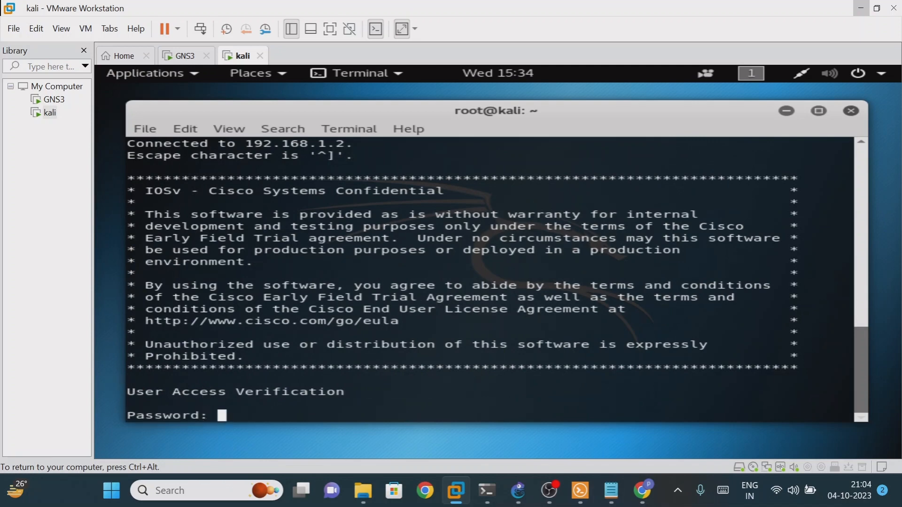
key(Return)
key(Return)
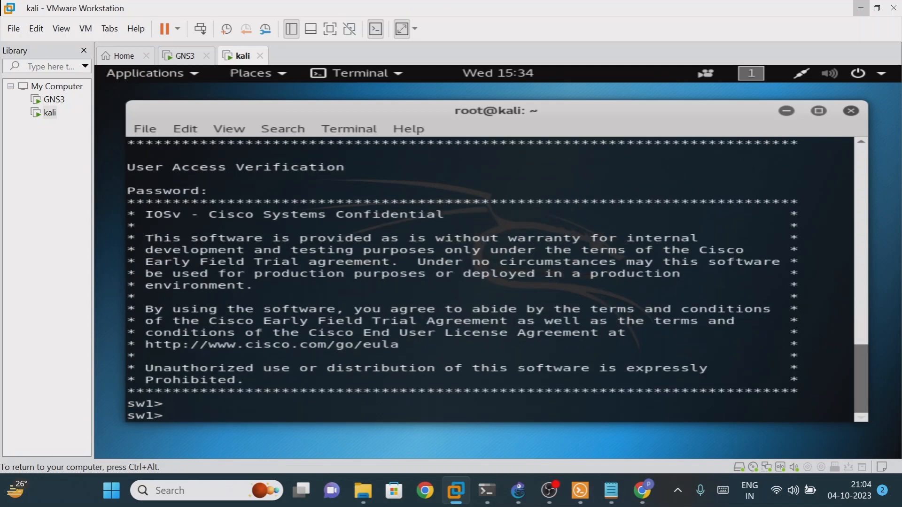
drag(126, 403, 161, 416)
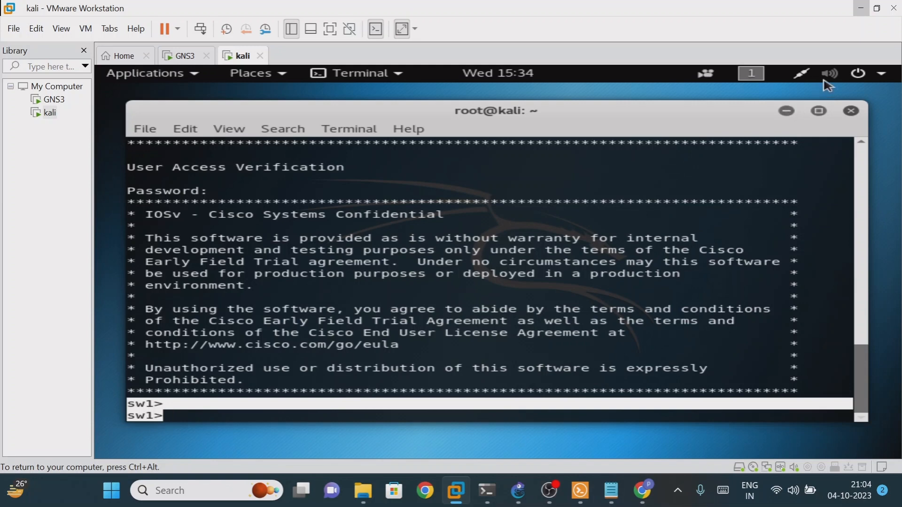
click(860, 9)
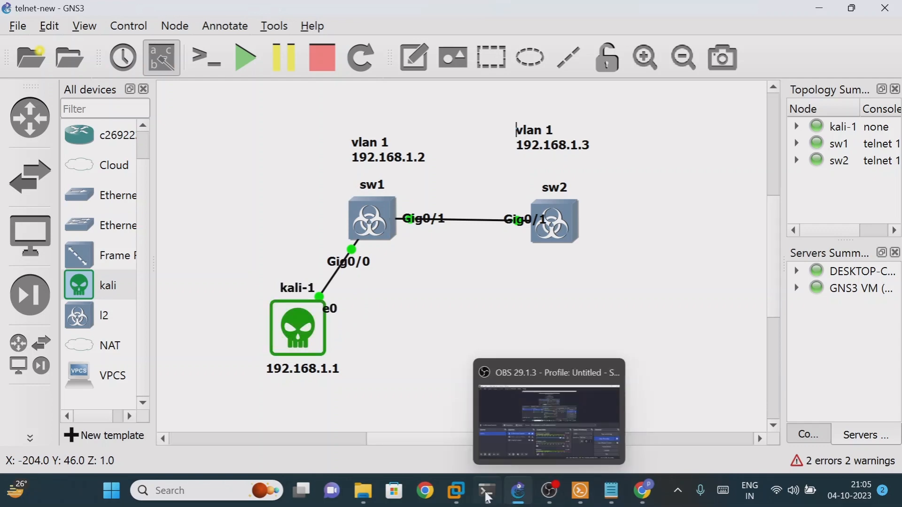
Return to the kali terminal and exit the telnet session to sw1
mouse_move(456, 491)
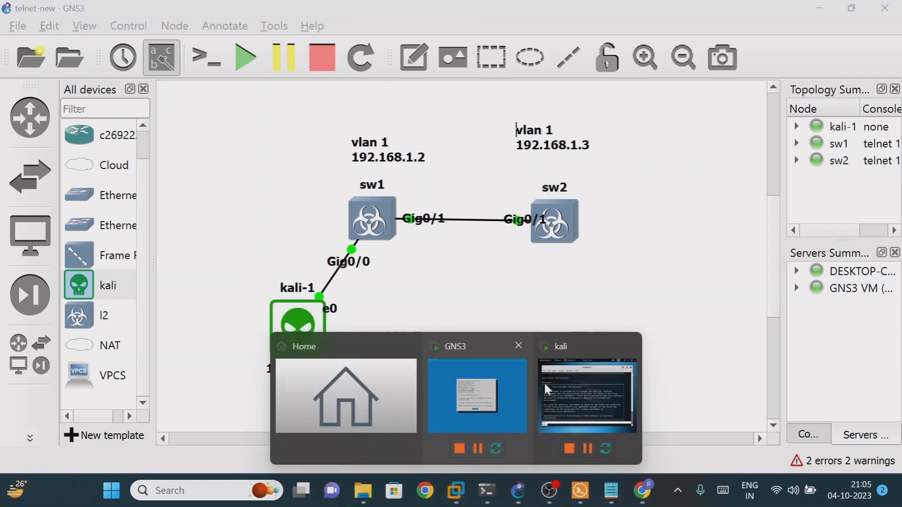
click(543, 381)
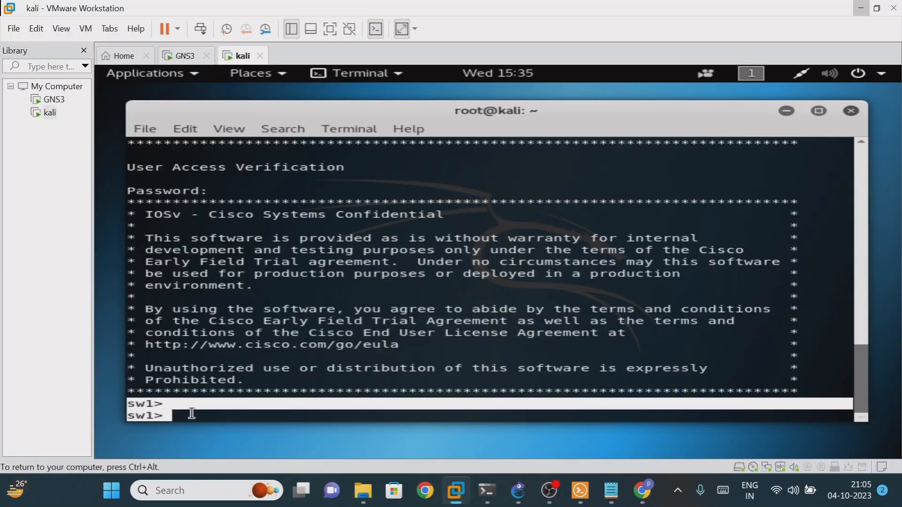
click(192, 413)
text(exit)
key(Return)
key(Return)
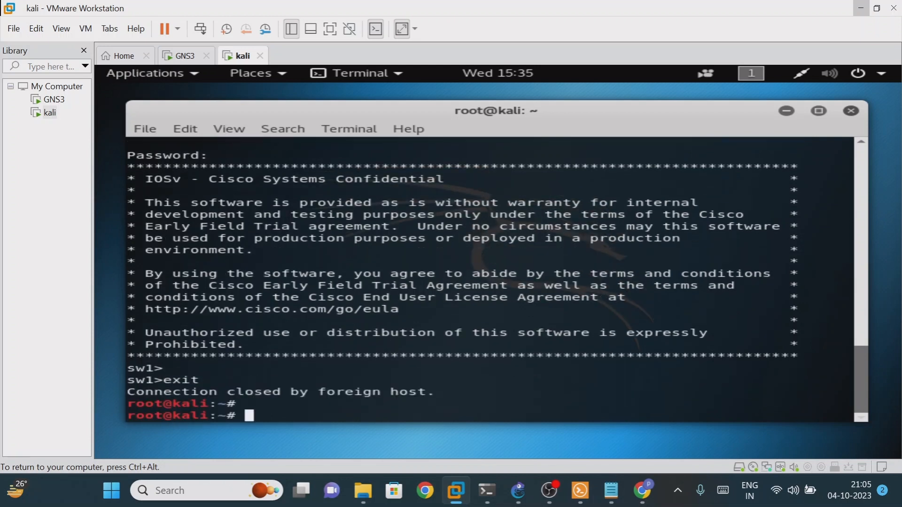
key(Return)
key(Return)
key(Return)
key(Return)
key(Return)
key(Return)
Ping 192.168.1.2 again, stop it with Ctrl+C, and return to GNS3
text(pin)
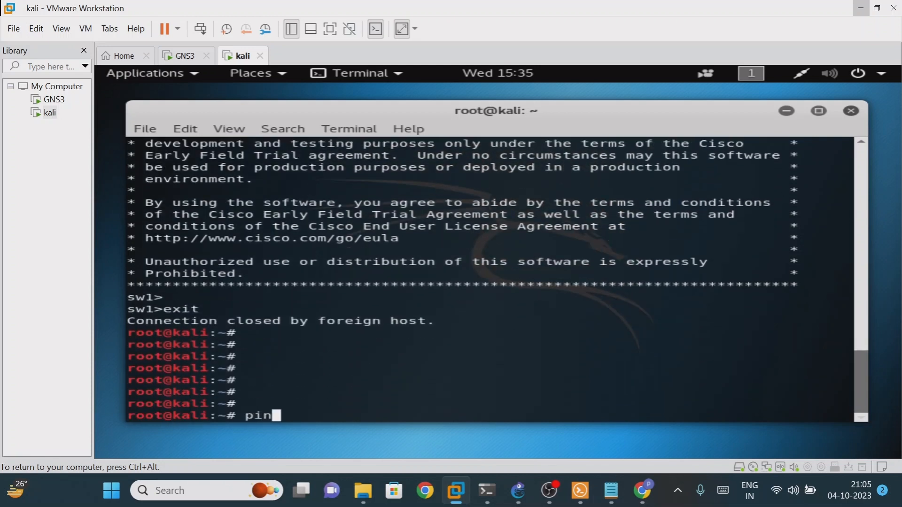
text(g 192.16)
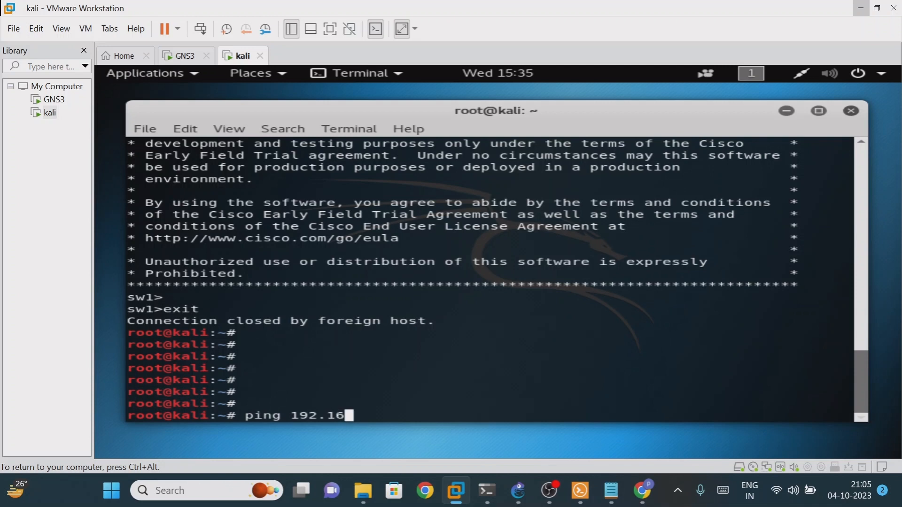
text(8.1.2)
key(Return)
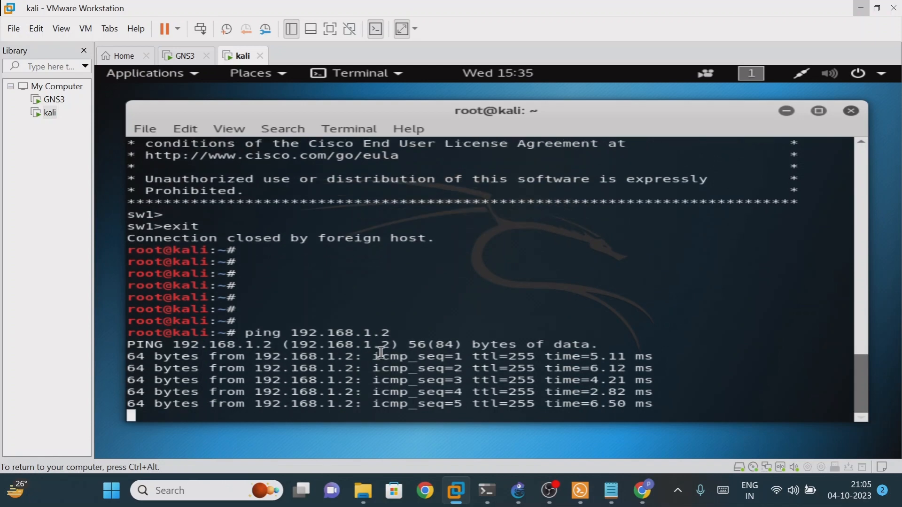
key(ctrl+c)
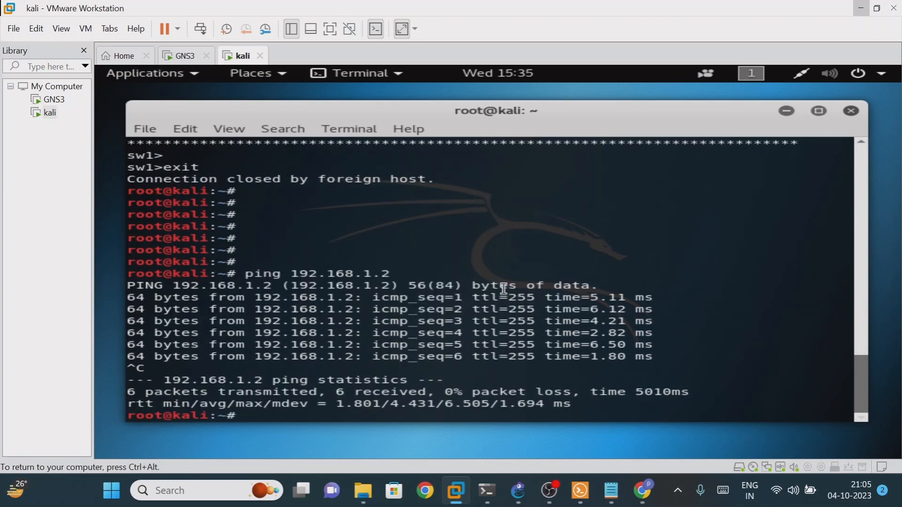
click(861, 9)
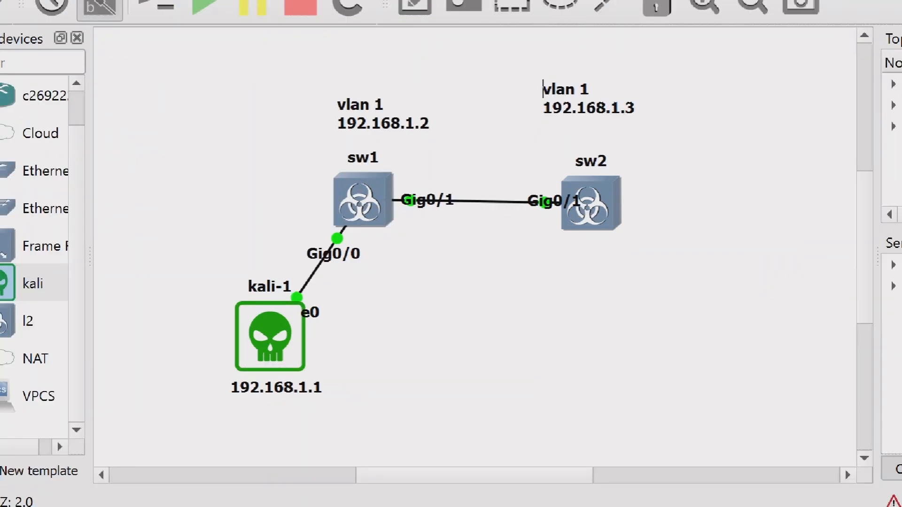
mouse_move(341, 157)
mouse_down()
mouse_move(386, 177)
mouse_move(353, 169)
mouse_up()
drag(386, 243, 414, 276)
drag(395, 269, 393, 275)
drag(421, 248, 414, 268)
drag(420, 249, 427, 259)
drag(424, 228, 444, 254)
mouse_move(447, 229)
mouse_down()
mouse_move(457, 243)
mouse_move(513, 203)
mouse_up()
drag(459, 329, 466, 268)
mouse_move(406, 295)
mouse_down()
mouse_move(454, 266)
mouse_move(508, 180)
mouse_move(380, 244)
mouse_move(409, 284)
mouse_up()
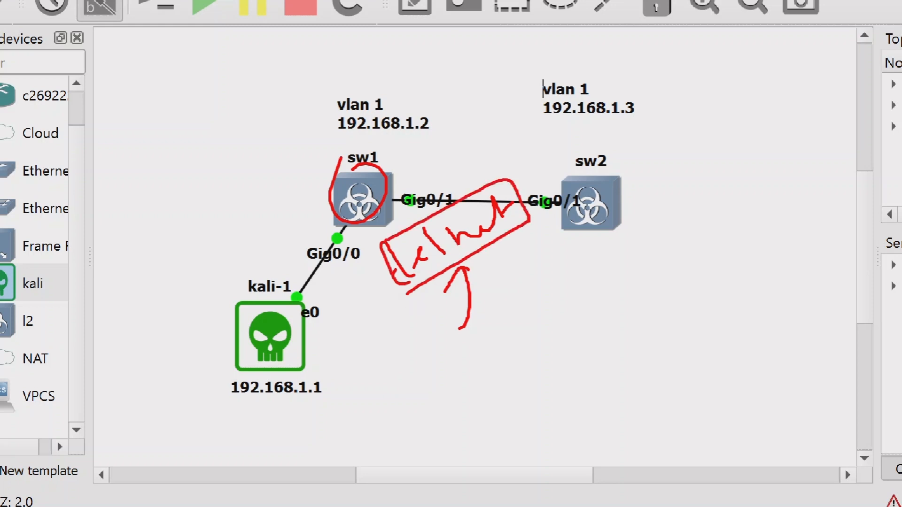
mouse_move(494, 245)
mouse_down()
mouse_move(516, 290)
mouse_move(520, 272)
mouse_move(576, 282)
mouse_move(619, 266)
mouse_up()
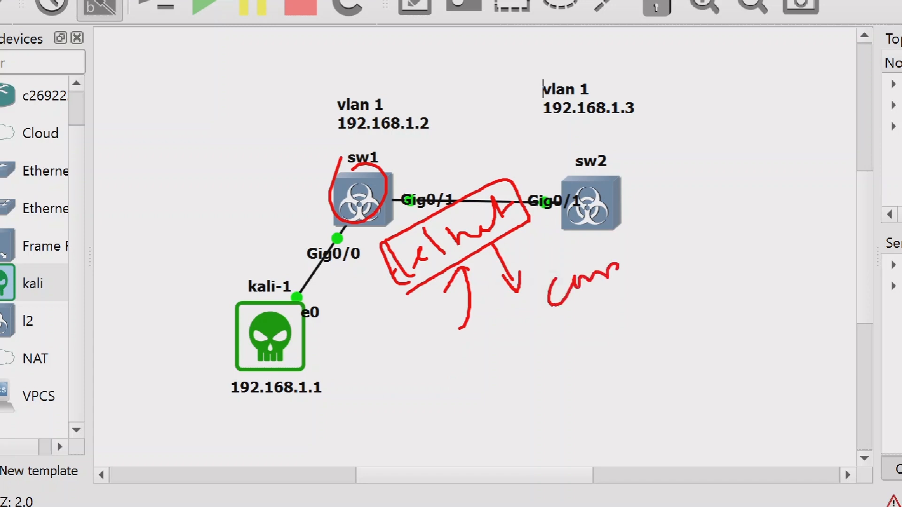
drag(291, 297, 345, 225)
drag(346, 225, 344, 238)
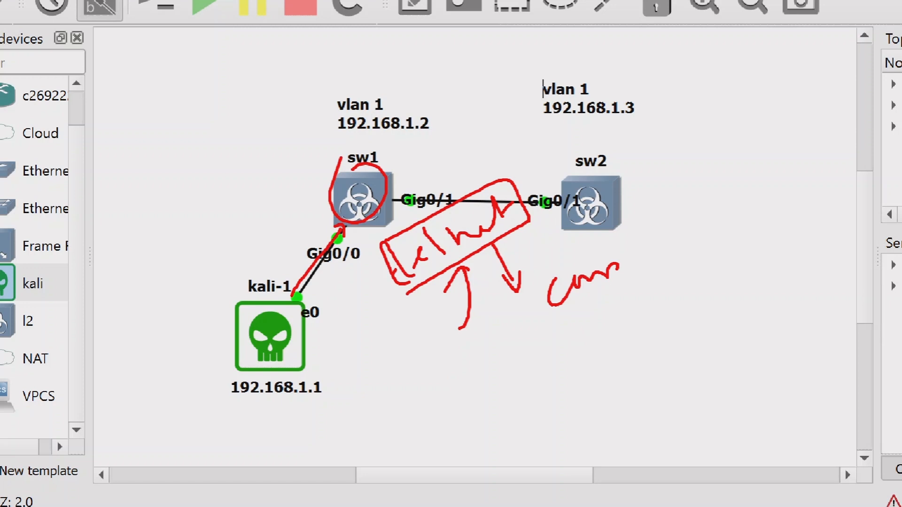
mouse_move(201, 324)
mouse_down()
mouse_move(306, 305)
mouse_move(220, 364)
mouse_move(207, 336)
mouse_up()
drag(297, 297, 337, 237)
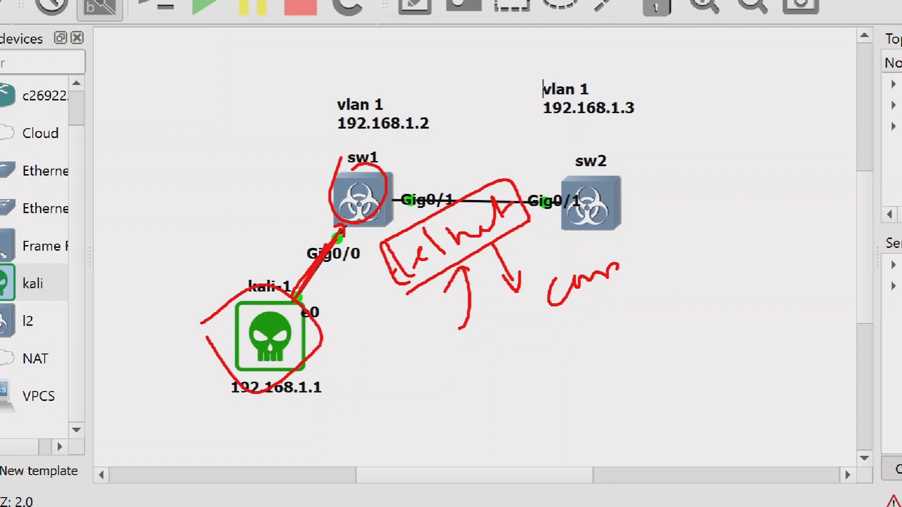
mouse_move(665, 205)
mouse_down()
mouse_move(677, 231)
mouse_move(743, 184)
mouse_up()
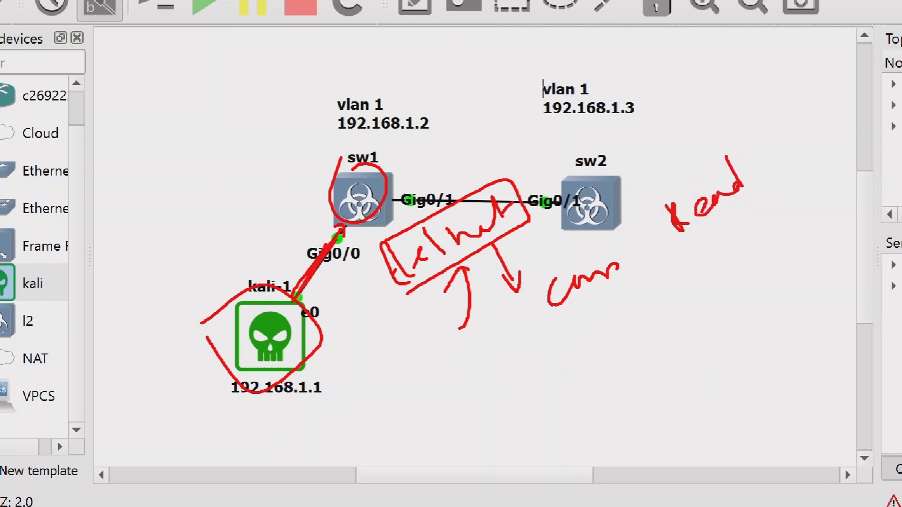
key(Escape)
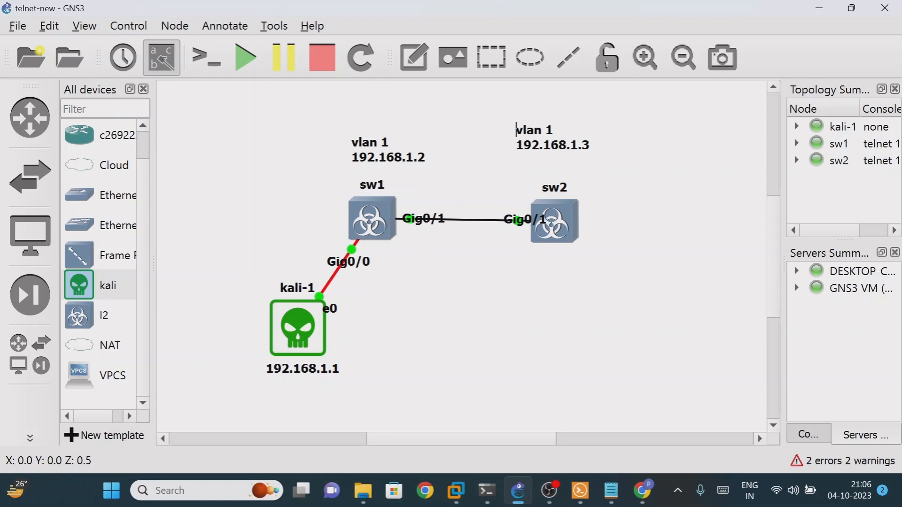
Start a Wireshark capture on the kali-1–sw1 link and minimize Wireshark to keep it capturing
click(335, 276)
right_click(334, 273)
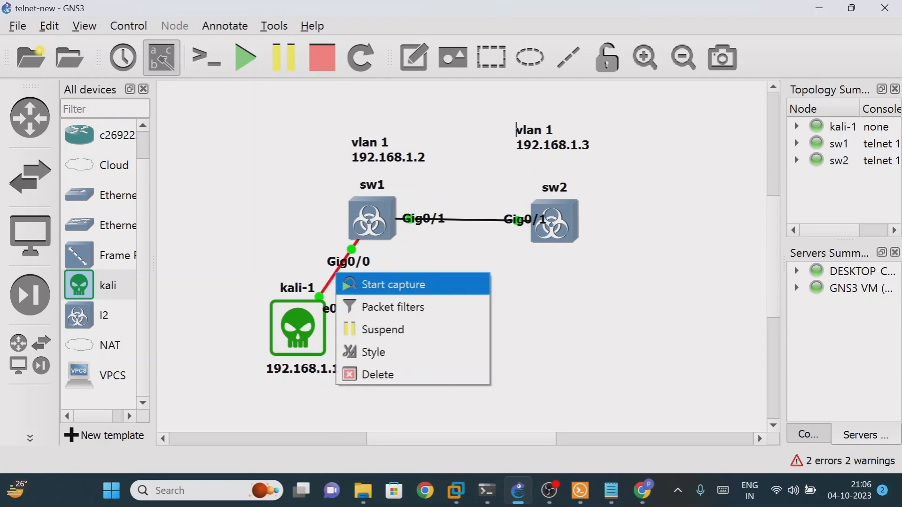
click(393, 284)
key(Return)
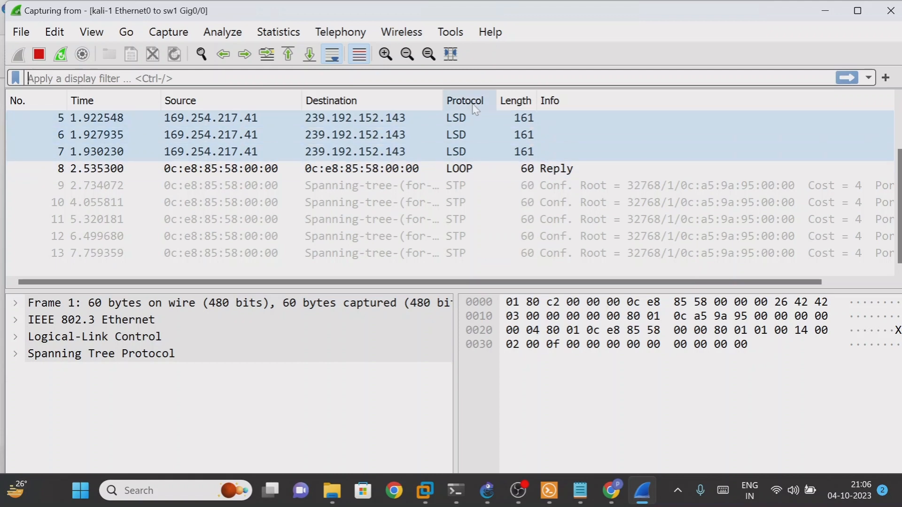
click(828, 14)
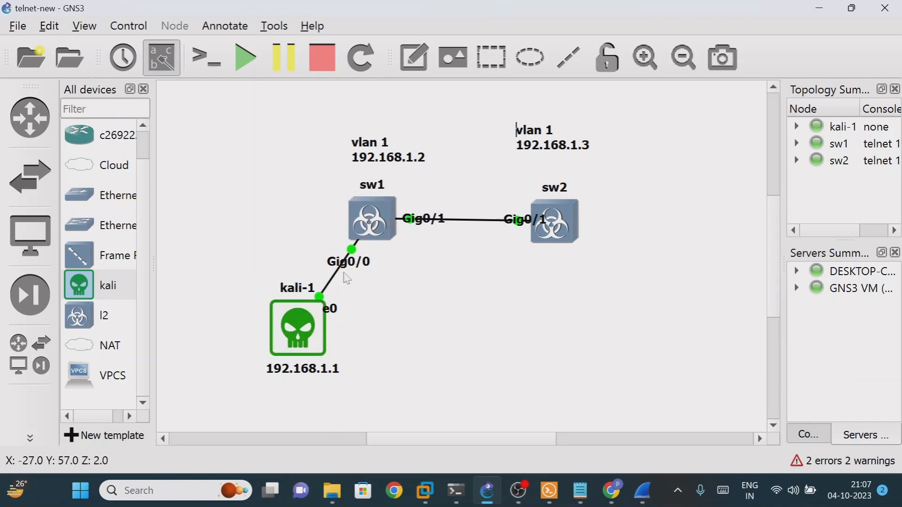
mouse_move(524, 495)
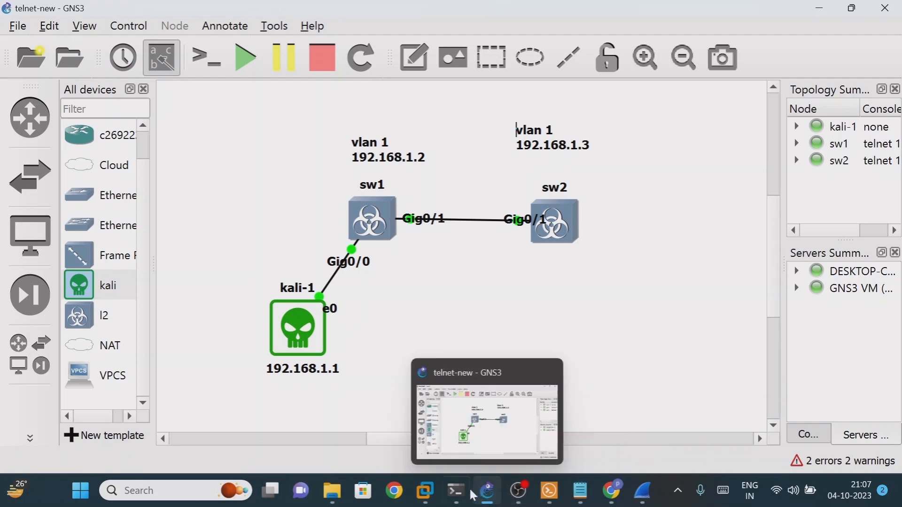
From the Kali terminal, run telnet 192.168.1.2 and enter the switch login password to reach sw1>
mouse_move(425, 491)
click(599, 394)
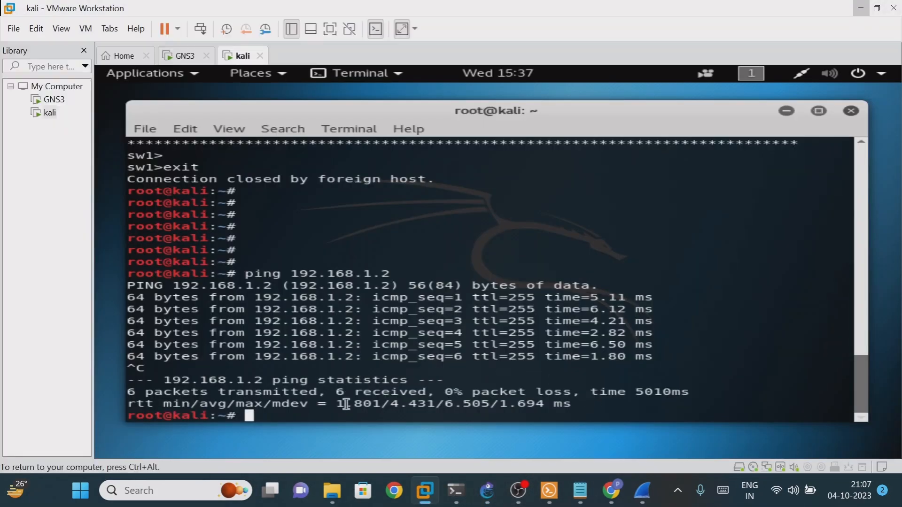
text(telent)
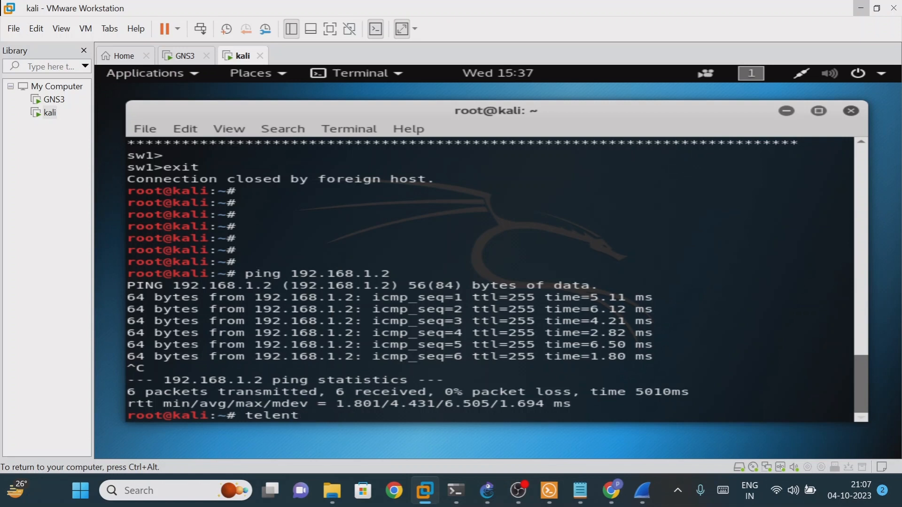
key(BackSpace)
key(BackSpace)
key(BackSpace)
key(BackSpace)
text(net 192.1)
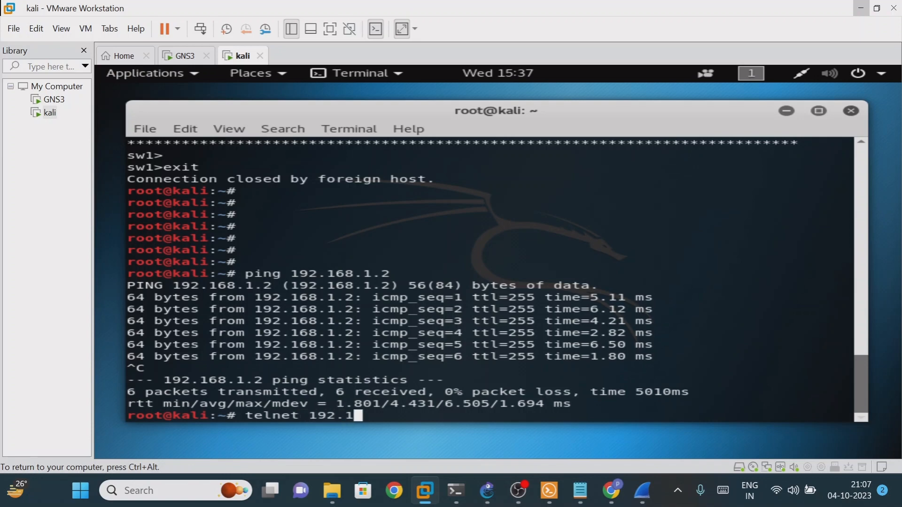
text(68.1.2)
key(Return)
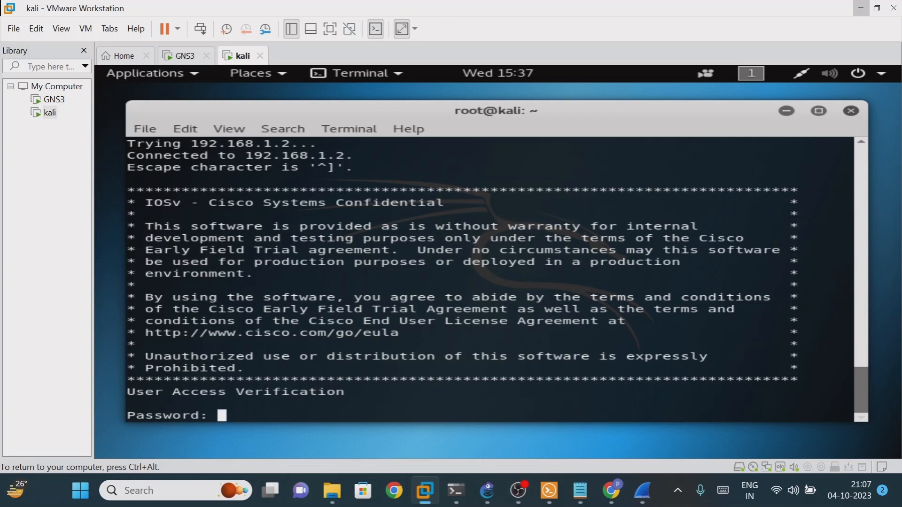
key(Return)
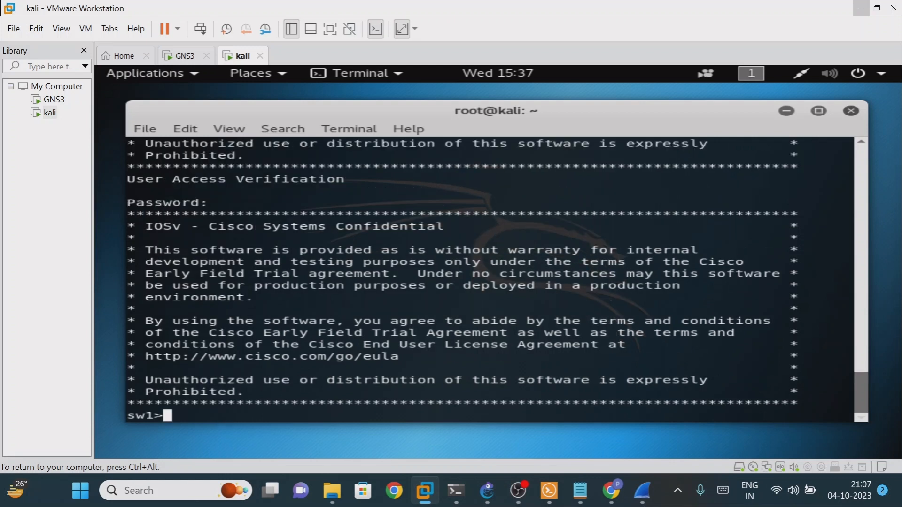
key(ctrl+alt)
click(860, 8)
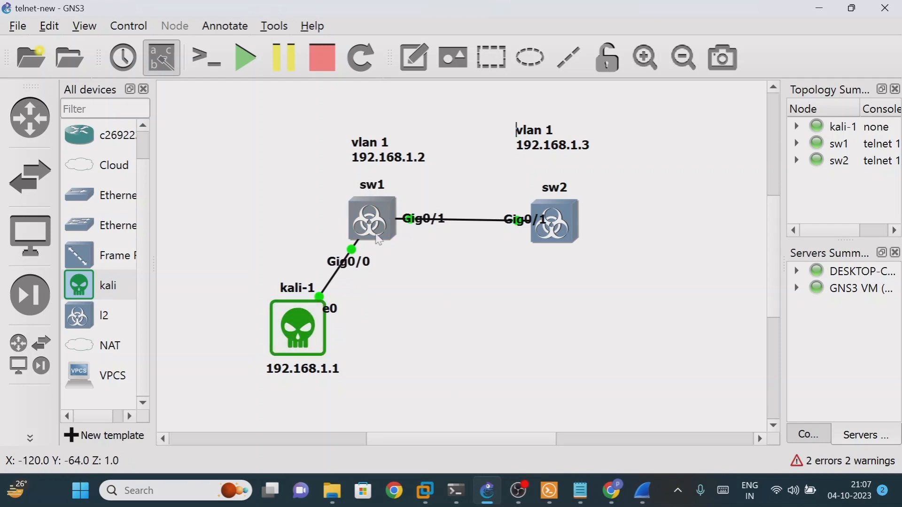
click(641, 492)
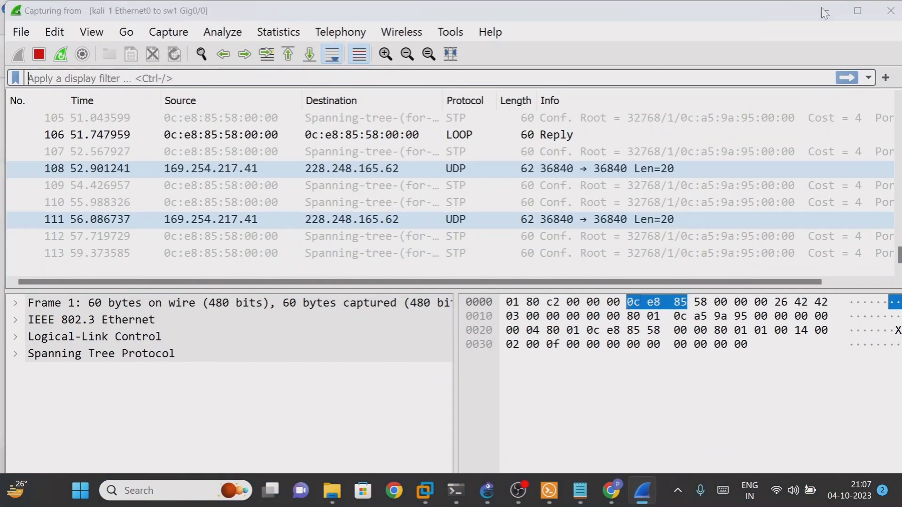
click(826, 10)
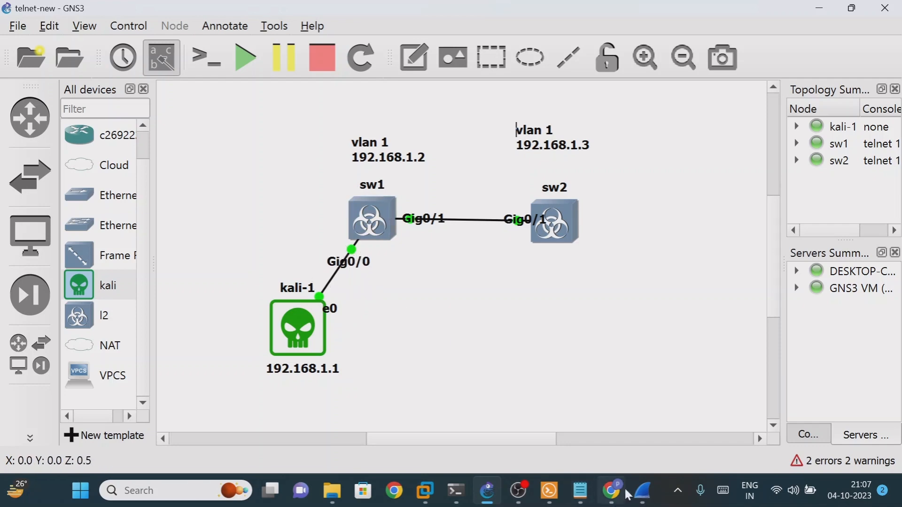
click(643, 492)
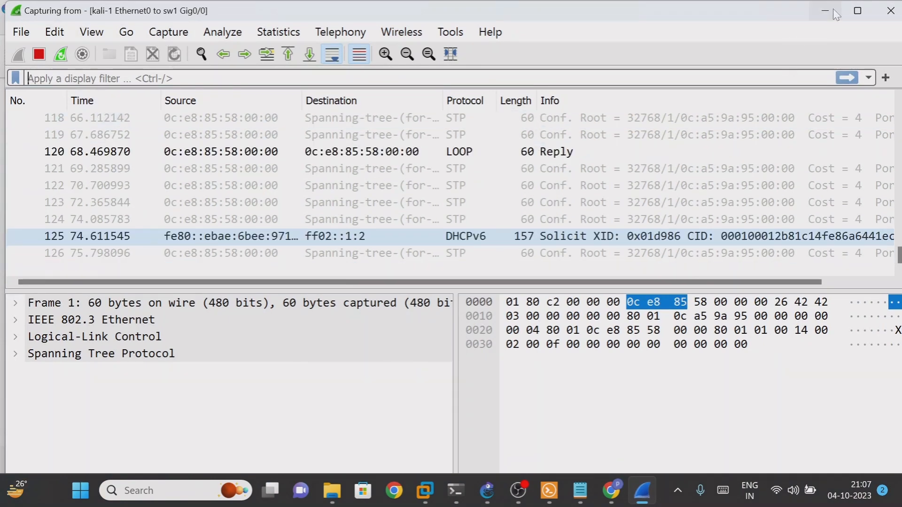
click(832, 9)
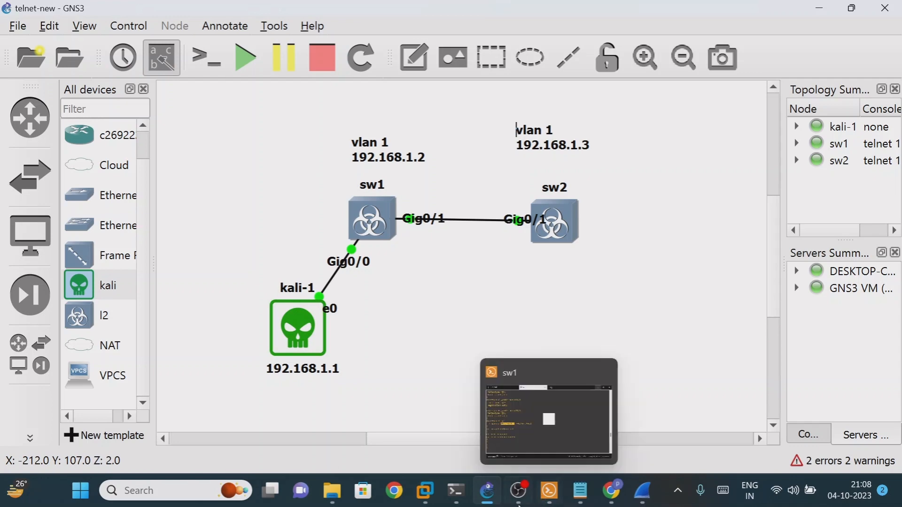
mouse_move(452, 497)
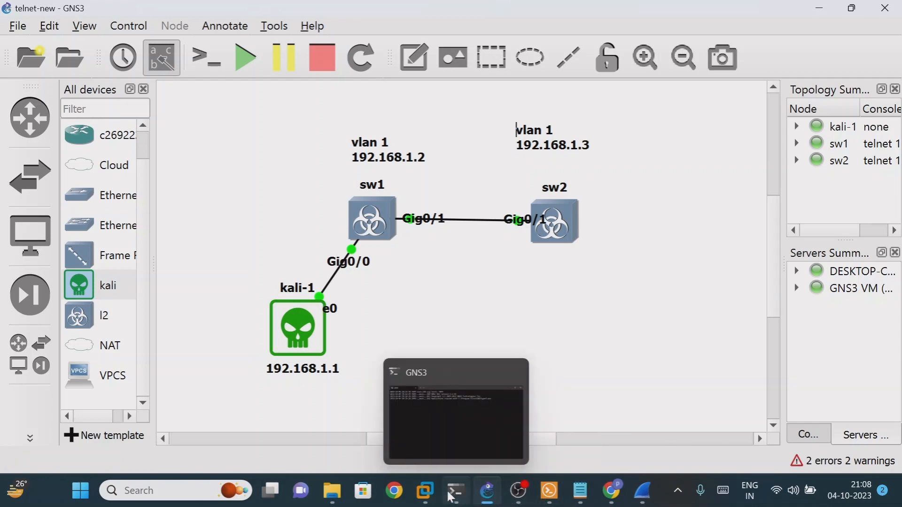
mouse_move(425, 491)
click(532, 404)
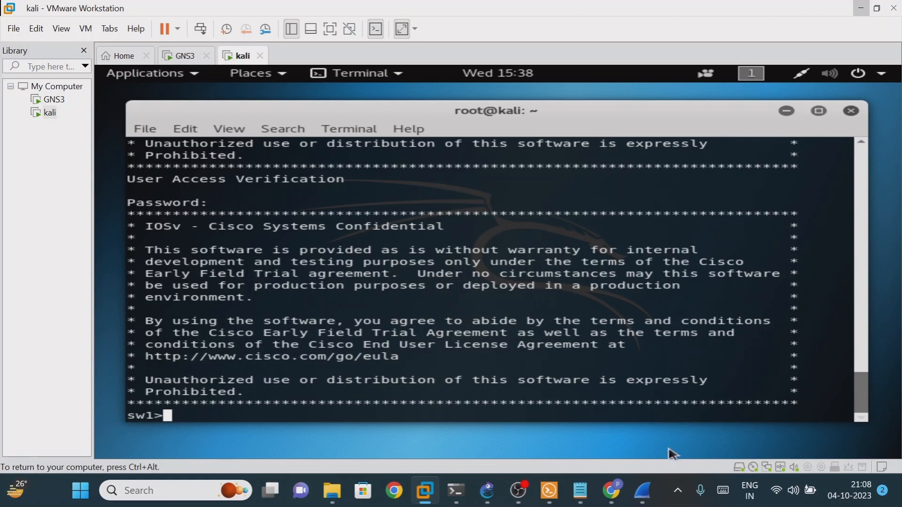
mouse_move(652, 499)
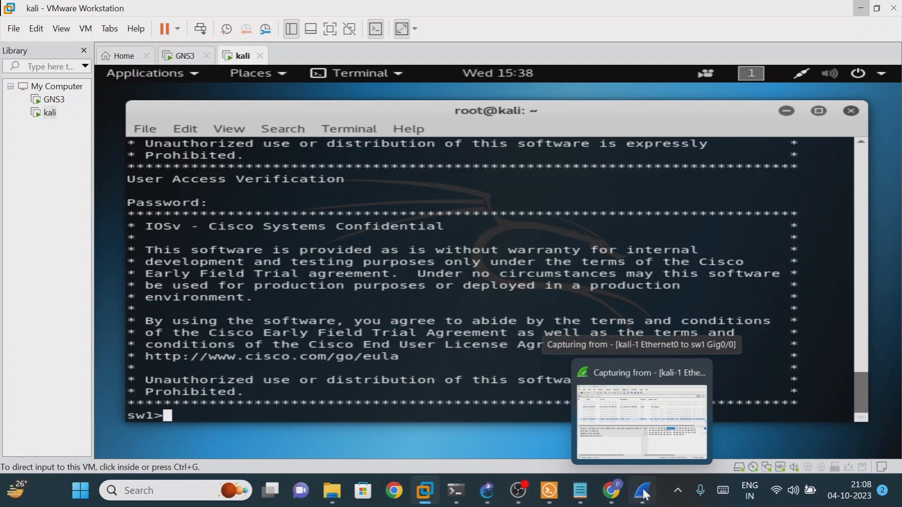
click(646, 495)
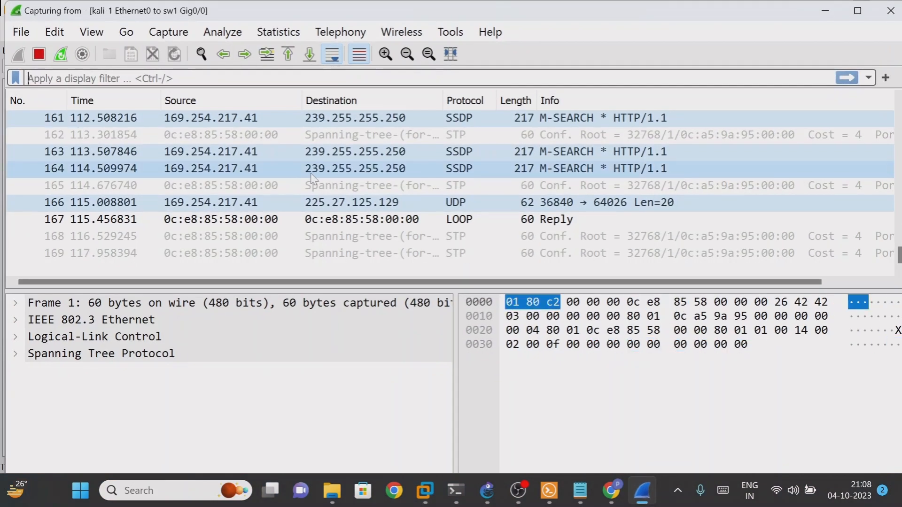
Apply the tcp display filter and follow the TCP stream of telnet packet 52
scroll(480, 193, up, 4)
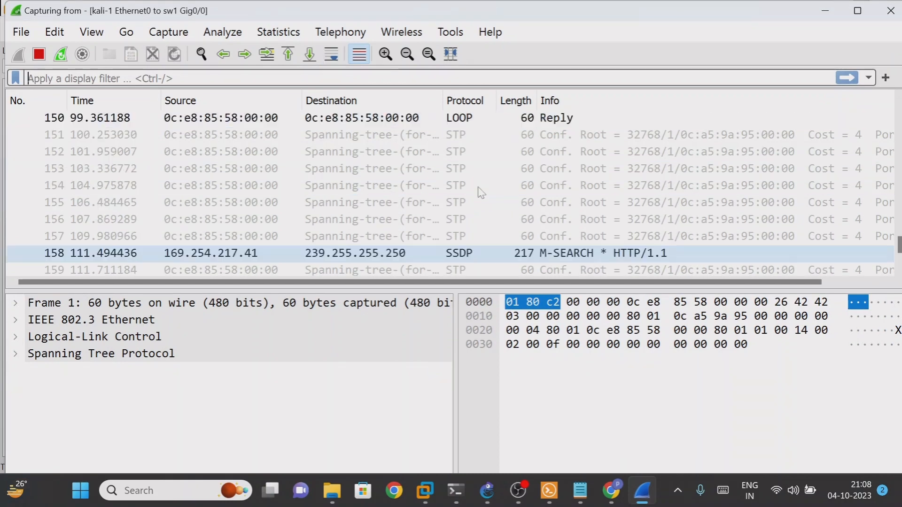
scroll(480, 192, up, 4)
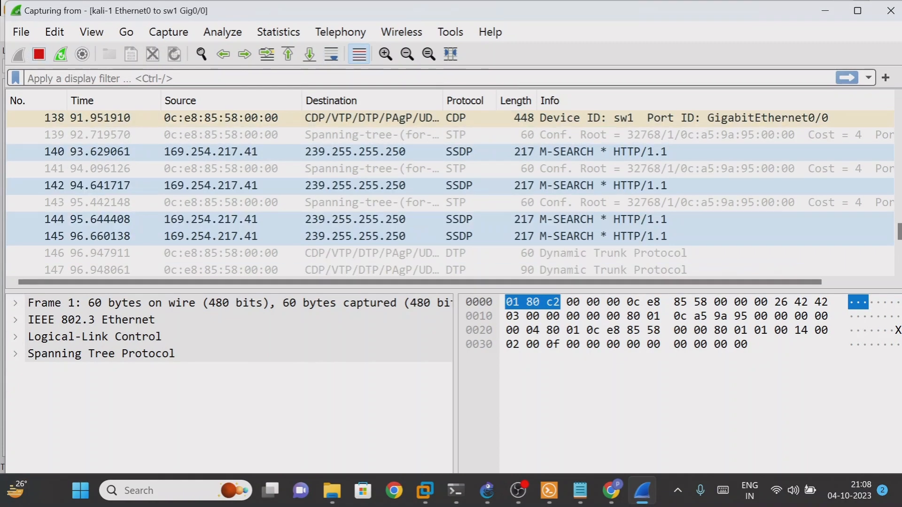
click(54, 79)
text(tcp)
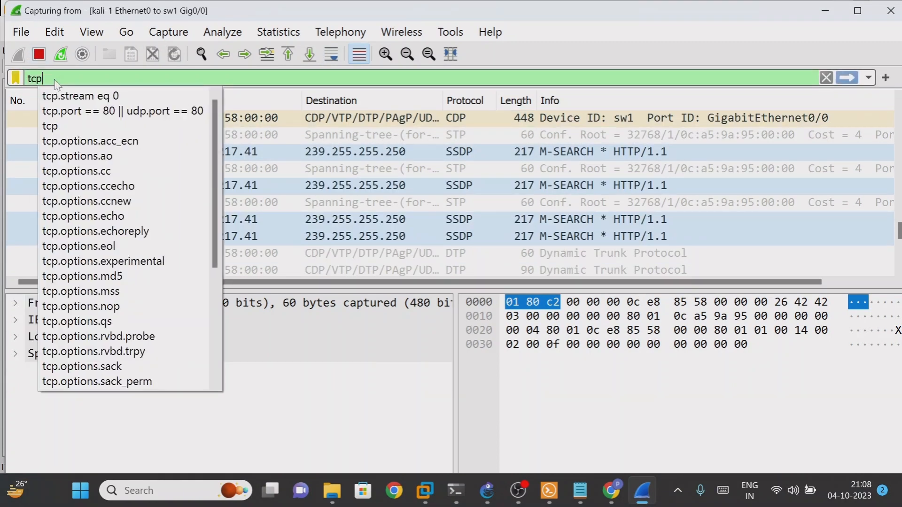
key(Return)
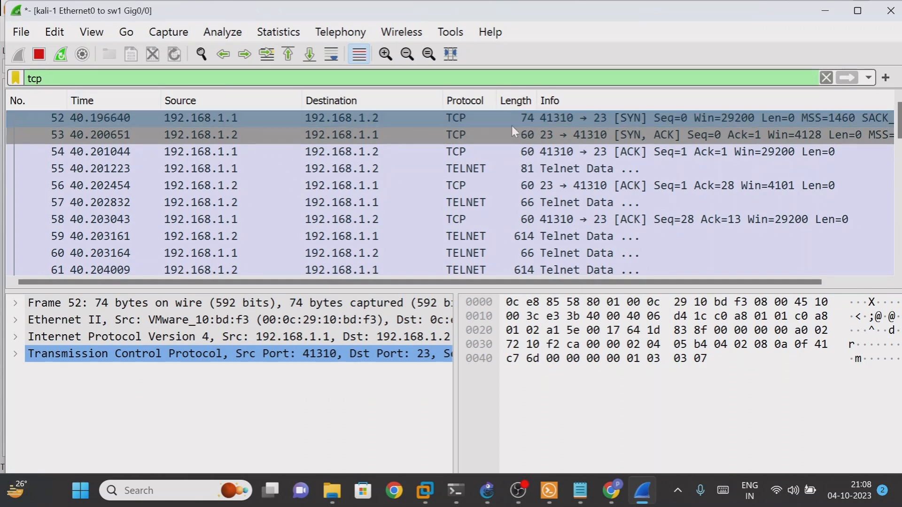
right_click(587, 118)
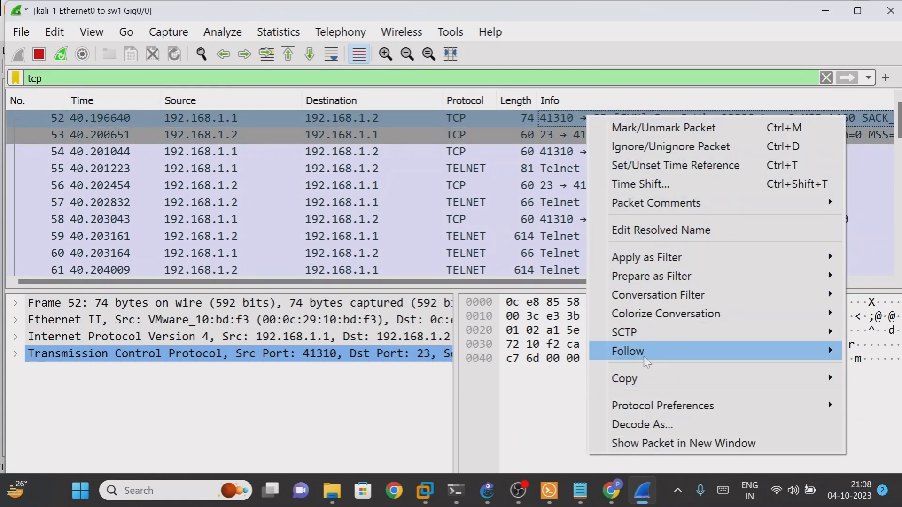
mouse_move(646, 361)
click(526, 357)
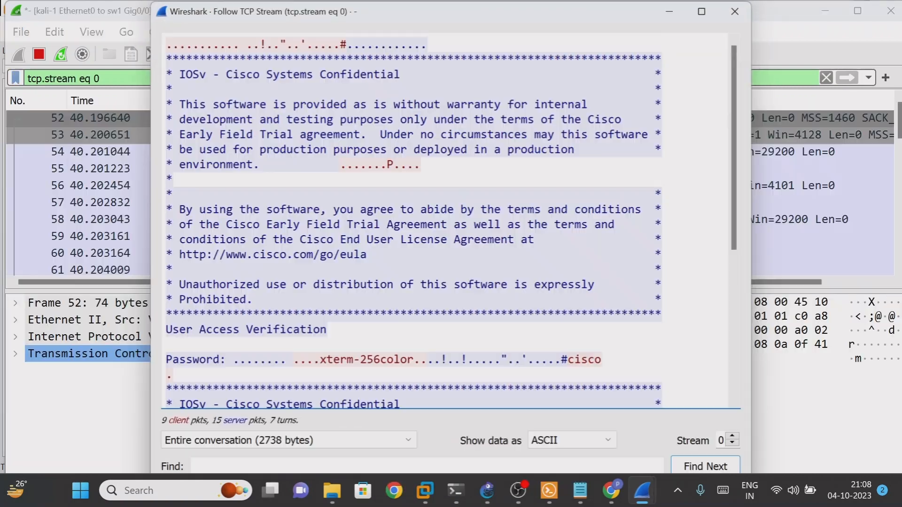
Highlight the banner lines and the Password line in the followed telnet stream
scroll(451, 221, up, 2)
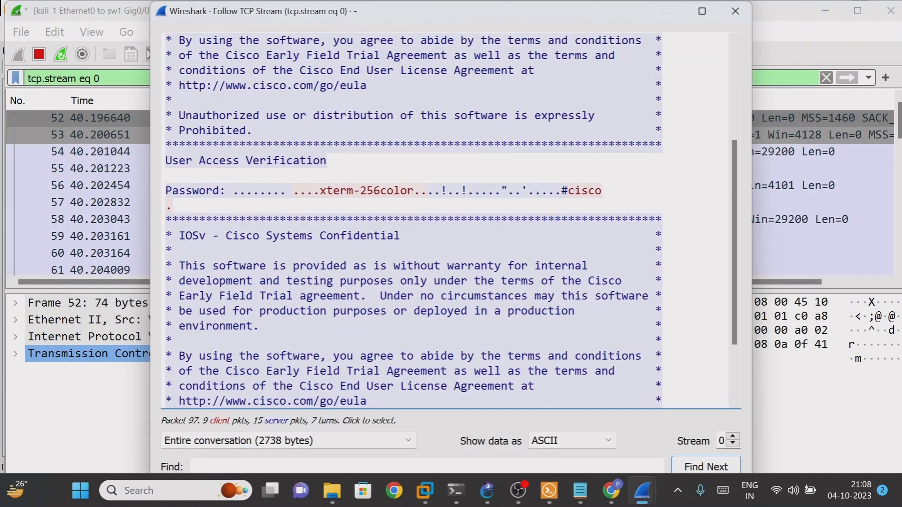
scroll(451, 221, down, 2)
drag(179, 296, 495, 341)
drag(245, 357, 306, 356)
drag(226, 221, 414, 311)
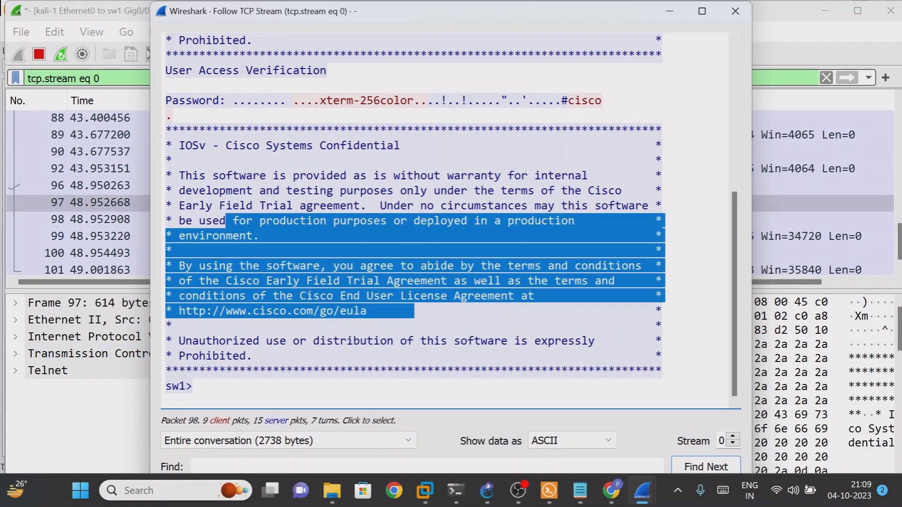
drag(313, 191, 428, 206)
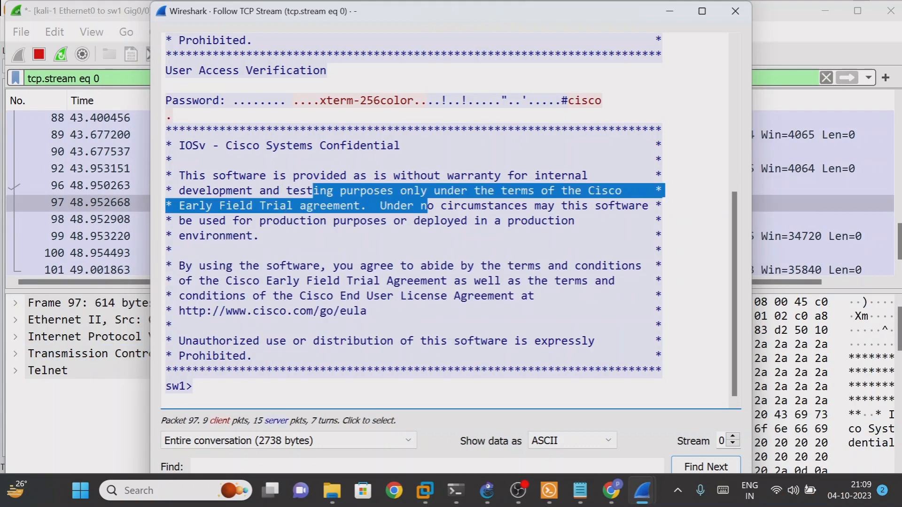
scroll(413, 221, up, 4)
drag(165, 280, 212, 281)
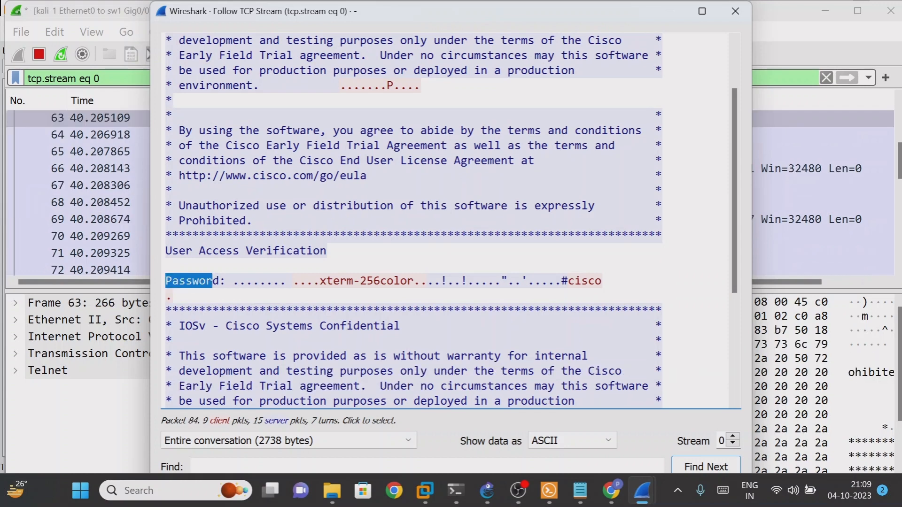
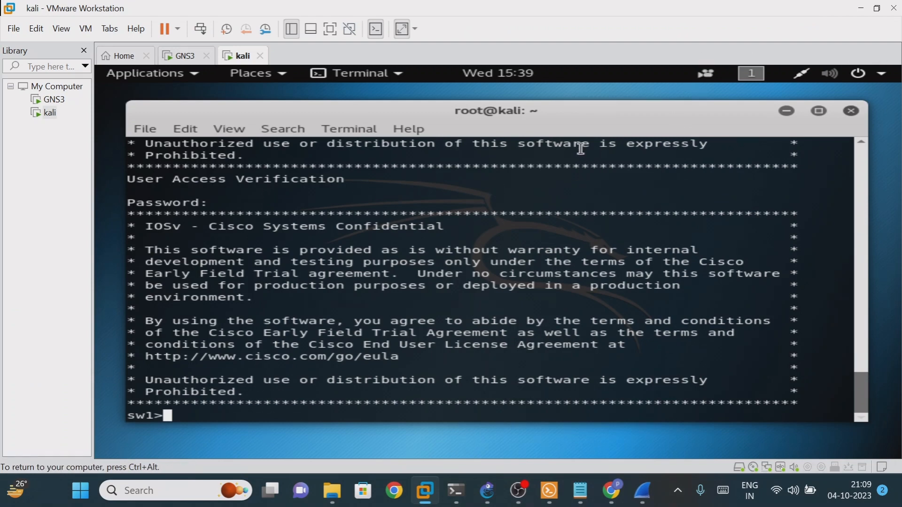
At sw1> in the Kali telnet session, enter en and the junk command dkjsafsa, then minimize VMware Workstation
click(861, 8)
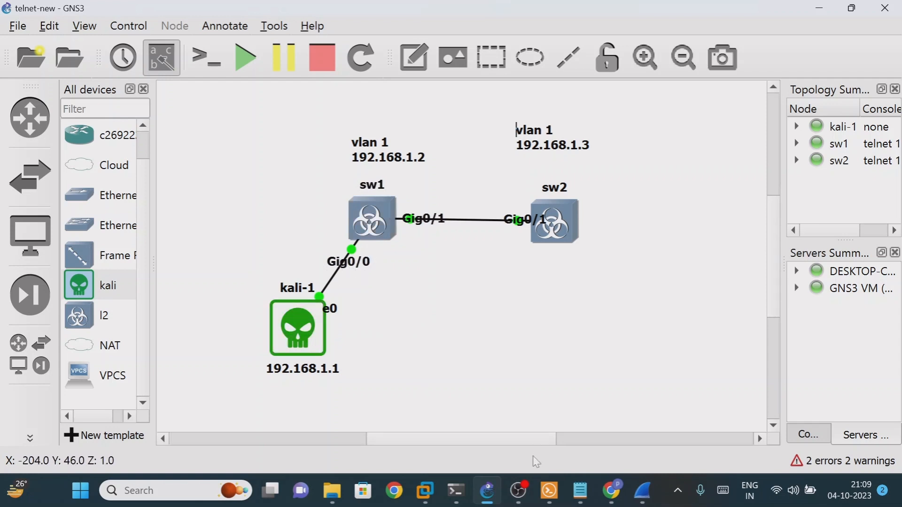
mouse_move(459, 496)
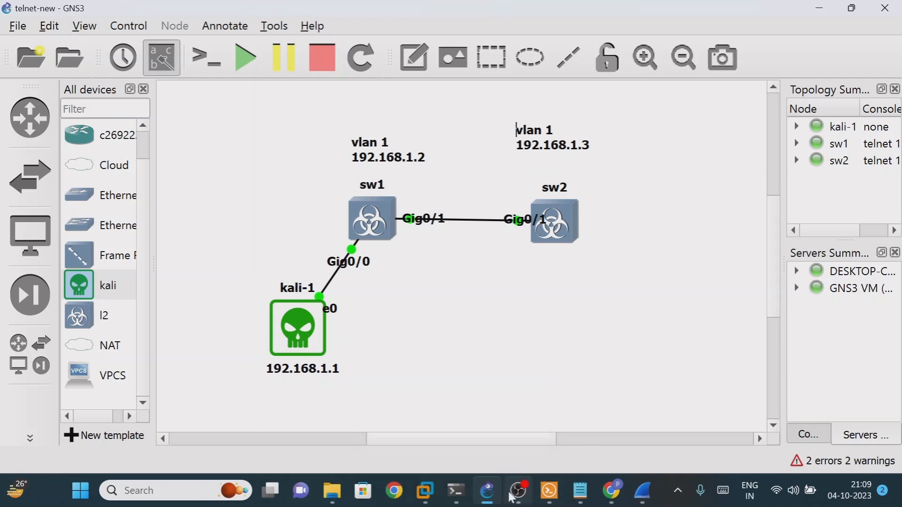
mouse_move(493, 499)
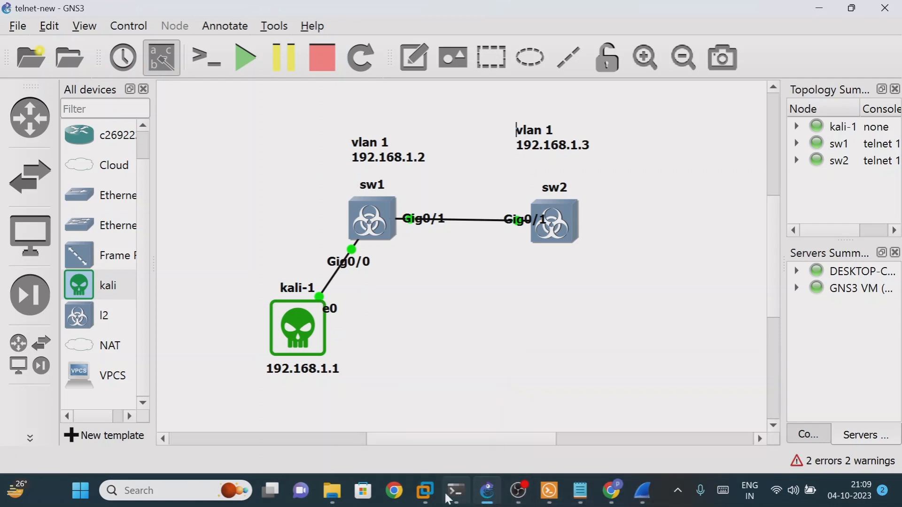
mouse_move(425, 492)
click(522, 408)
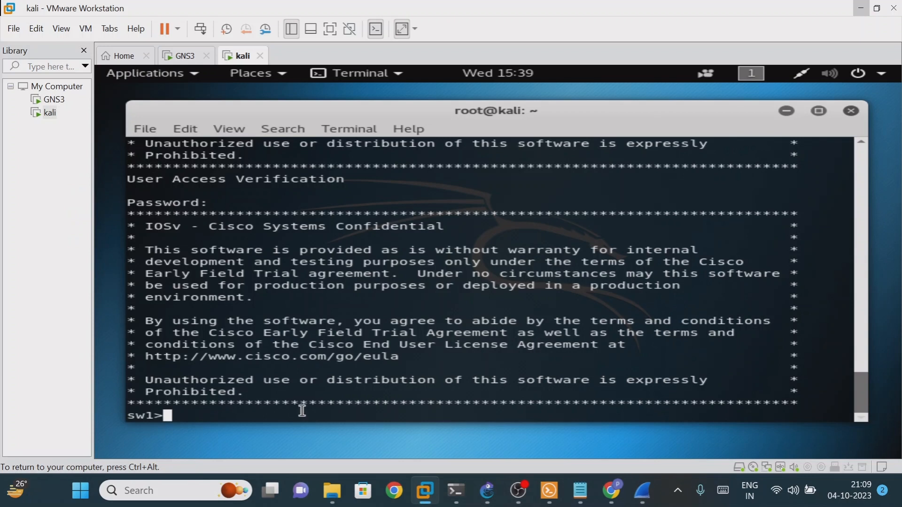
text(en)
key(Return)
key(Return)
key(Return)
key(Return)
text(d)
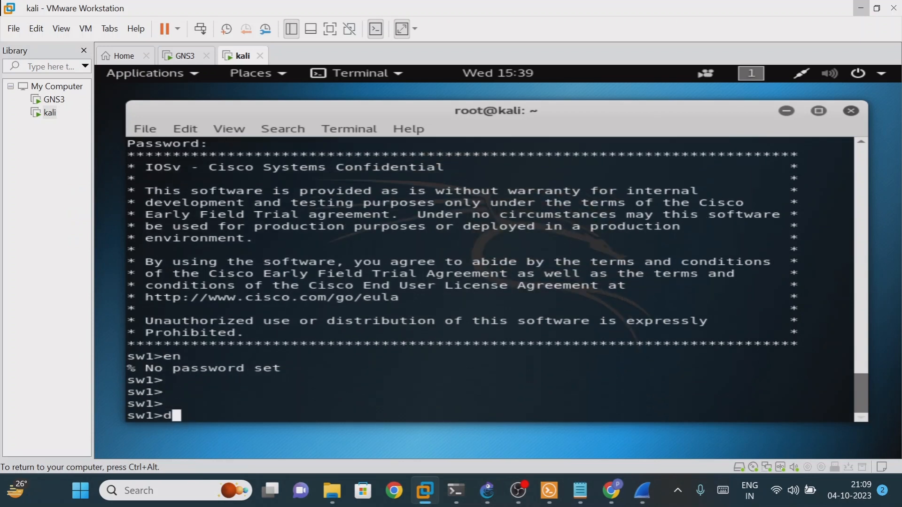
text(kjsafsa)
key(Return)
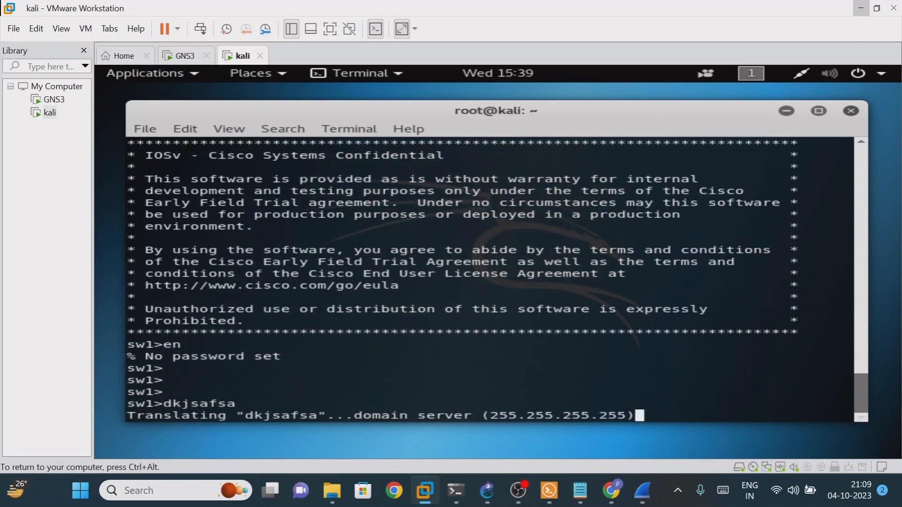
click(861, 8)
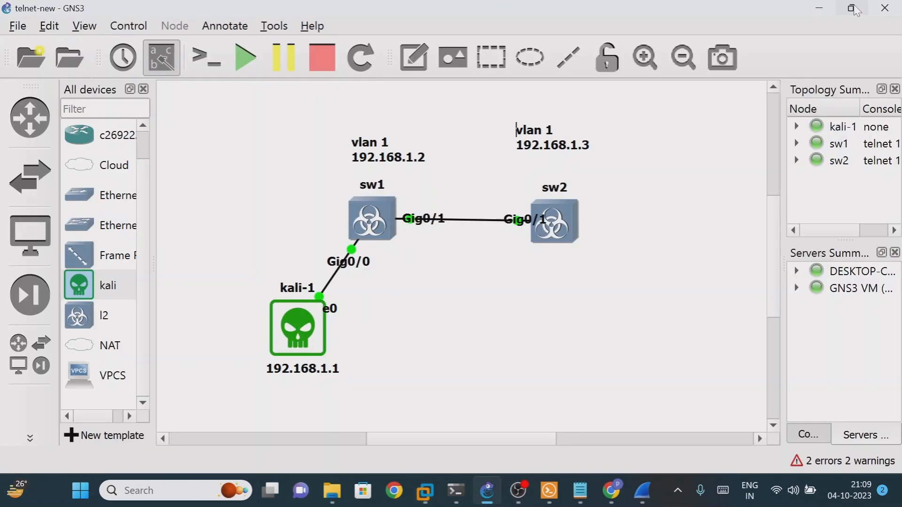
Replace the tcp.stream eq 0 filter with tcp and follow the TCP stream of packet 76
mouse_move(640, 494)
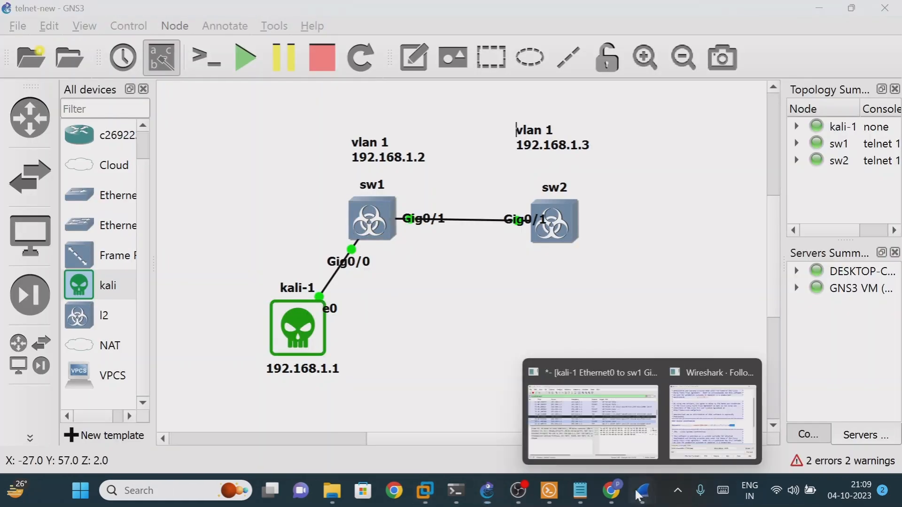
click(593, 420)
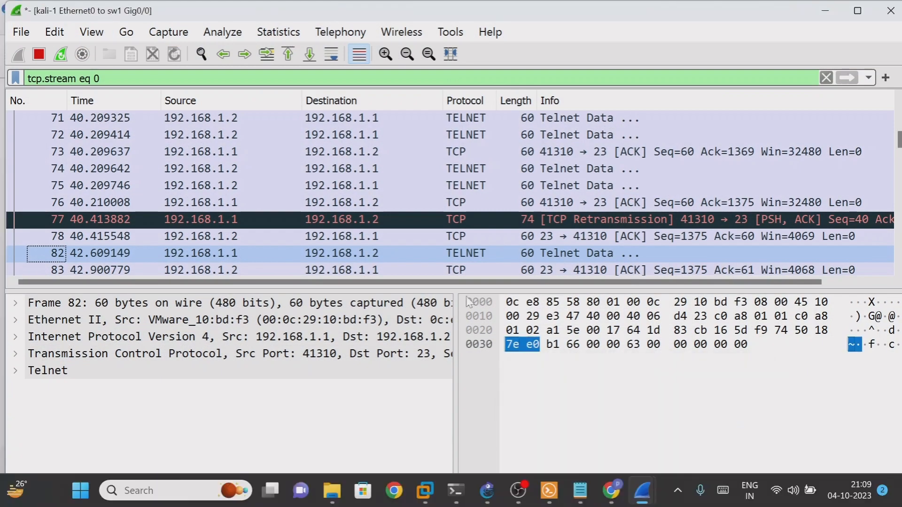
key(ctrl+slash)
key(BackSpace)
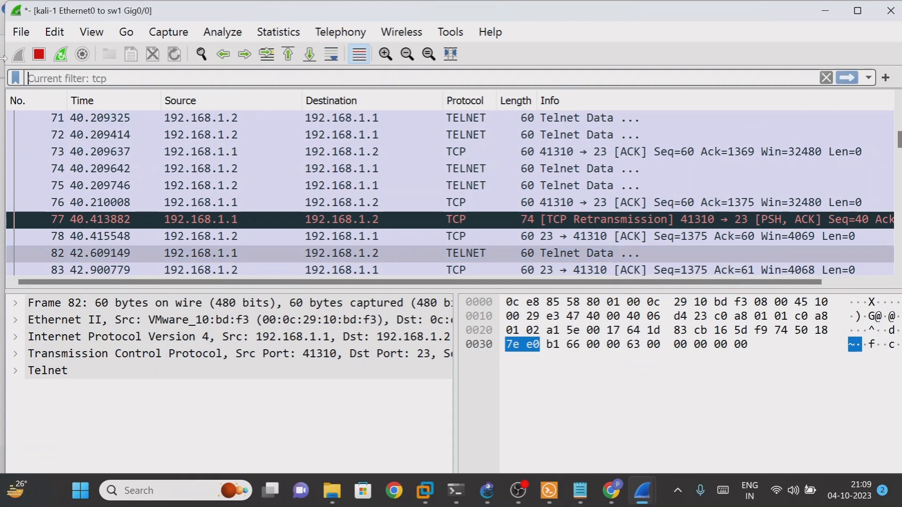
text(tcp)
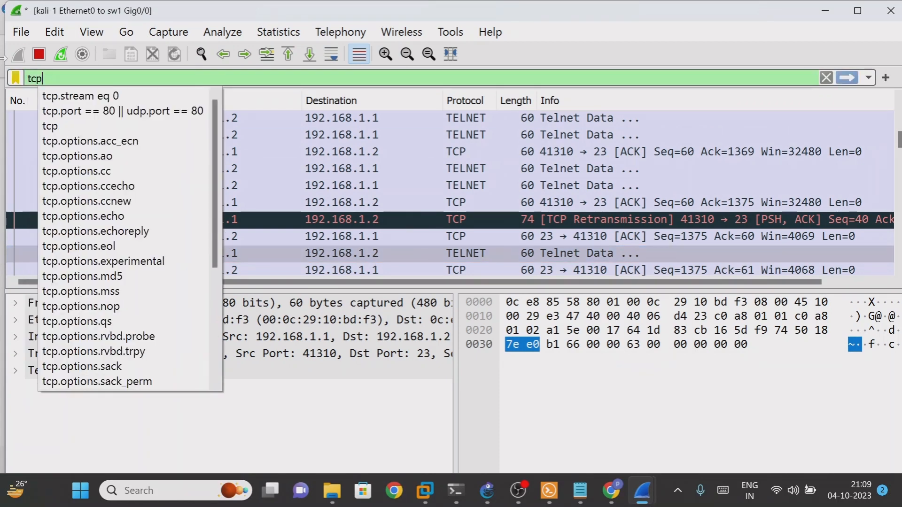
key(Return)
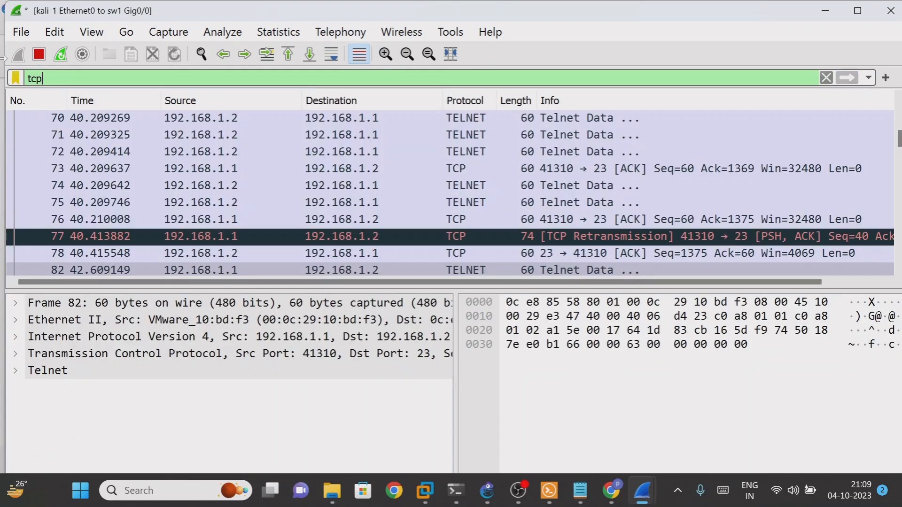
right_click(601, 223)
mouse_move(702, 237)
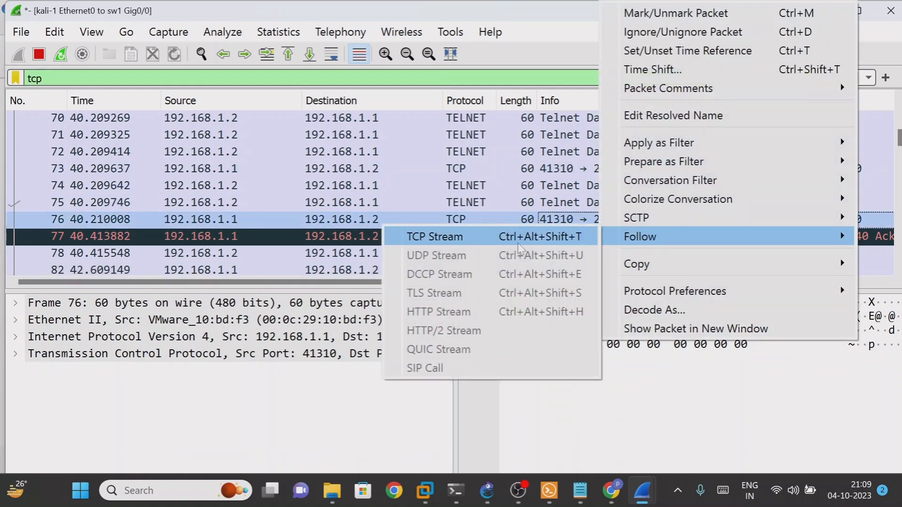
click(482, 243)
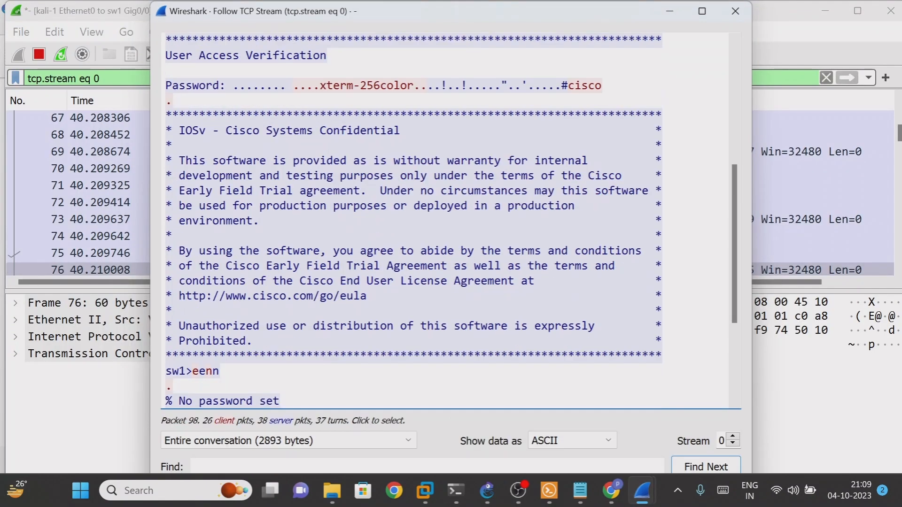
Highlight the junk command text and the 'No password set' response in the followed stream
drag(200, 342, 174, 325)
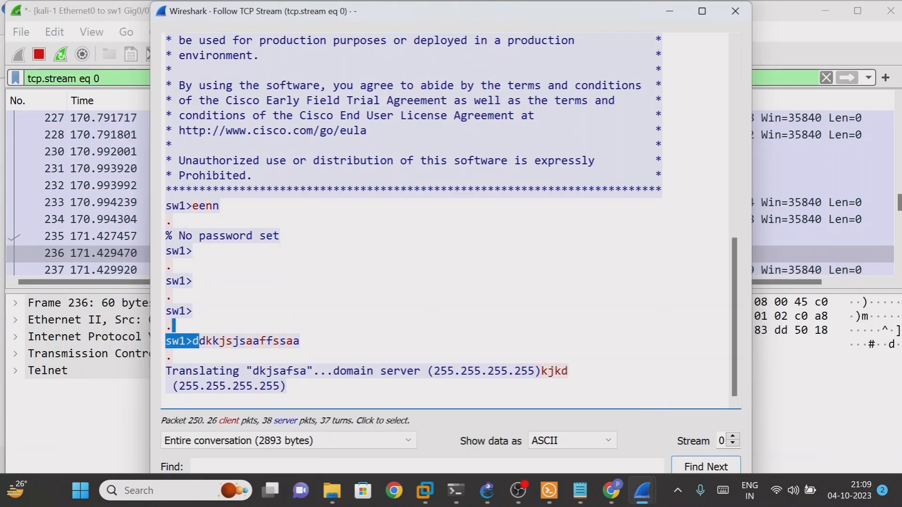
drag(205, 236, 281, 237)
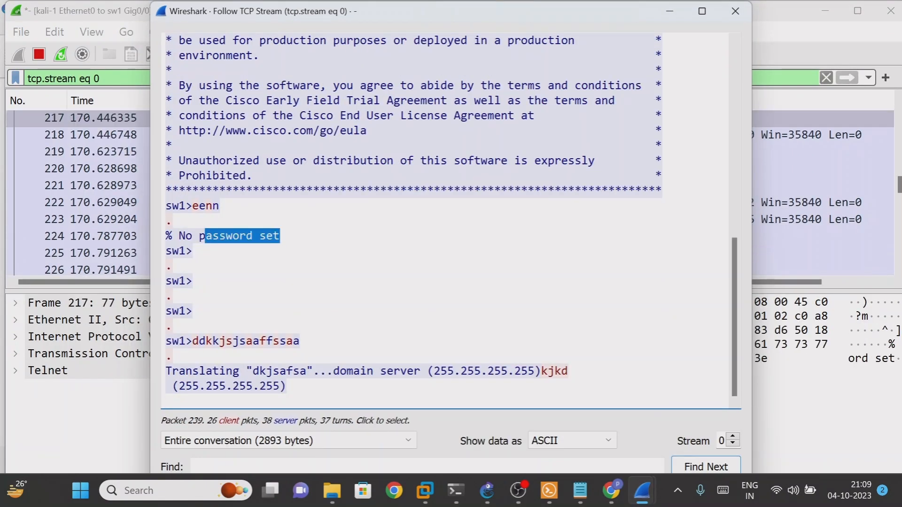
drag(225, 341, 293, 342)
scroll(447, 221, up, 10)
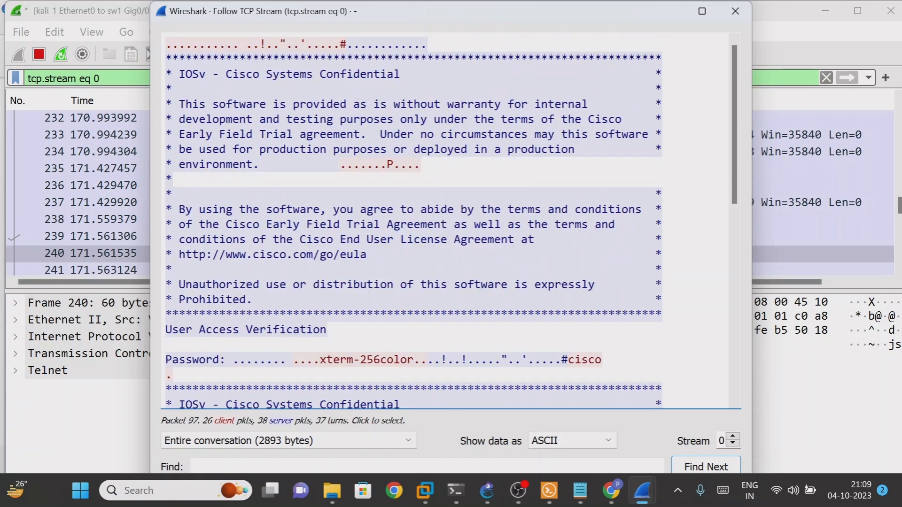
scroll(446, 221, down, 10)
scroll(447, 220, up, 8)
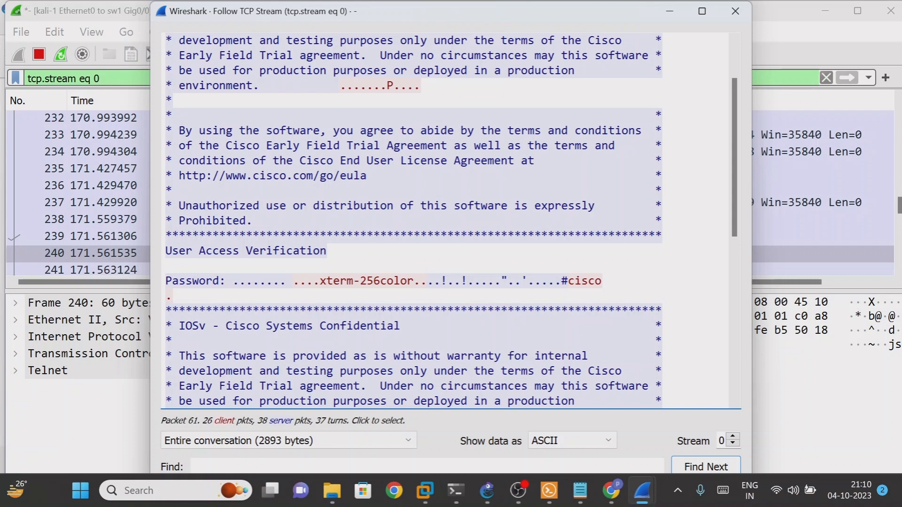
scroll(447, 221, down, 4)
drag(280, 191, 387, 251)
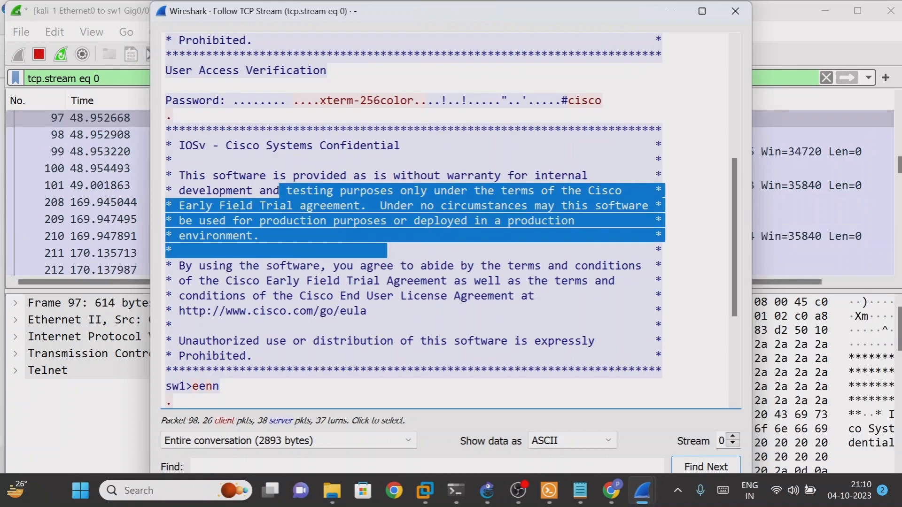
scroll(387, 251, down, 4)
drag(280, 236, 226, 236)
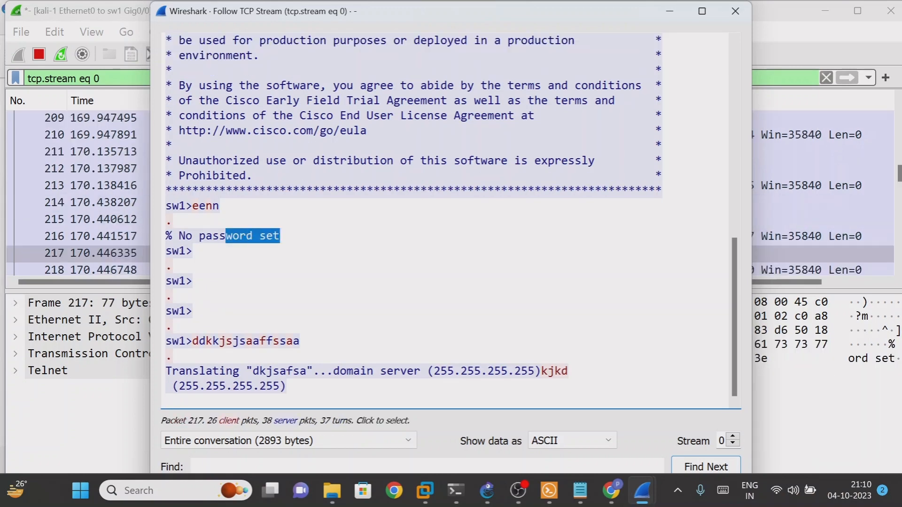
drag(306, 145, 488, 161)
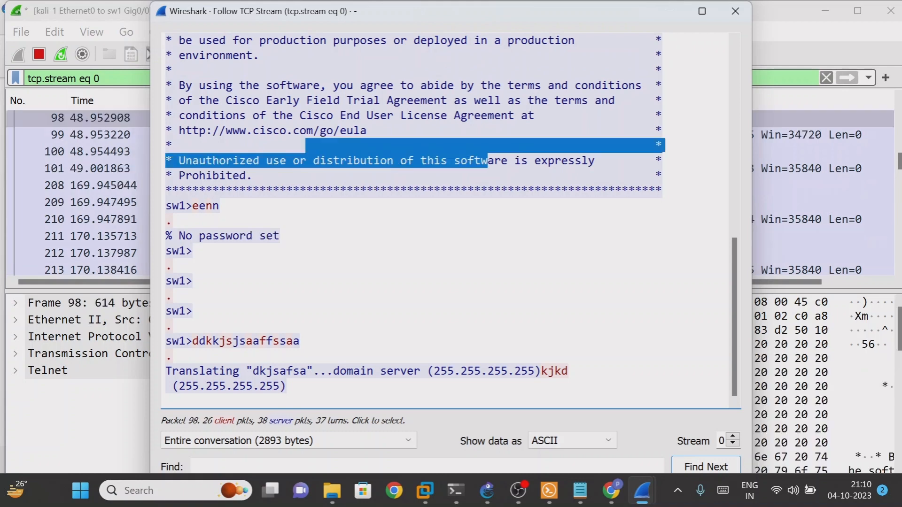
scroll(470, 263, up, 8)
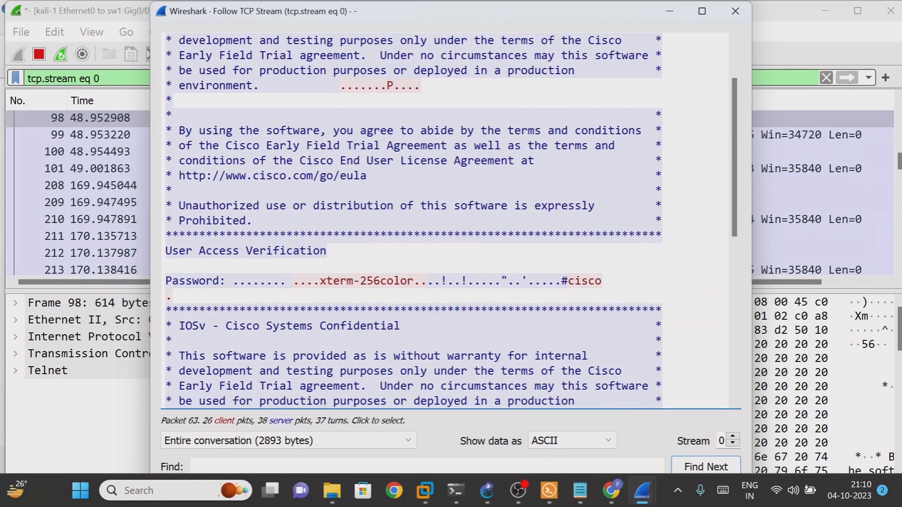
drag(569, 281, 604, 281)
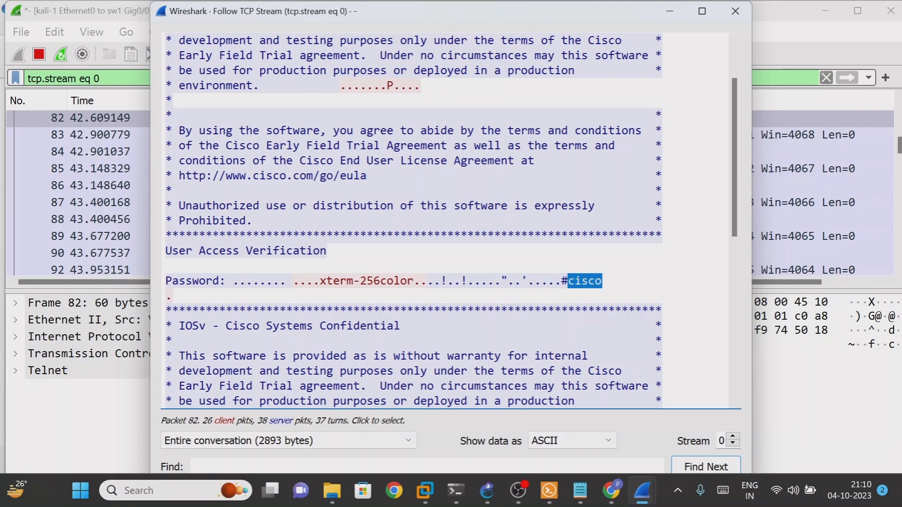
scroll(604, 282, down, 8)
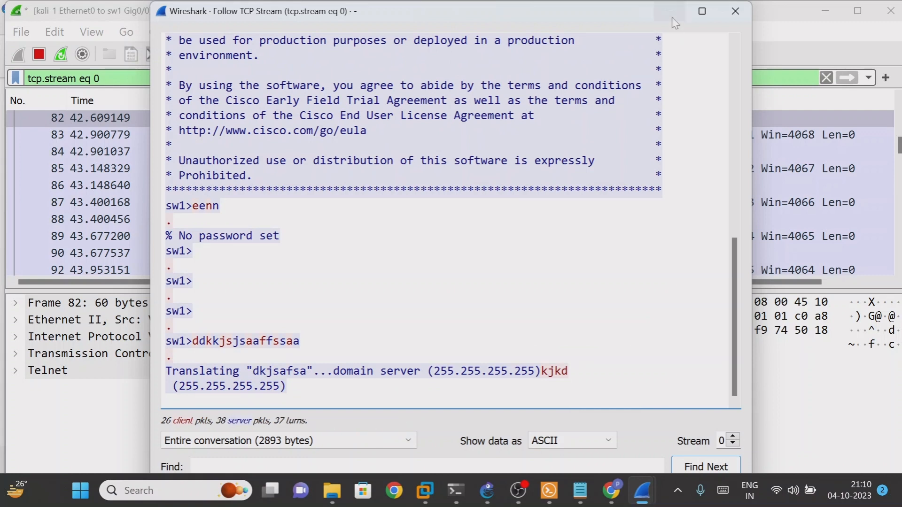
scroll(451, 235, up, 8)
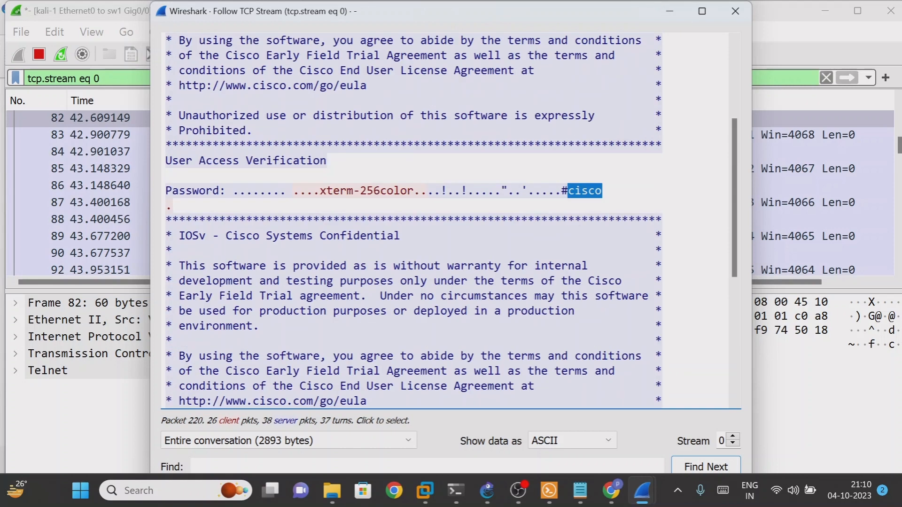
scroll(451, 235, up, 2)
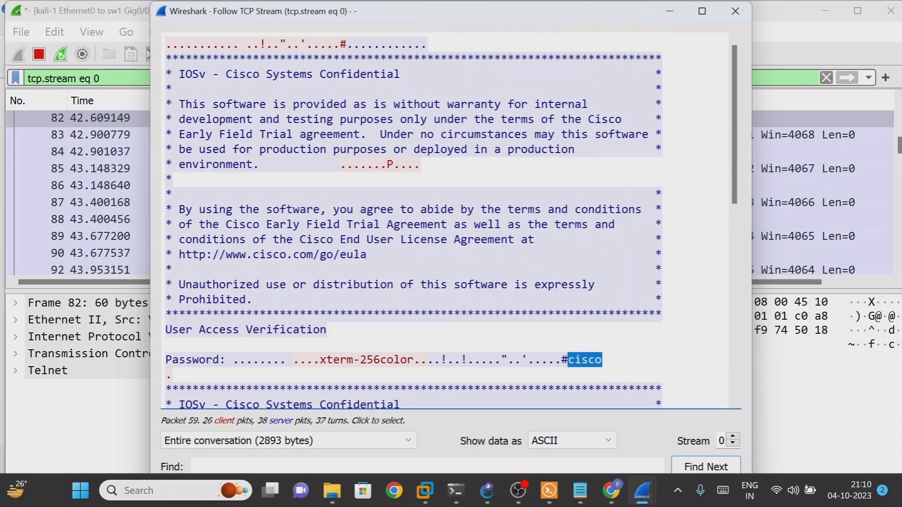
scroll(451, 235, down, 4)
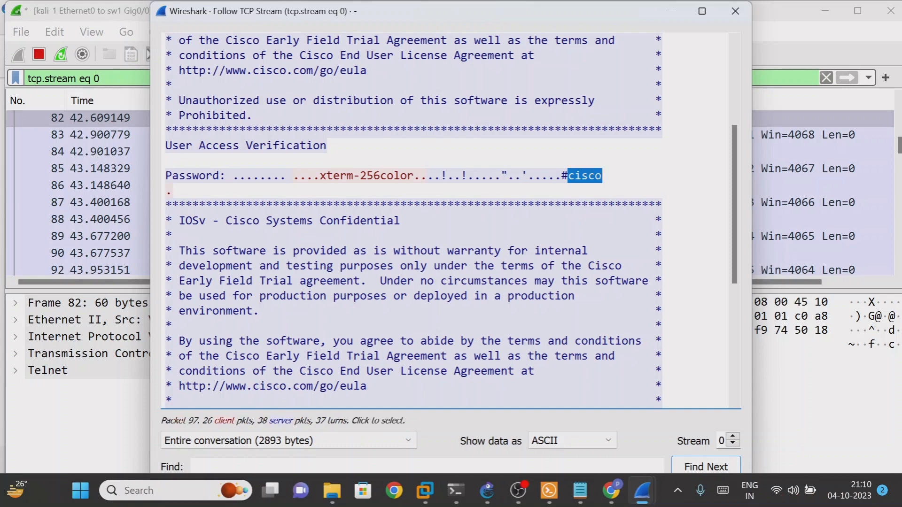
click(674, 13)
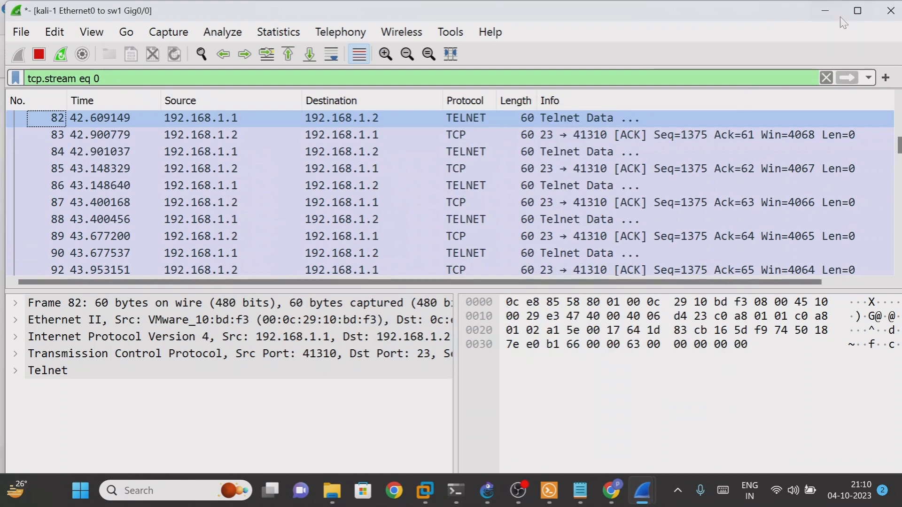
click(827, 12)
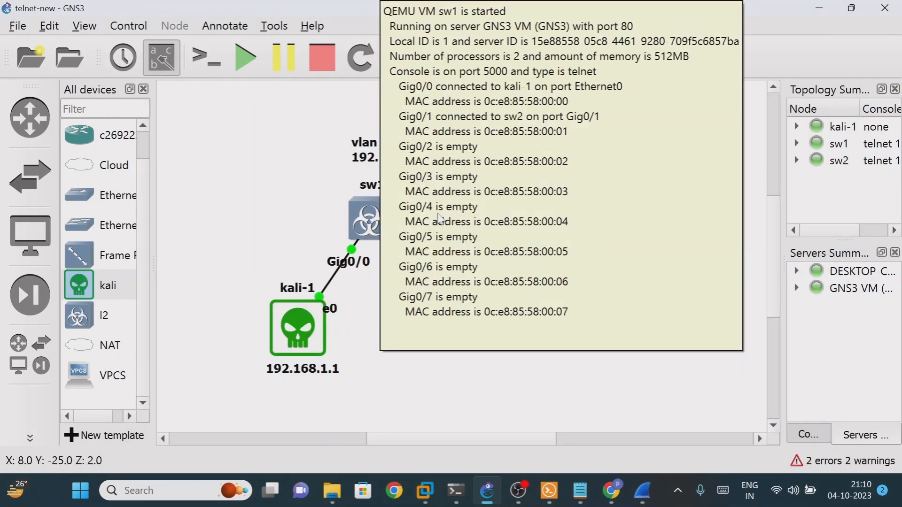